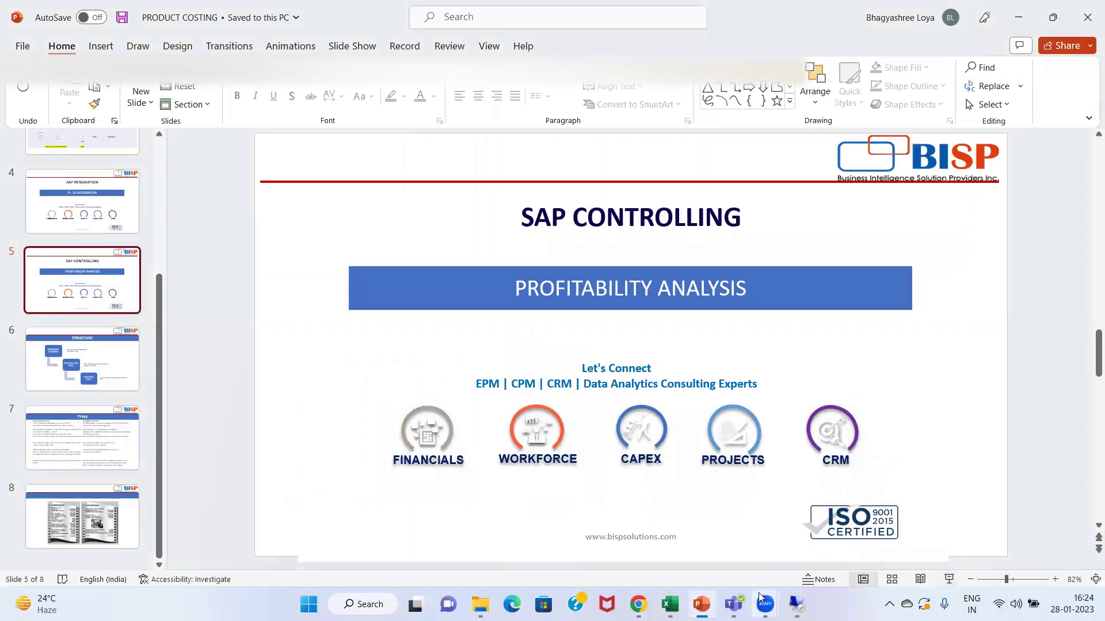
Expand the SAP Menu through Accounting > Controlling > Profitability Analysis to Information System's line item lists
click(796, 604)
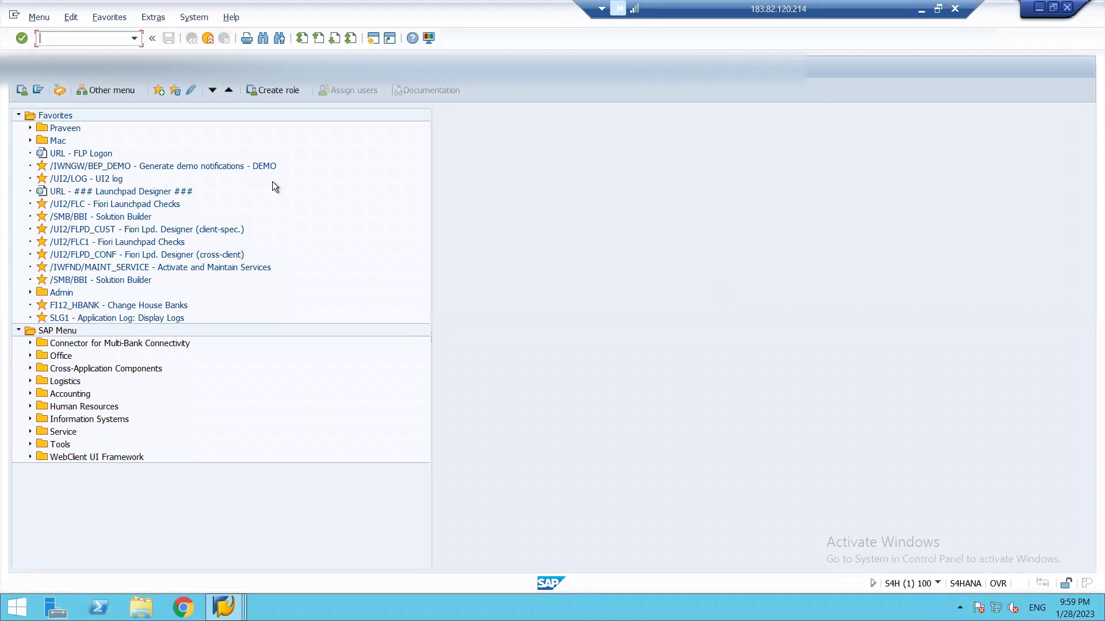
click(30, 394)
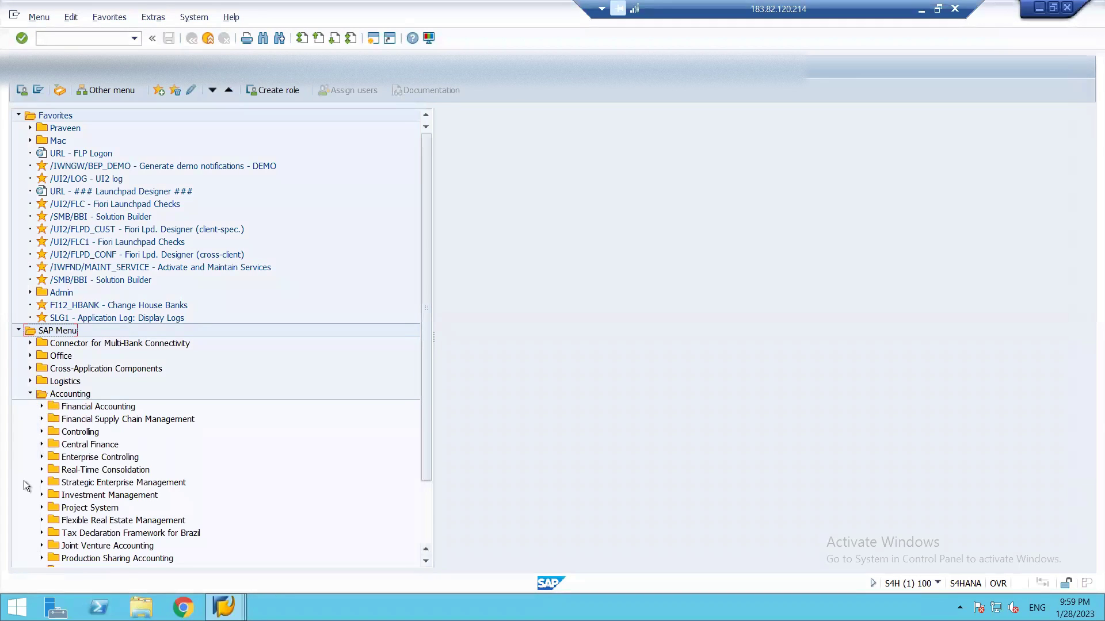
click(41, 433)
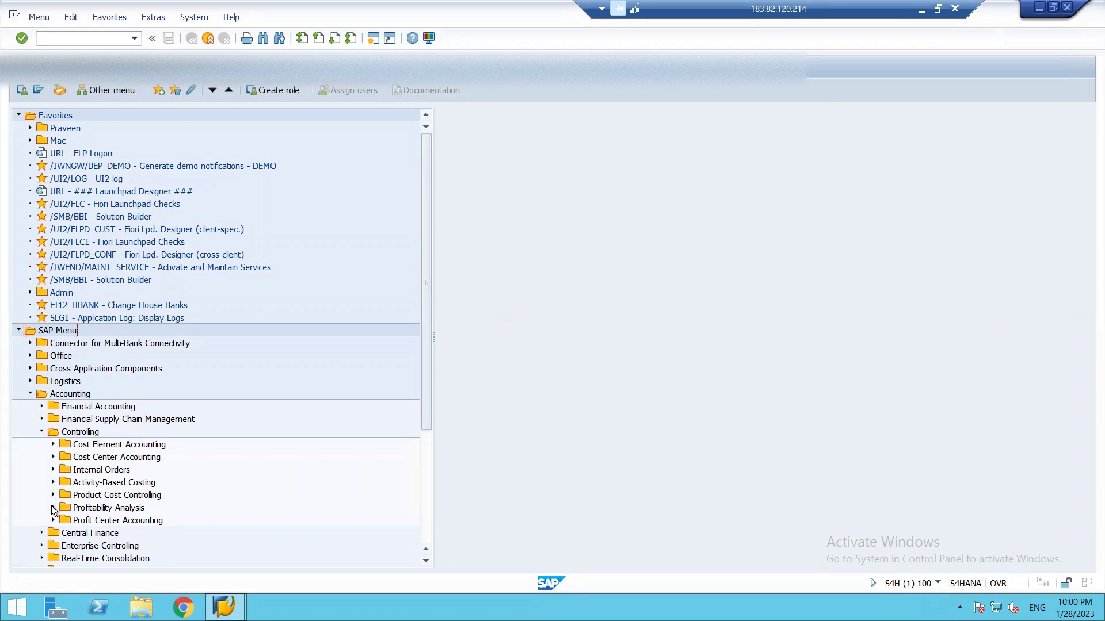
click(52, 508)
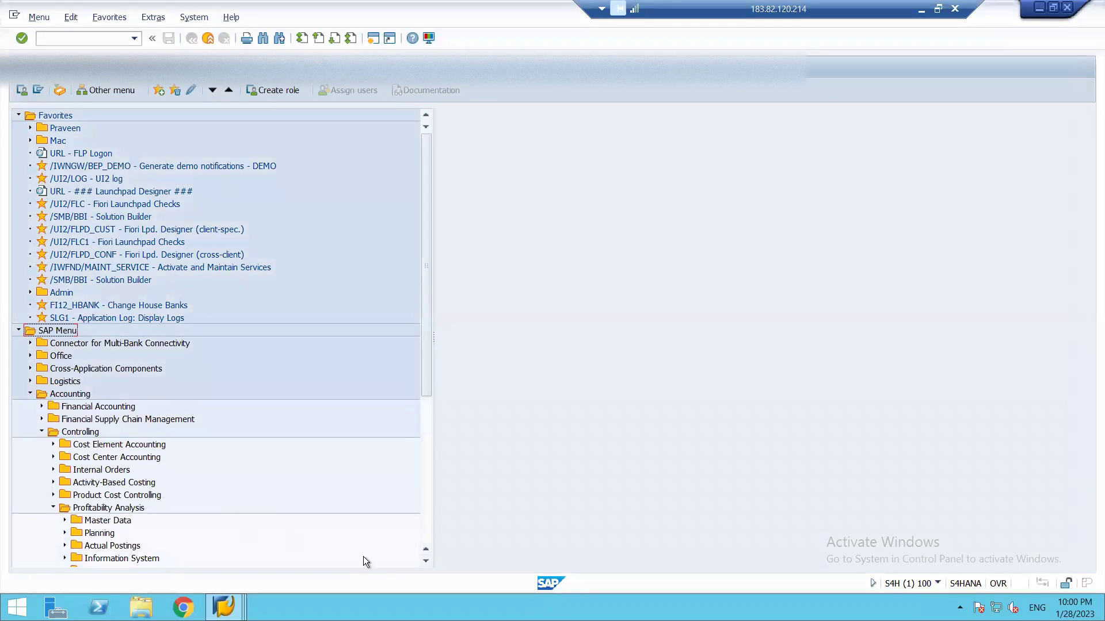
scroll(423, 561, down, 1)
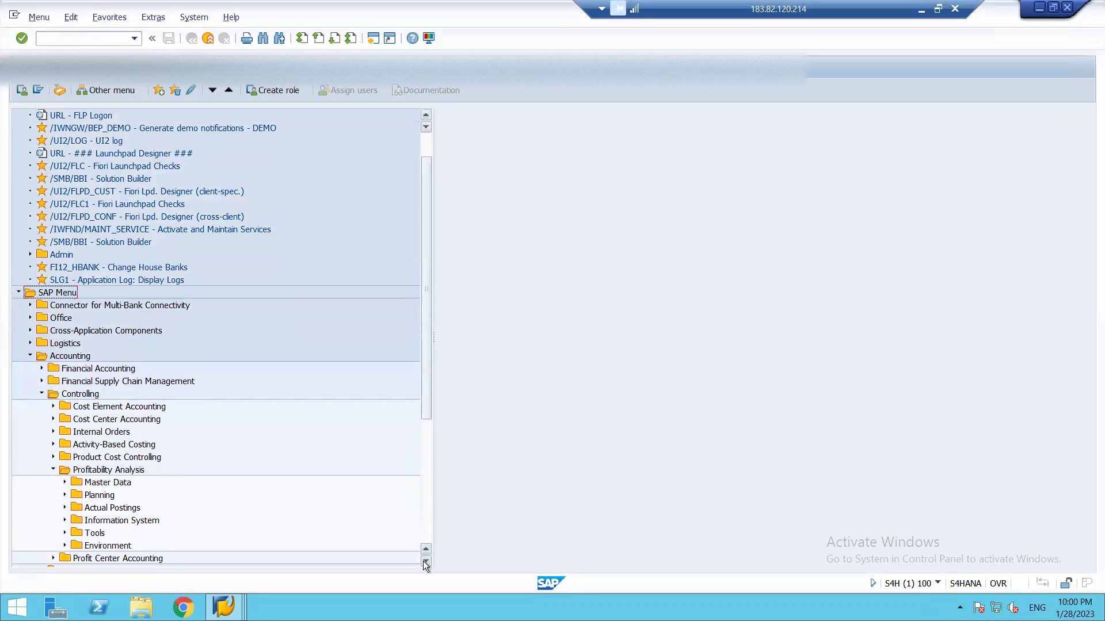
click(65, 521)
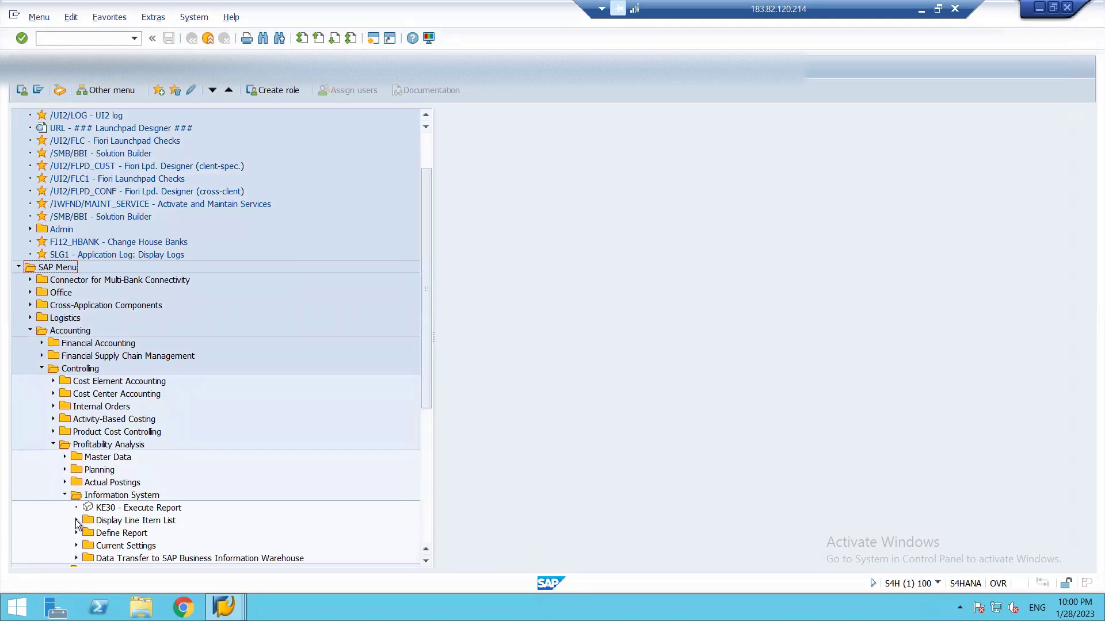
click(77, 521)
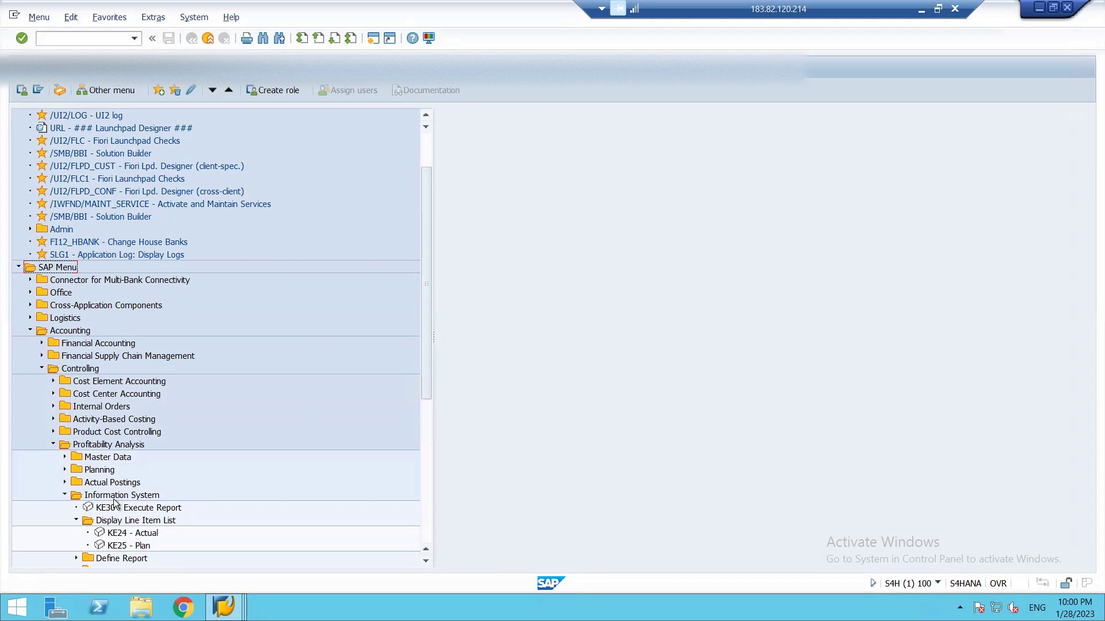
Run SPRO and open the SAP Reference IMG
click(64, 39)
text(spro)
key(Return)
click(74, 91)
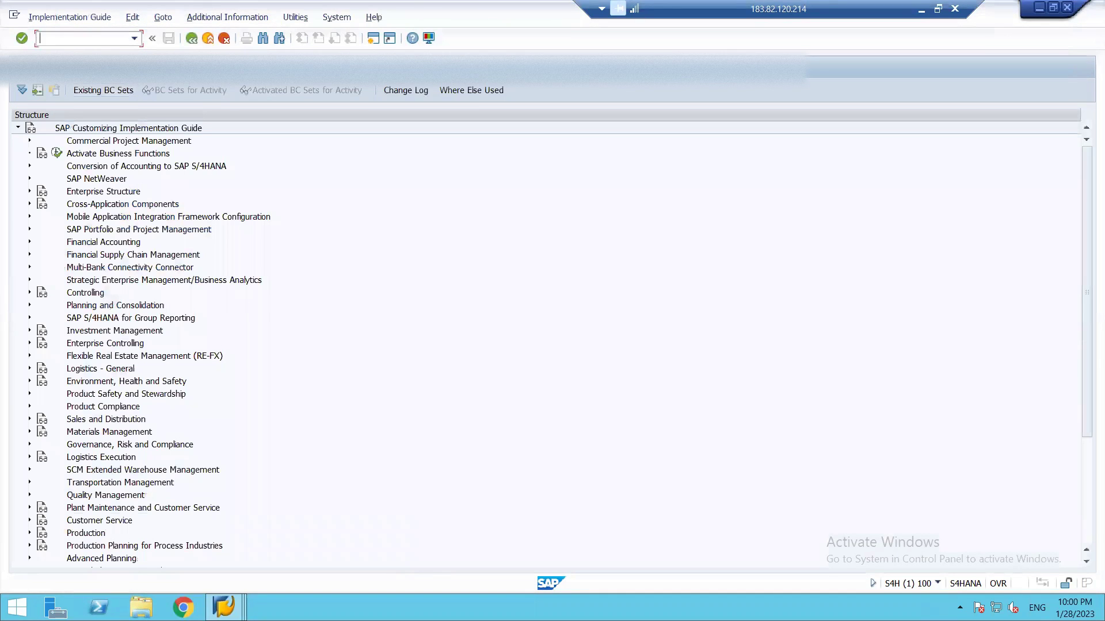
After the maximum-sessions message, close the extra IMG, vendor invoice, exchange rate and New Entries windows
click(373, 40)
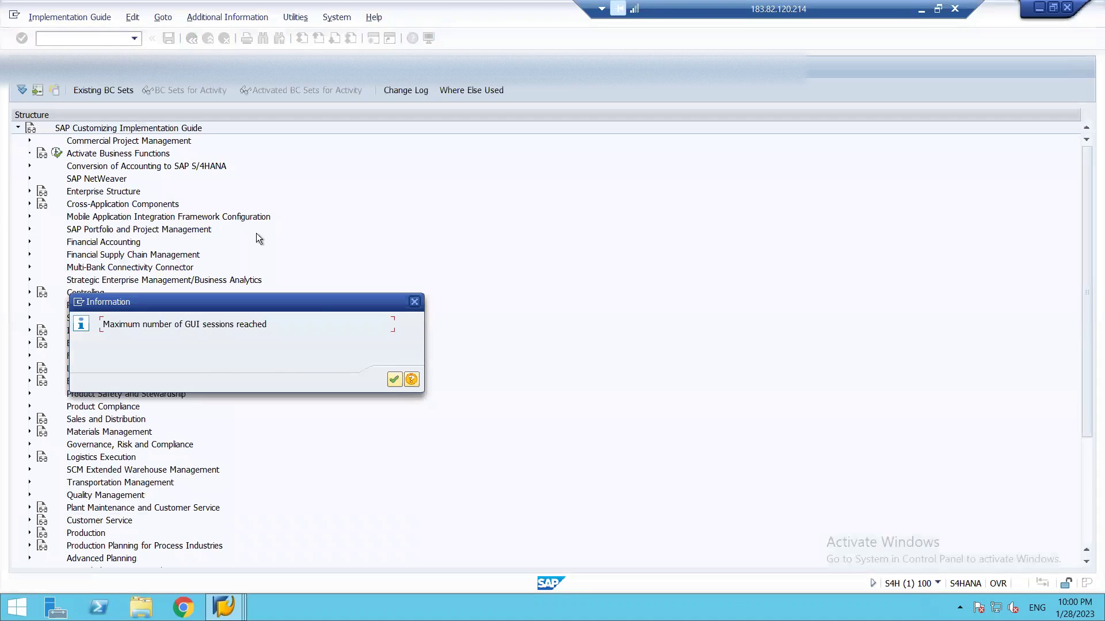
click(397, 379)
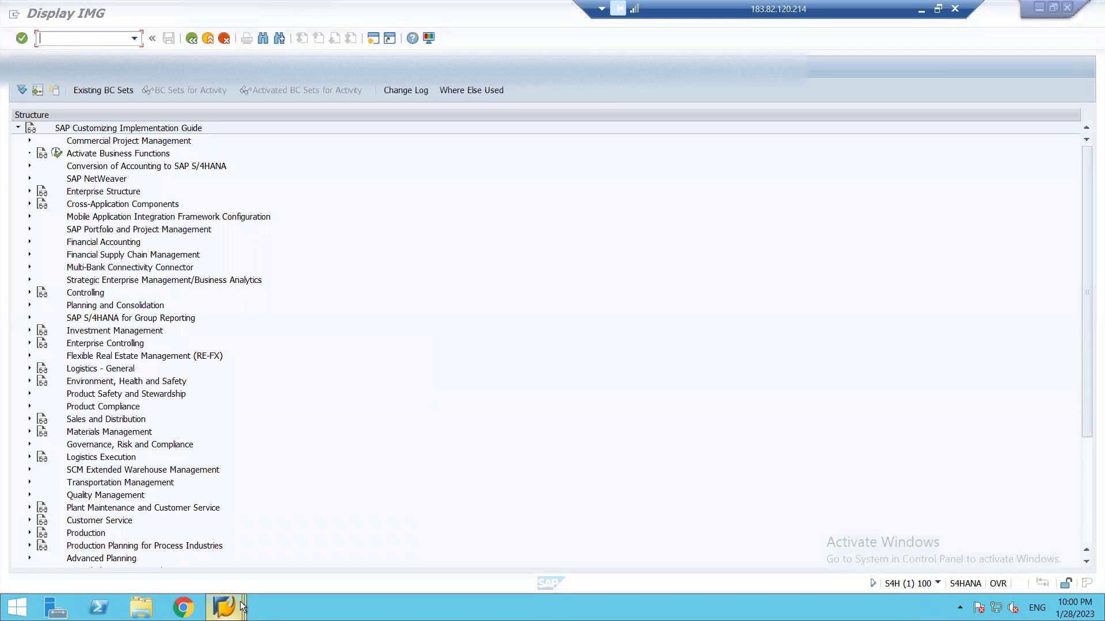
mouse_move(241, 606)
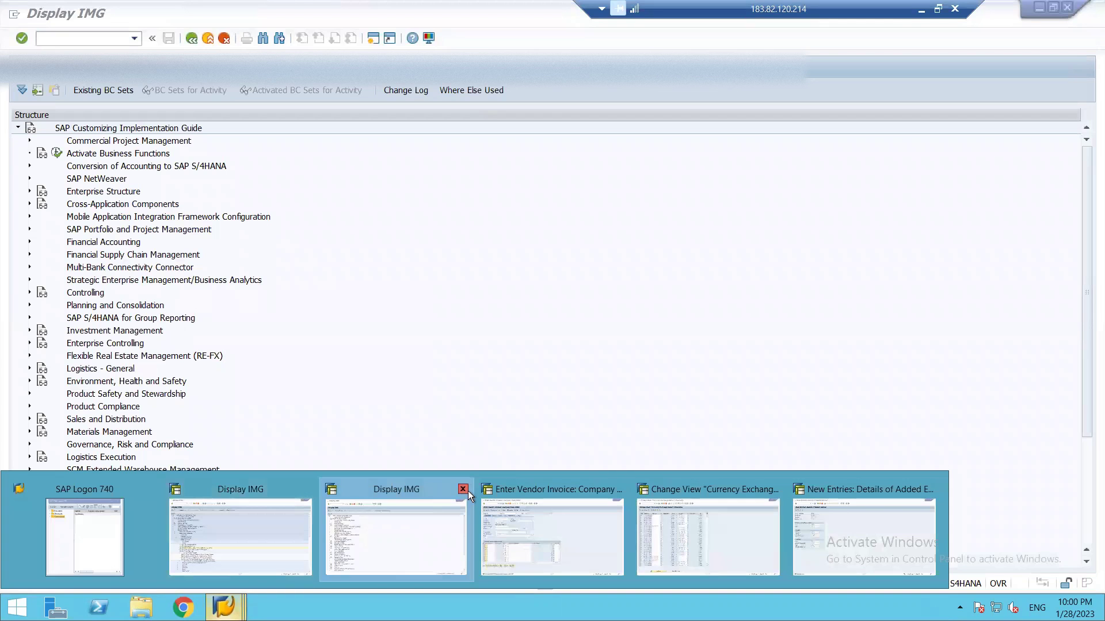
click(464, 489)
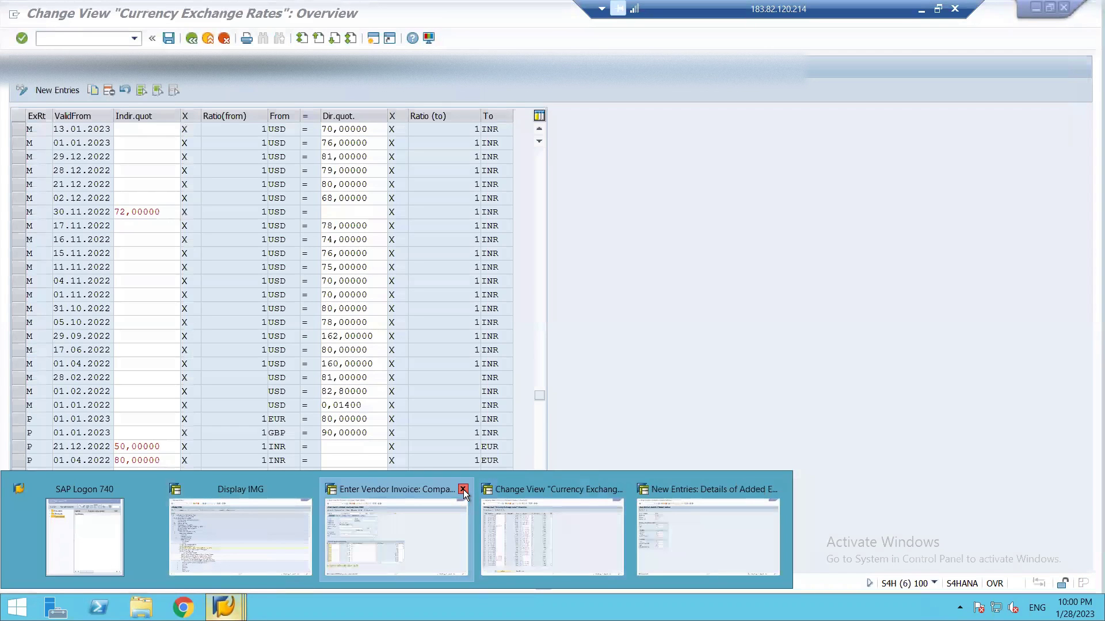
click(464, 489)
click(464, 489)
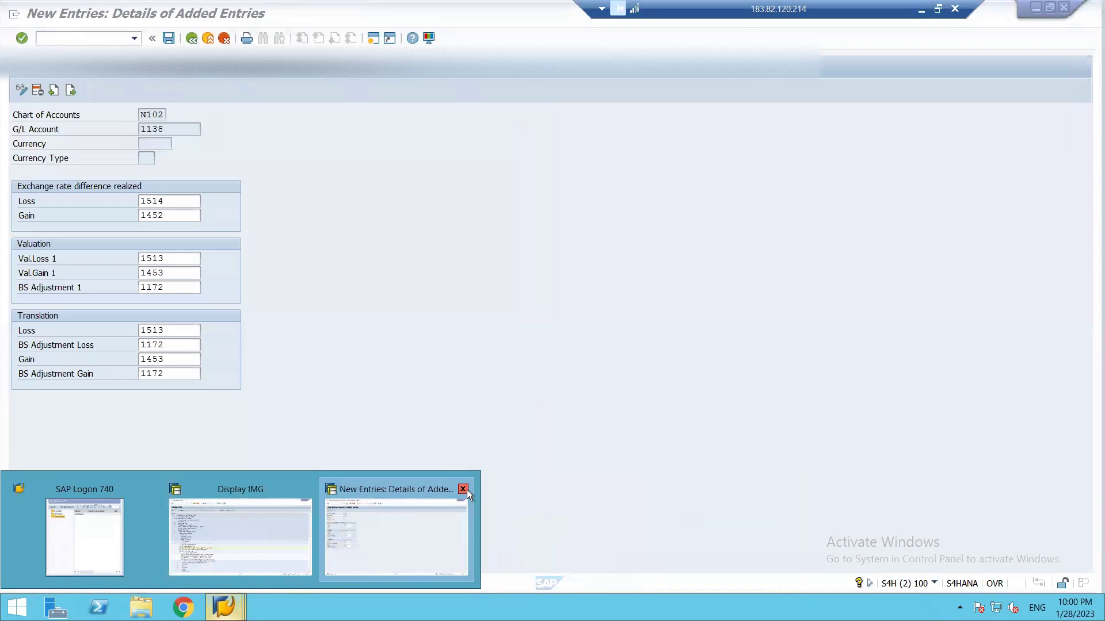
click(462, 489)
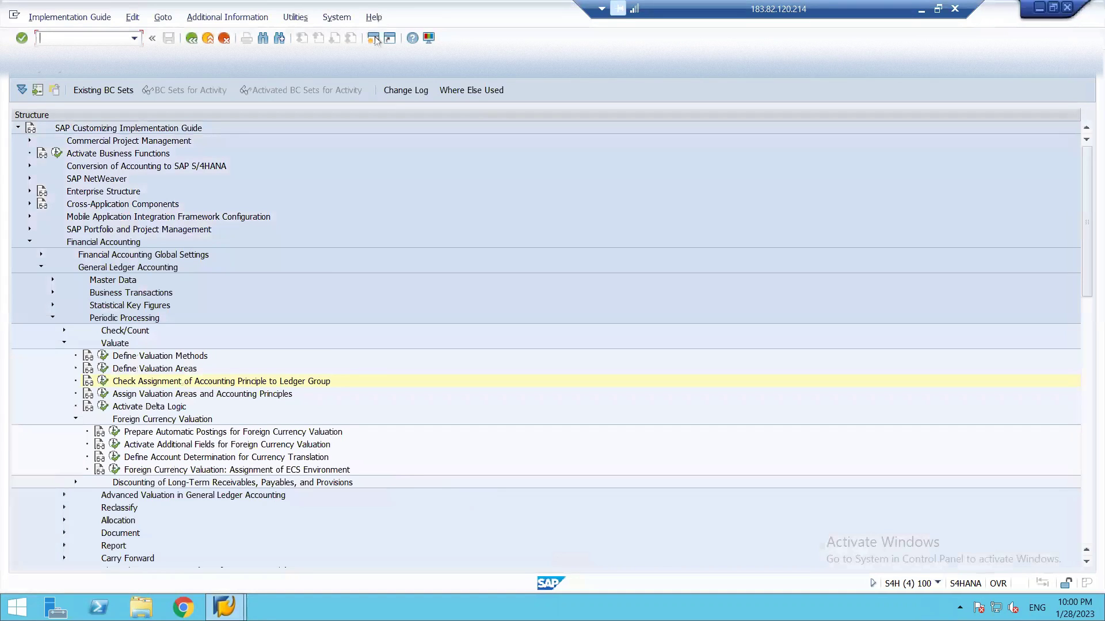
click(95, 37)
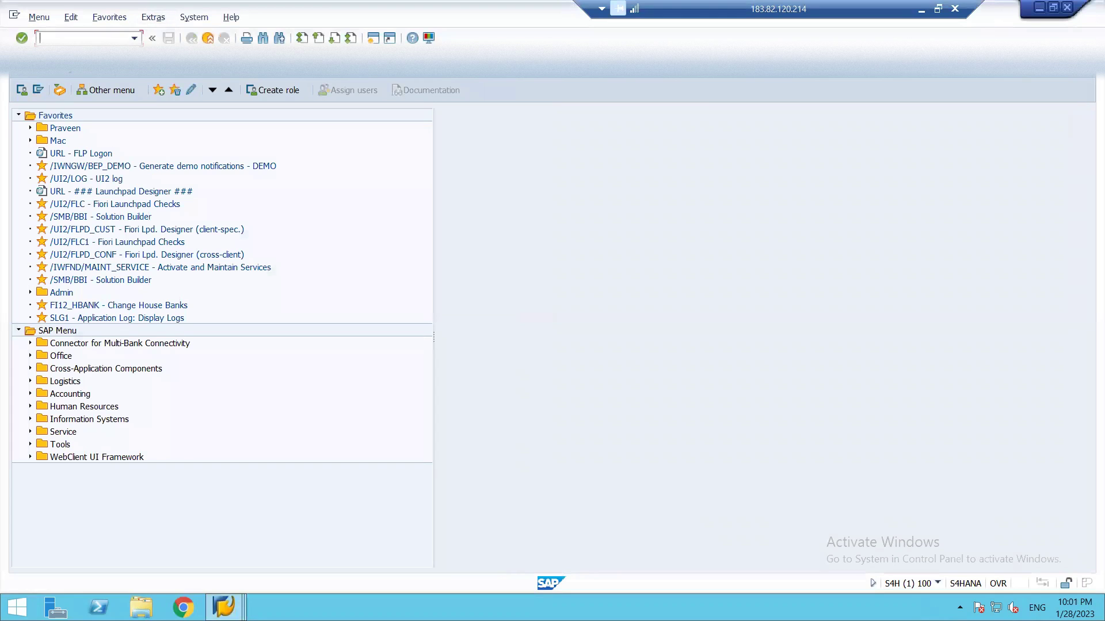
Set controlling area 1812 with transaction OKKS
text(okks)
key(Return)
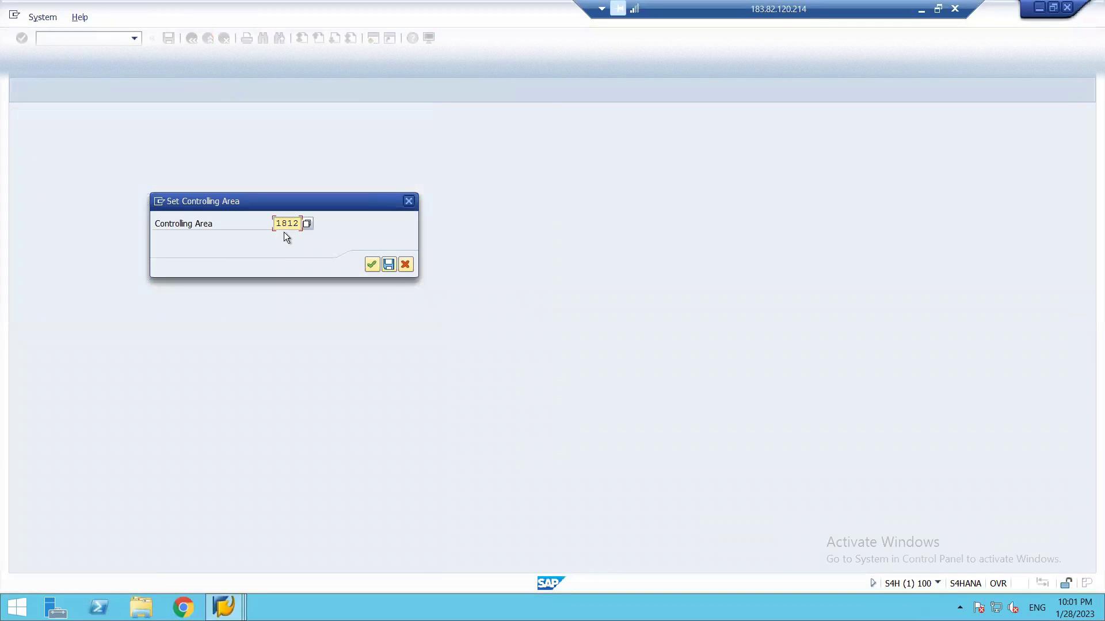
click(372, 266)
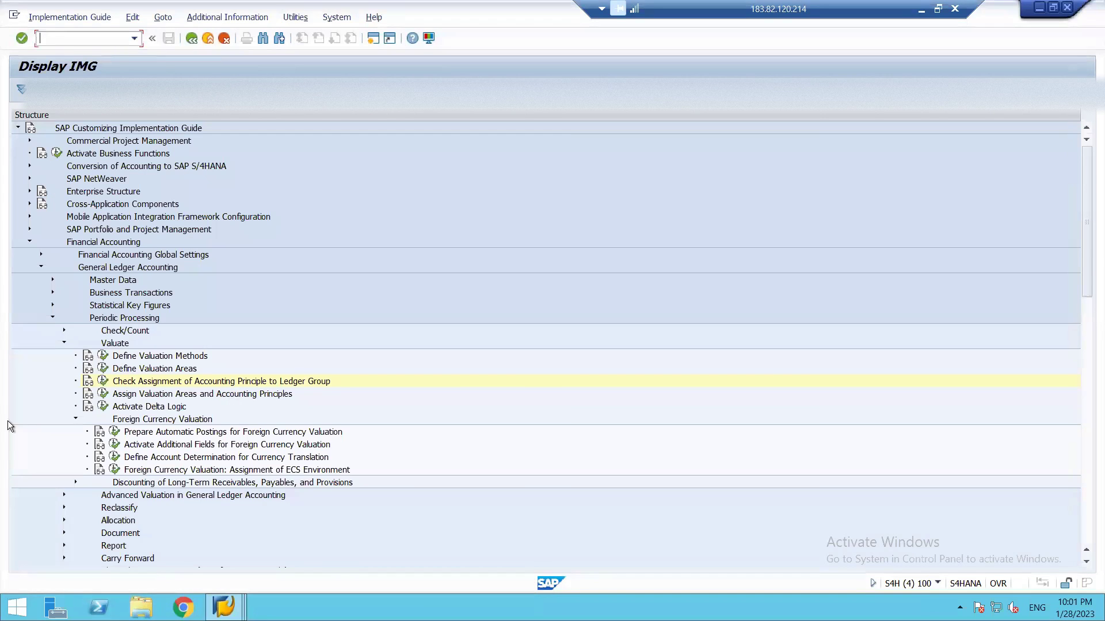
Confirm operating concern BR18 under Controlling > Profitability Analysis > Structures > Set Operating Concern
click(30, 242)
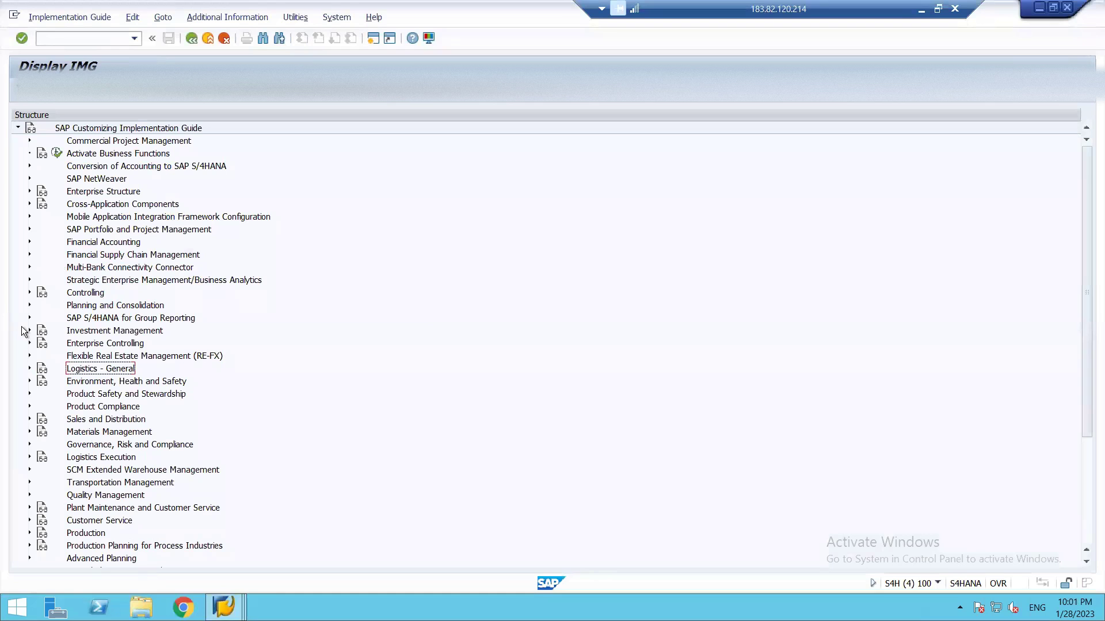
click(28, 295)
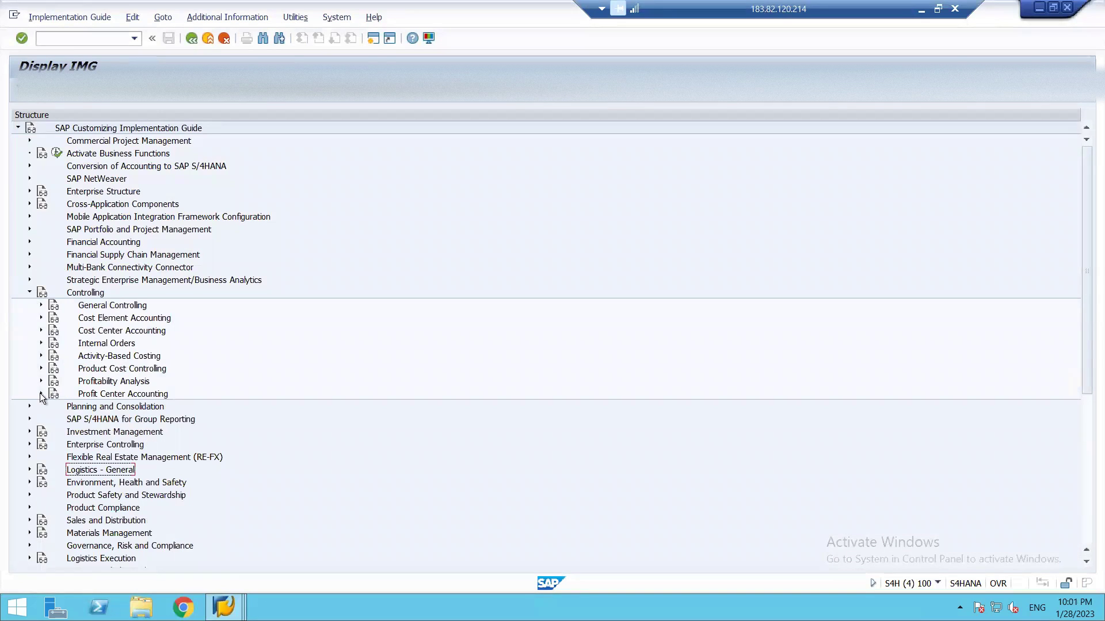
click(41, 380)
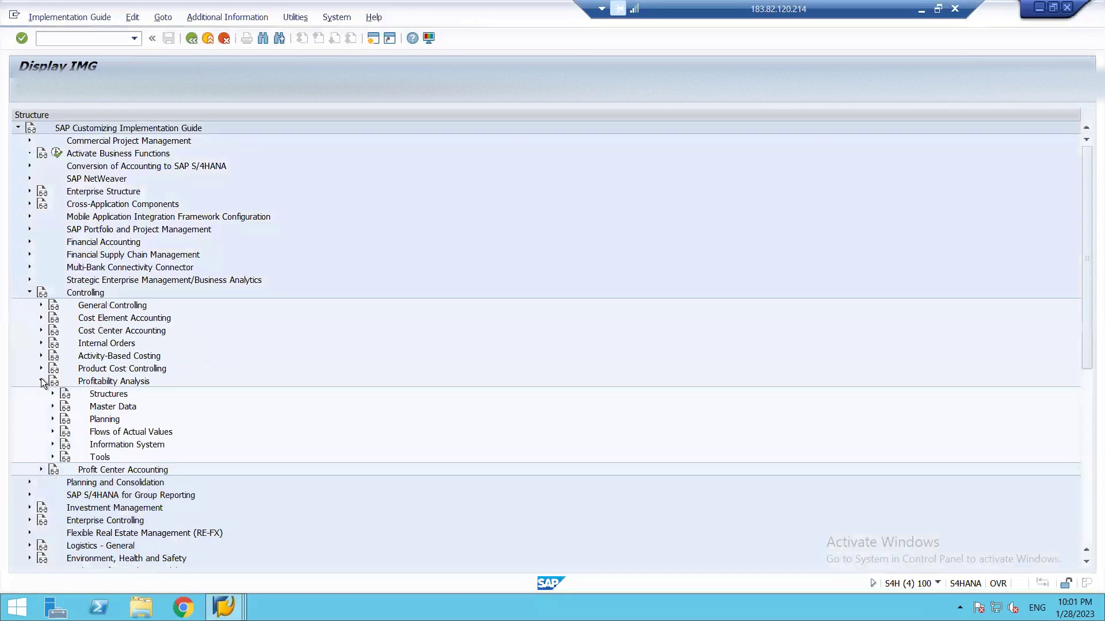
click(53, 393)
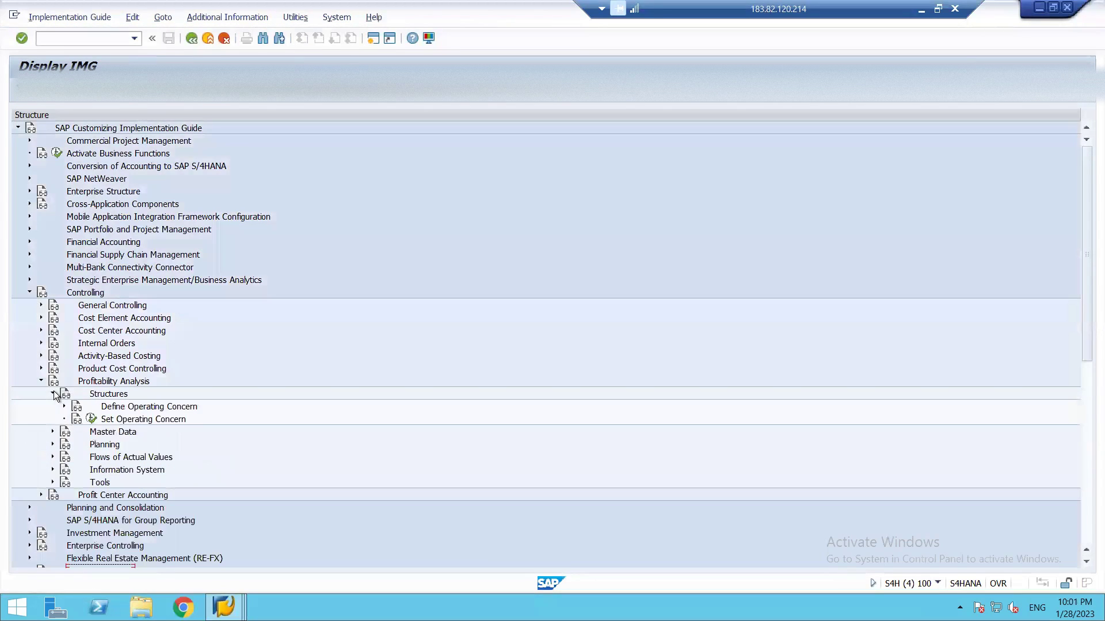
click(91, 420)
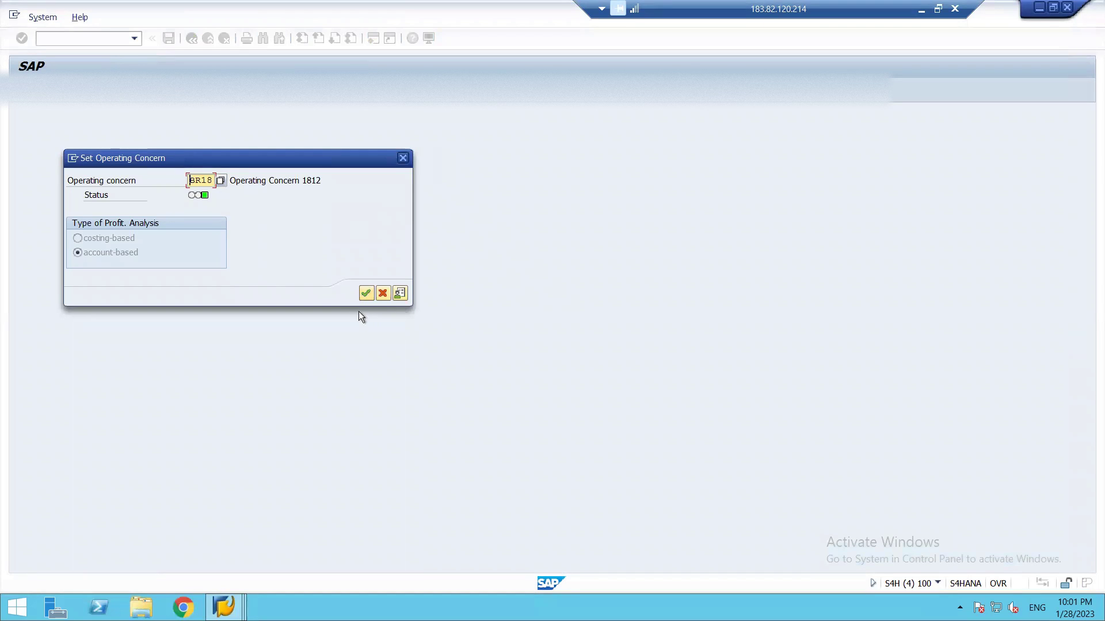
click(365, 294)
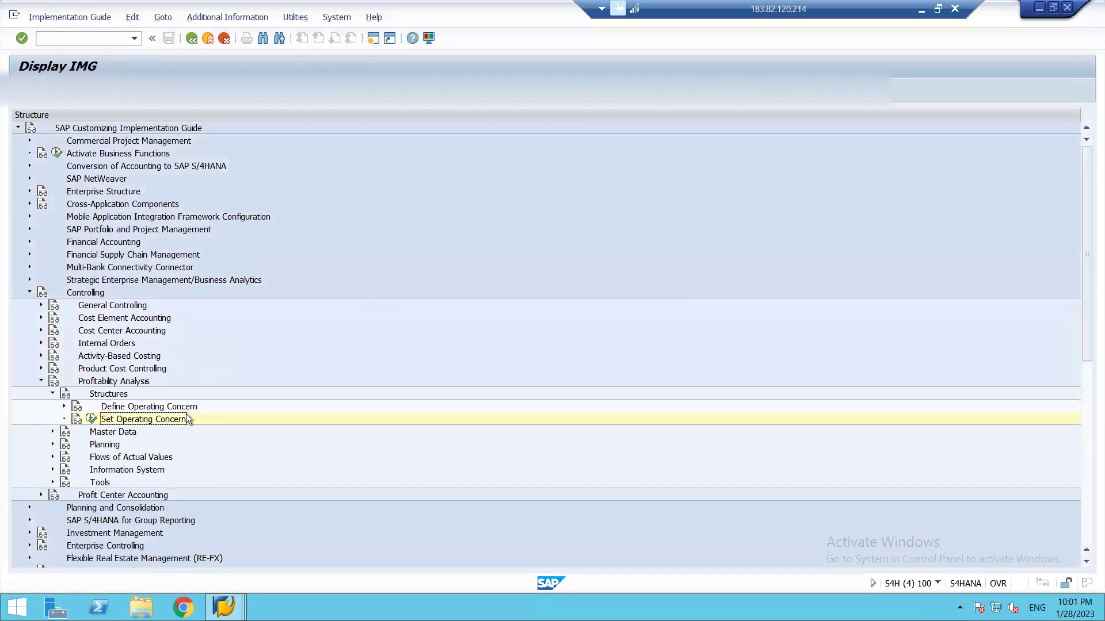
Go to Information System > Report Components > Define Forms and run Define Forms for Profitability Reports
click(52, 394)
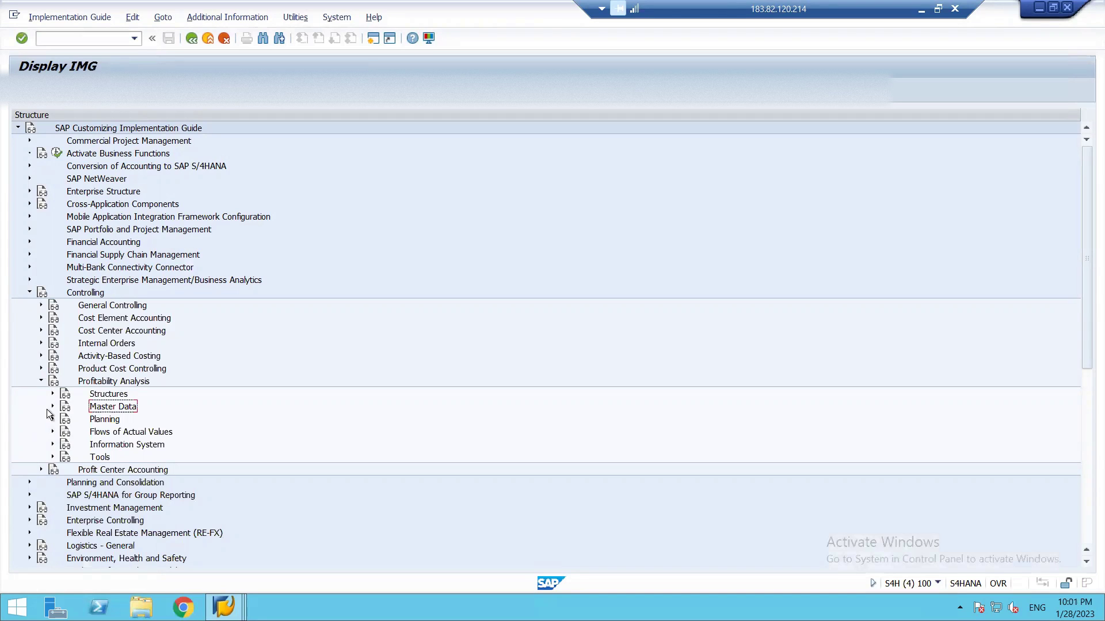
click(53, 444)
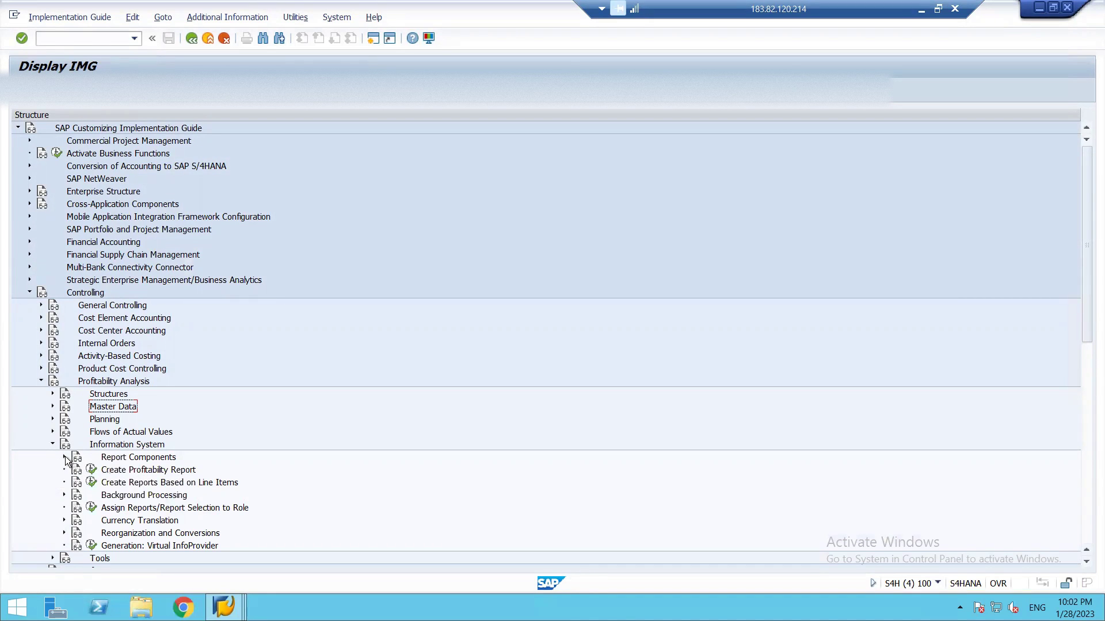
click(65, 458)
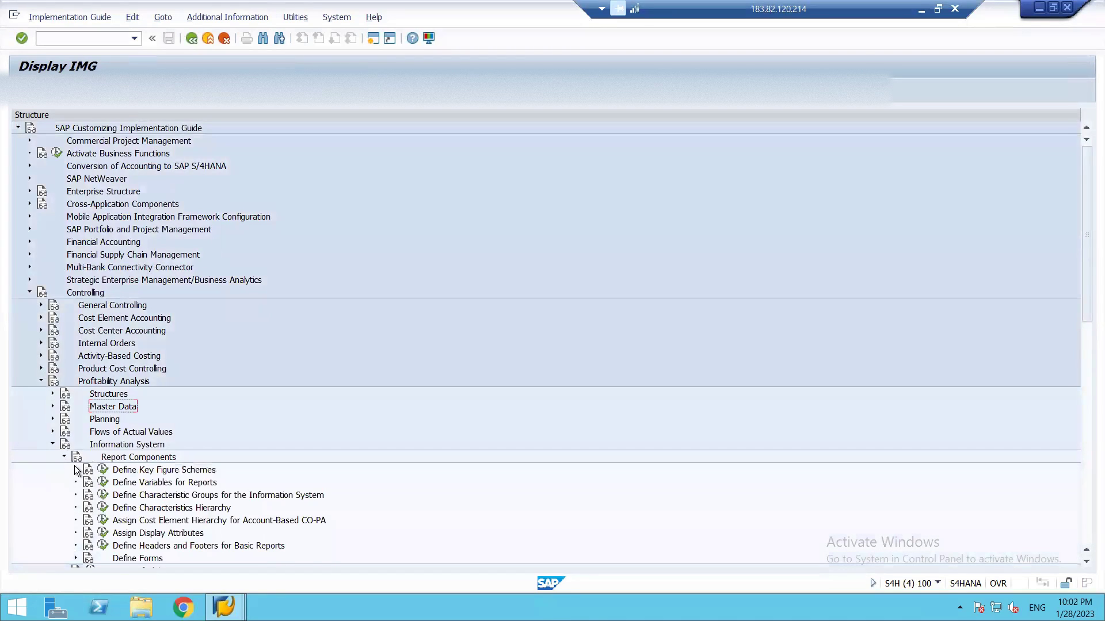
click(76, 558)
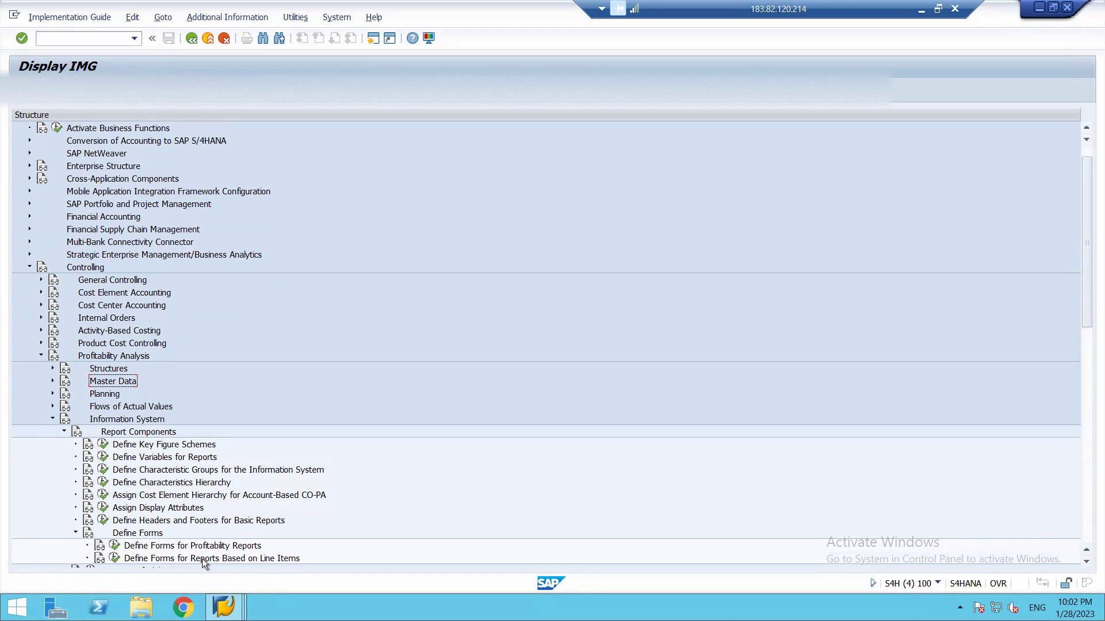
click(114, 546)
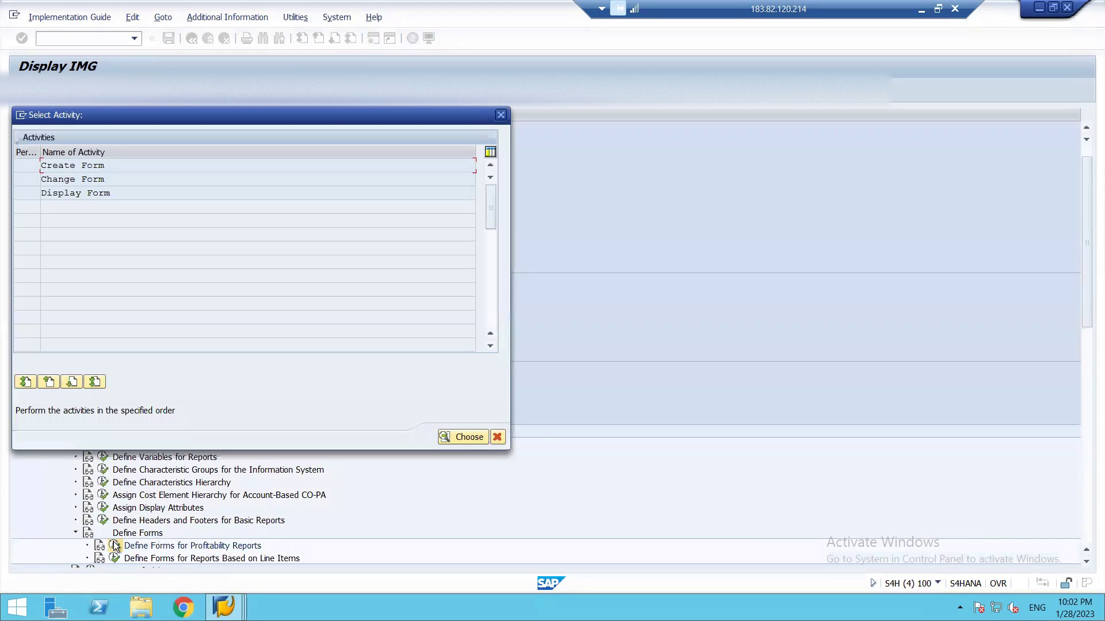
Create the two-axis matrix form FORMPA with description 'FORM FOR PA'
double_click(76, 164)
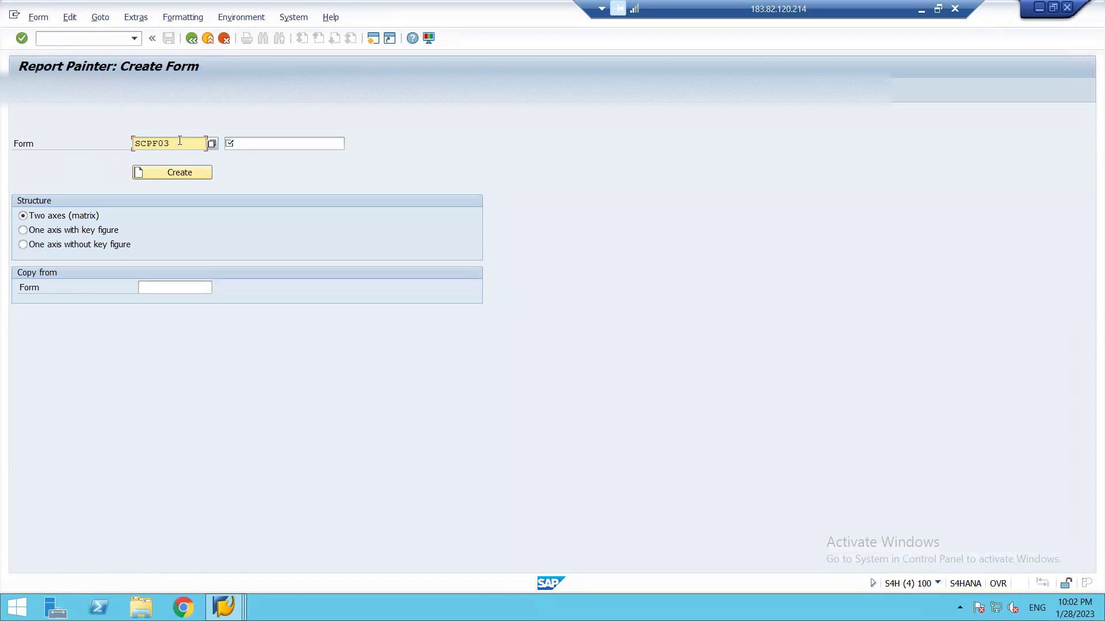
drag(170, 144, 106, 143)
text(for)
key(BackSpace)
key(BackSpace)
key(BackSpace)
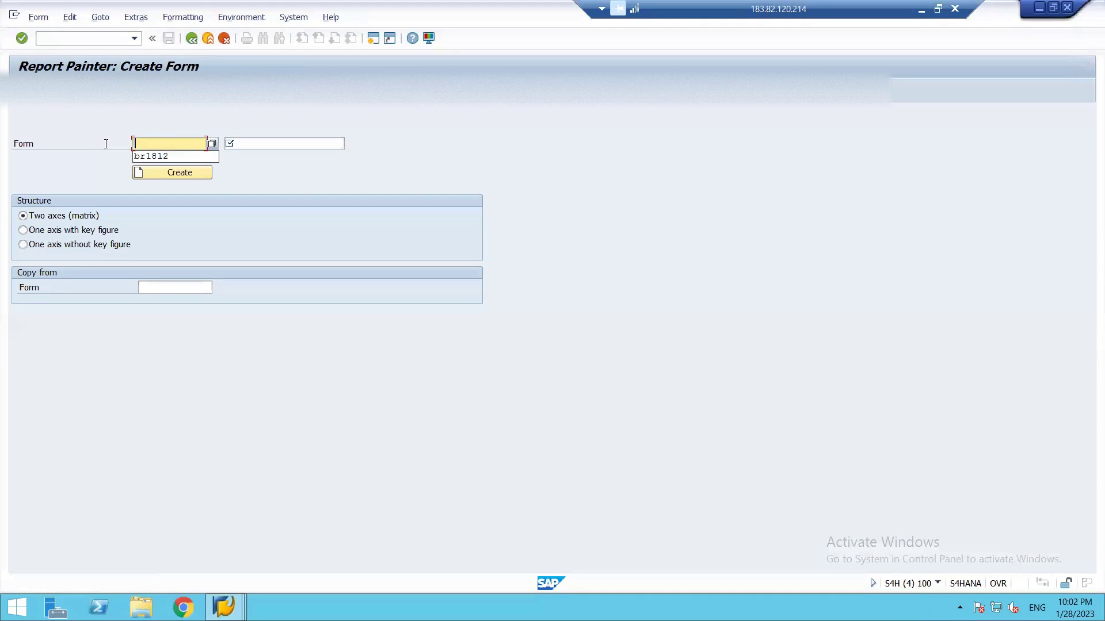
text(FORM)
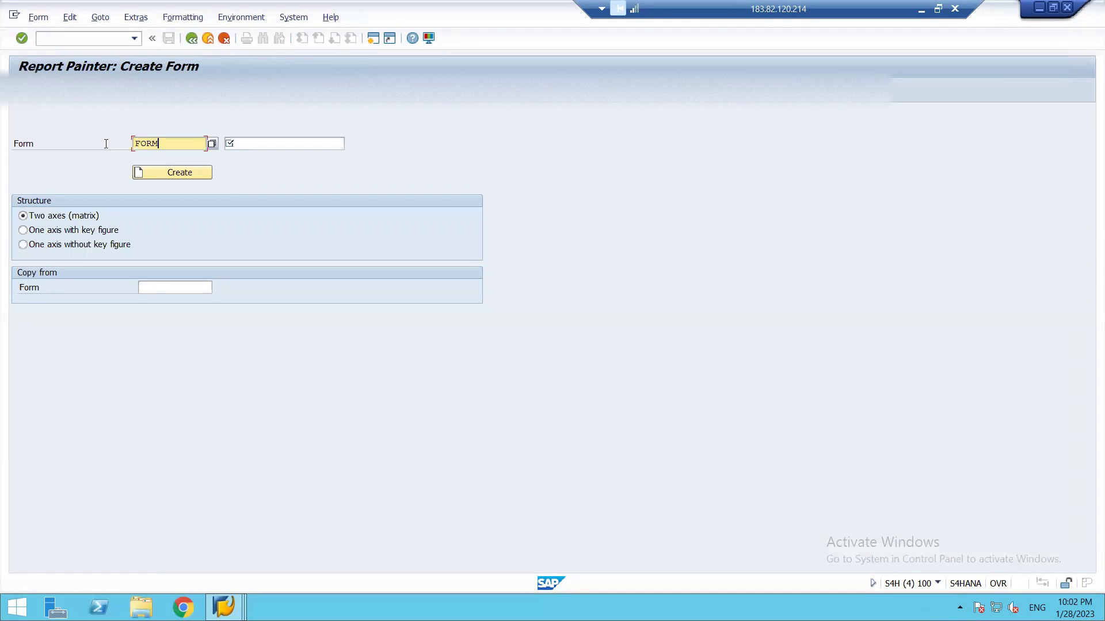
text(PA)
key(Tab)
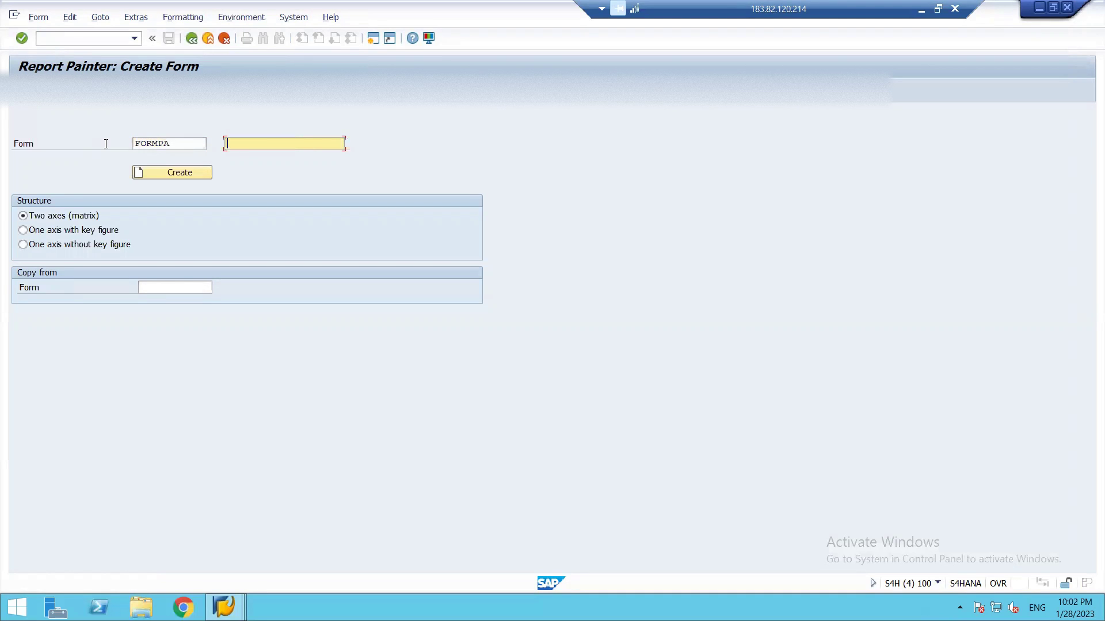
text(FORM FOR PA)
click(168, 172)
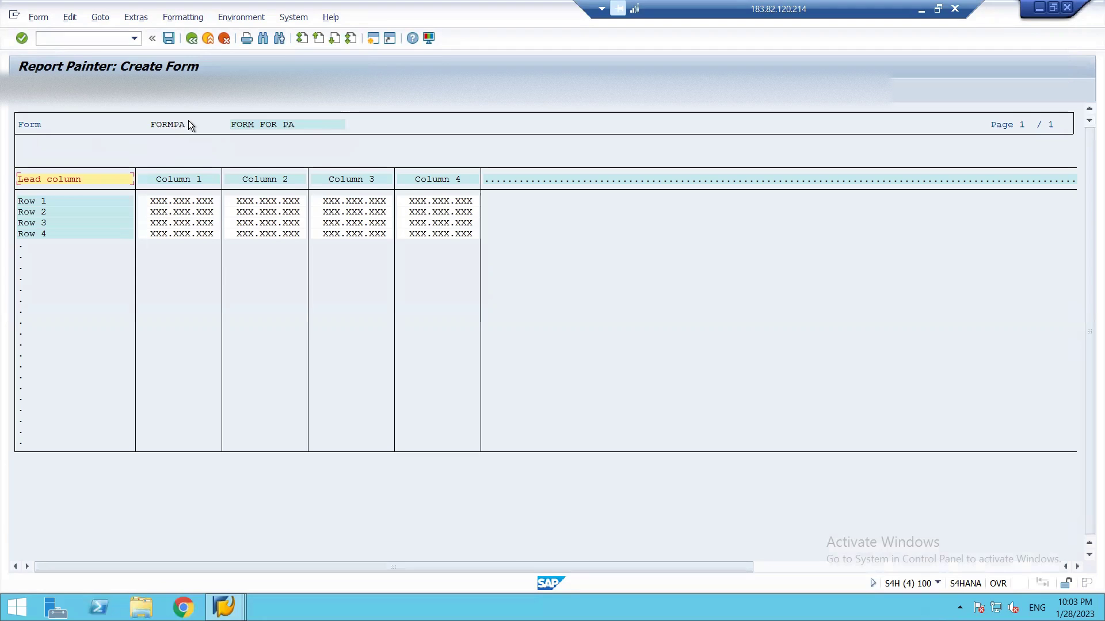
In FORMPA's general data selection, move Period/Year and Company Code to Selected
click(102, 17)
mouse_move(72, 18)
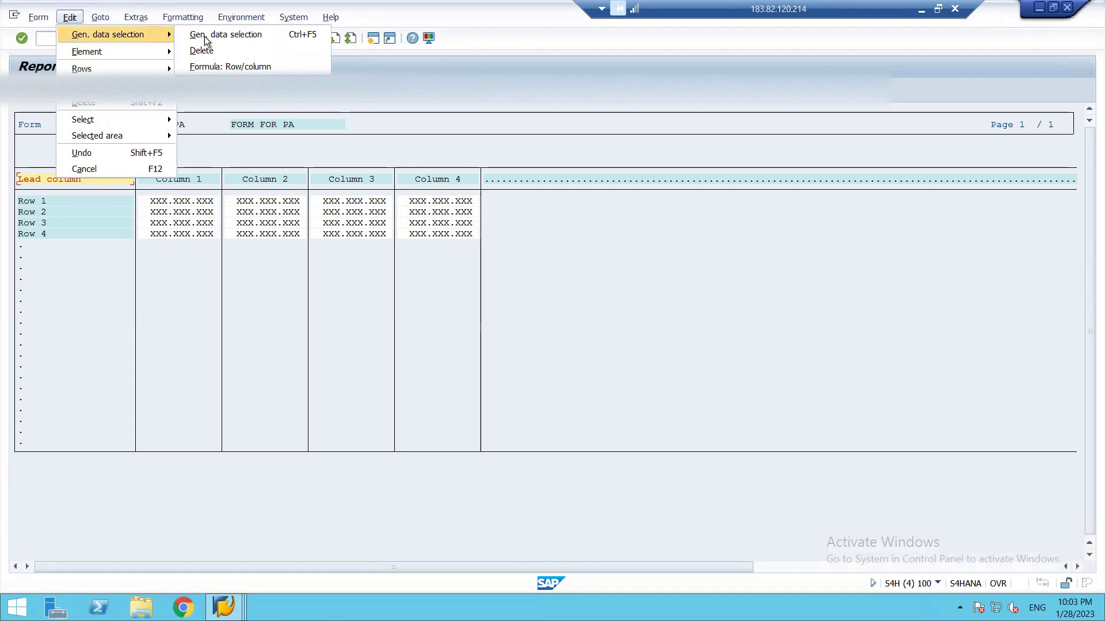
click(216, 37)
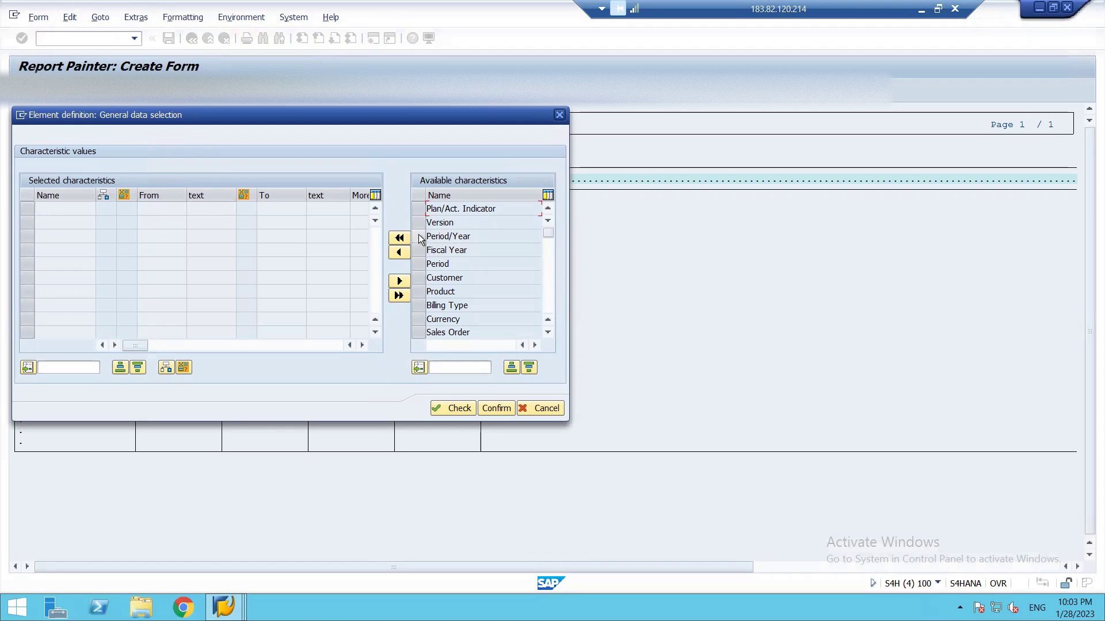
click(419, 237)
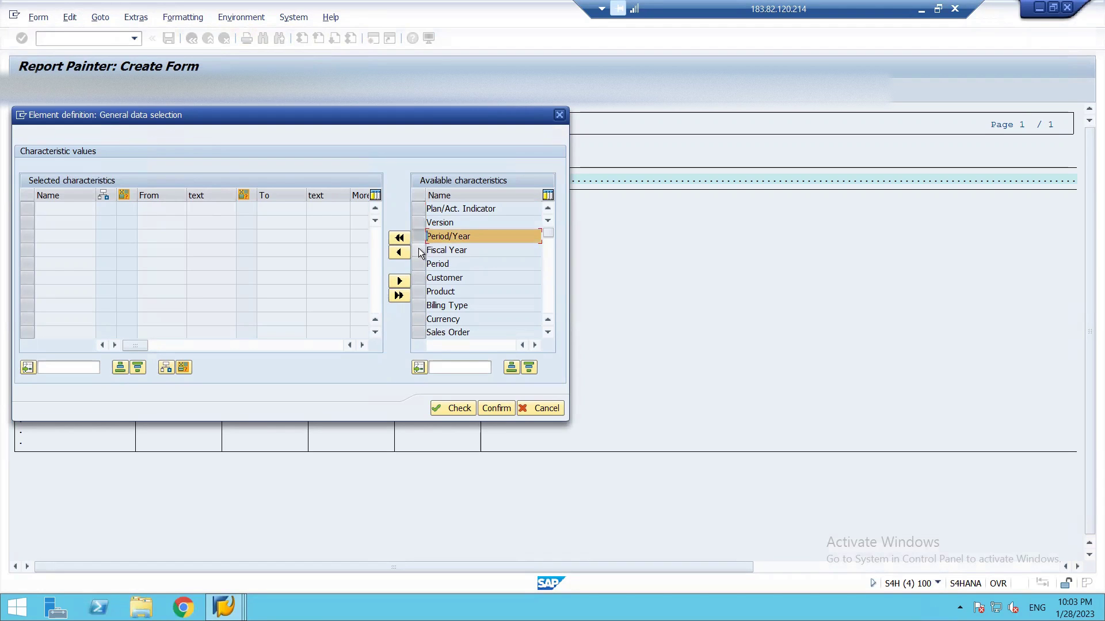
ctrl+click(419, 251)
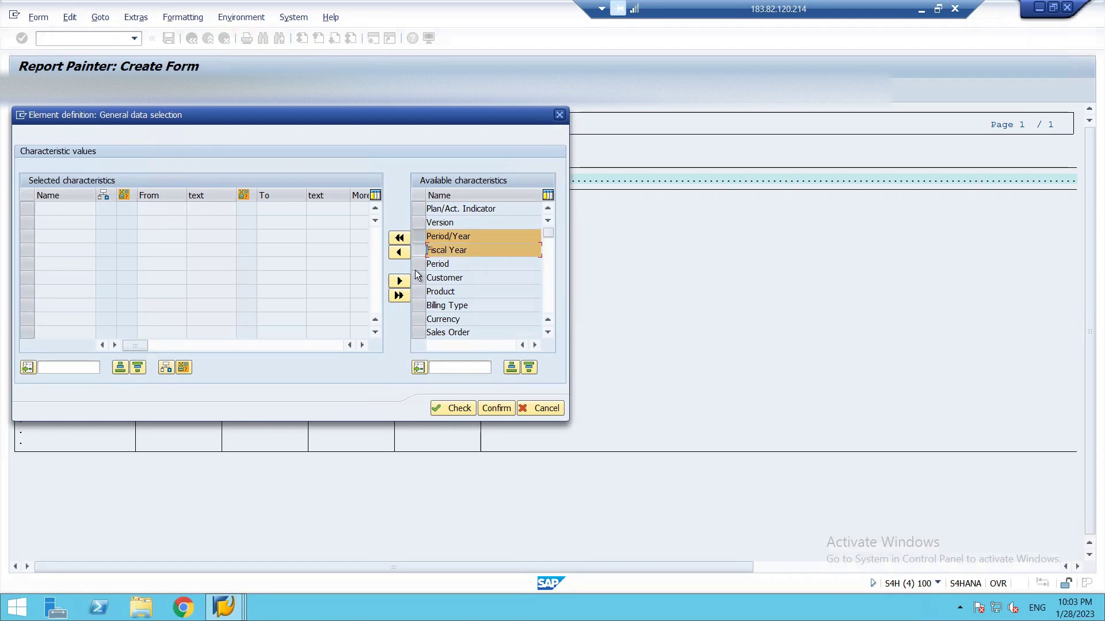
click(549, 332)
click(548, 332)
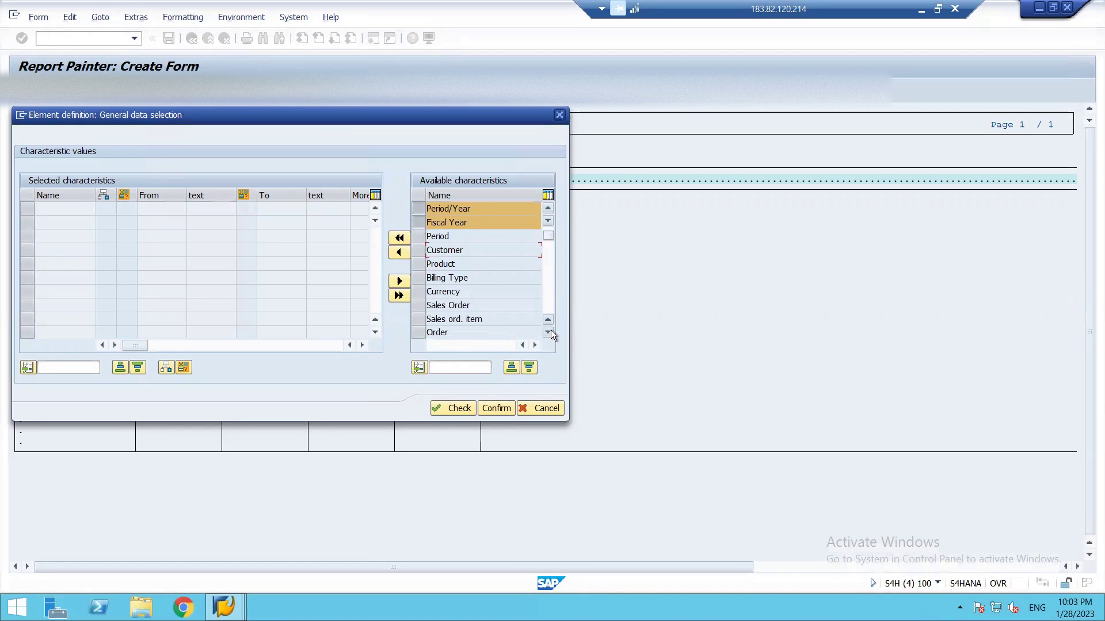
click(547, 332)
click(548, 332)
click(547, 331)
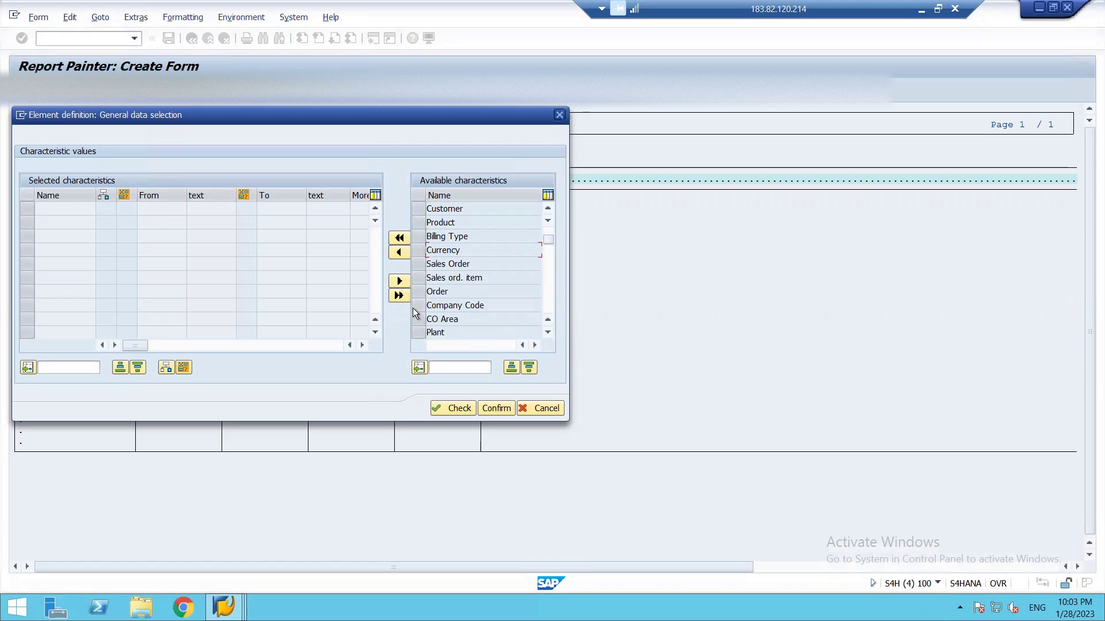
click(416, 308)
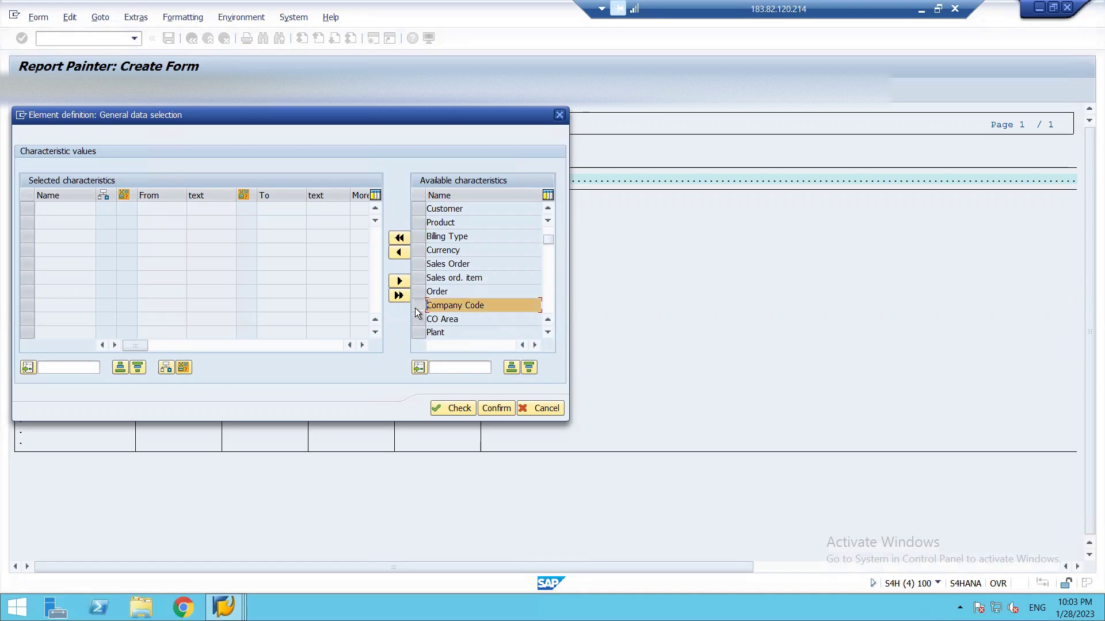
click(399, 253)
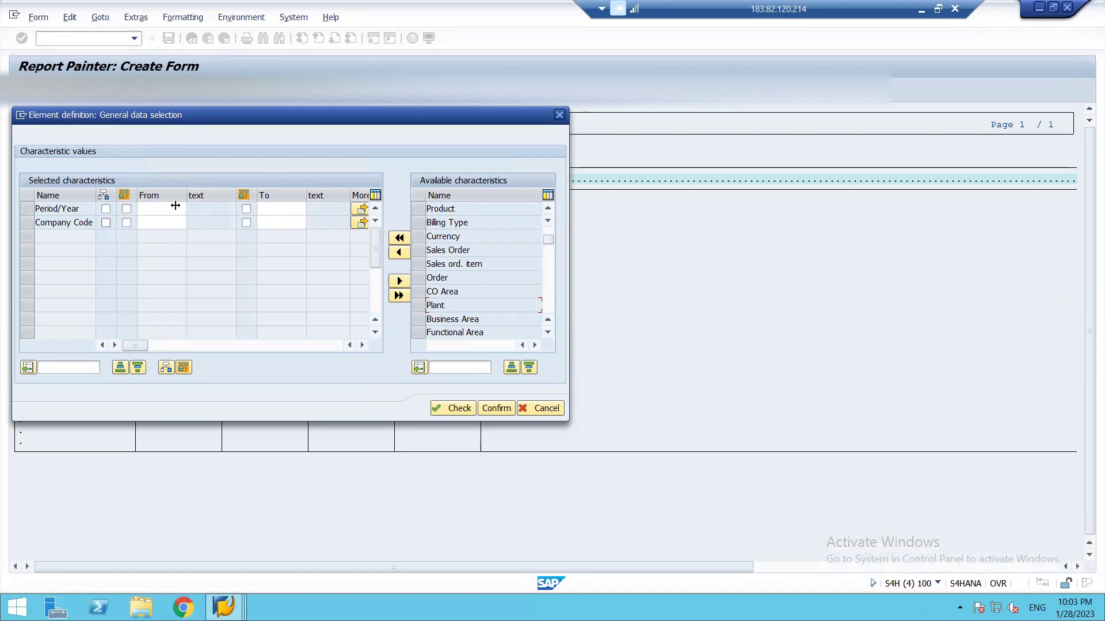
Try adding Fiscal Year to the selected characteristics as well
click(547, 208)
click(547, 209)
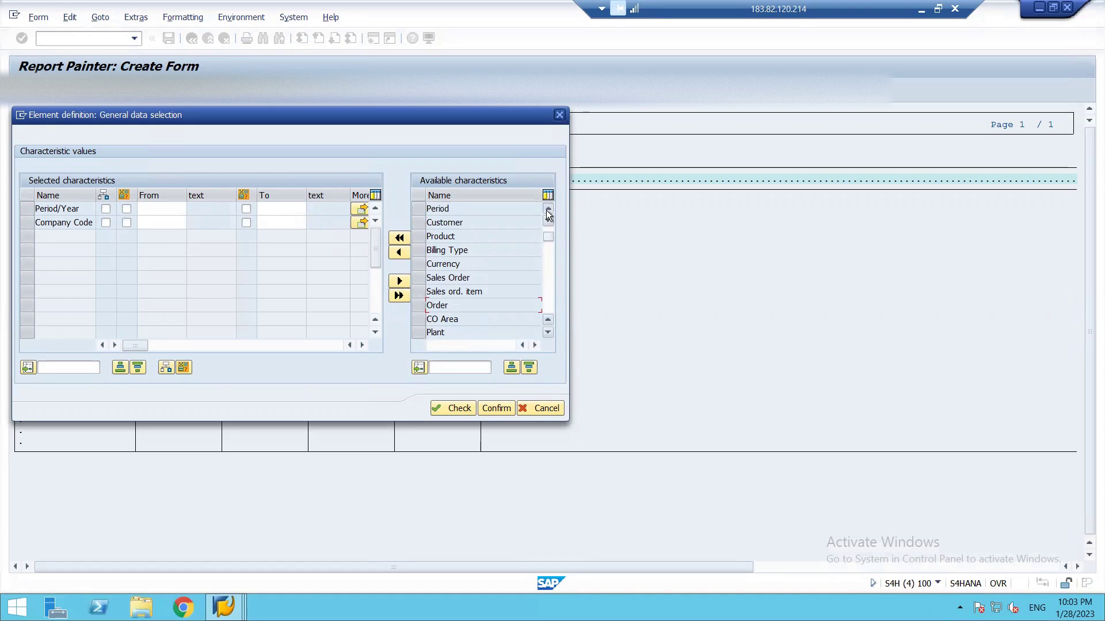
click(547, 209)
click(547, 209)
click(548, 209)
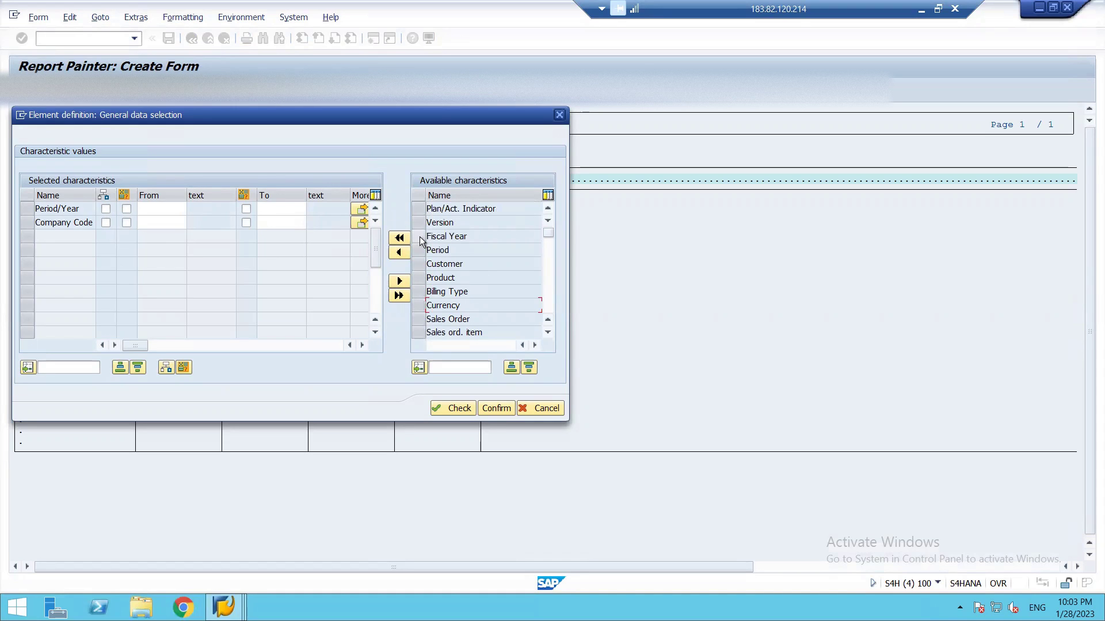
click(419, 238)
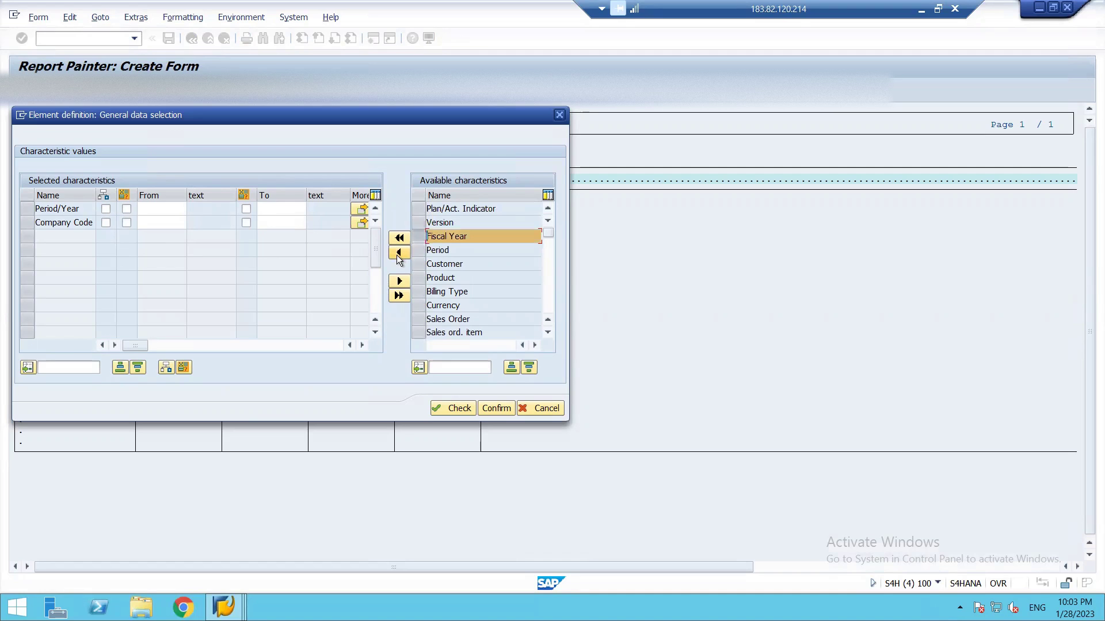
click(397, 254)
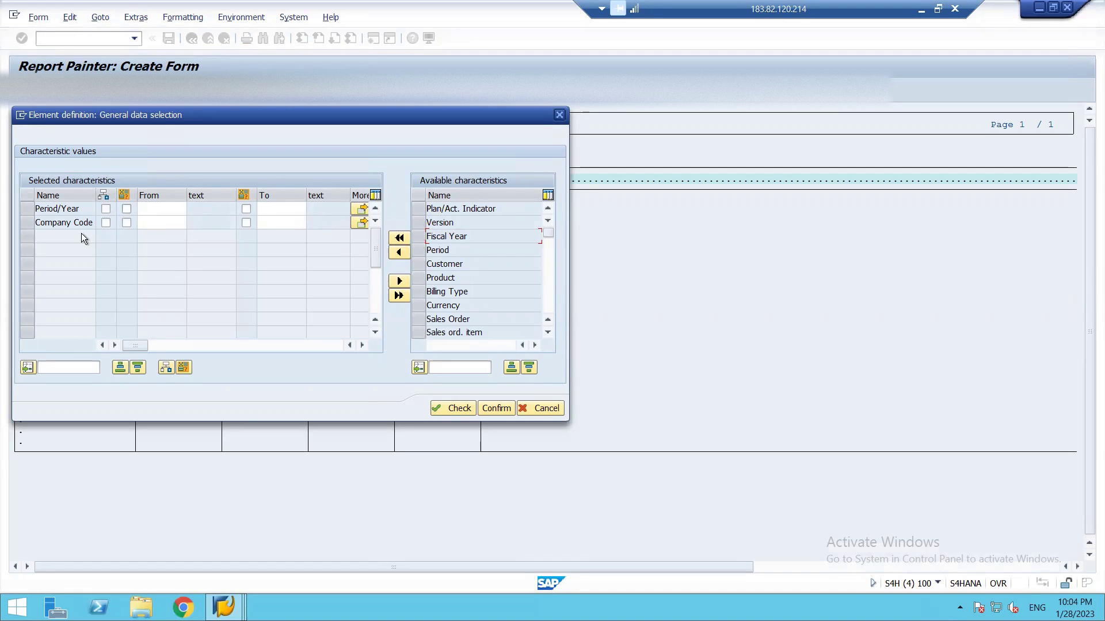
Enter Company Code 1812 and local variable PERIOD for Period/Year, then check and confirm
click(153, 222)
text(1812)
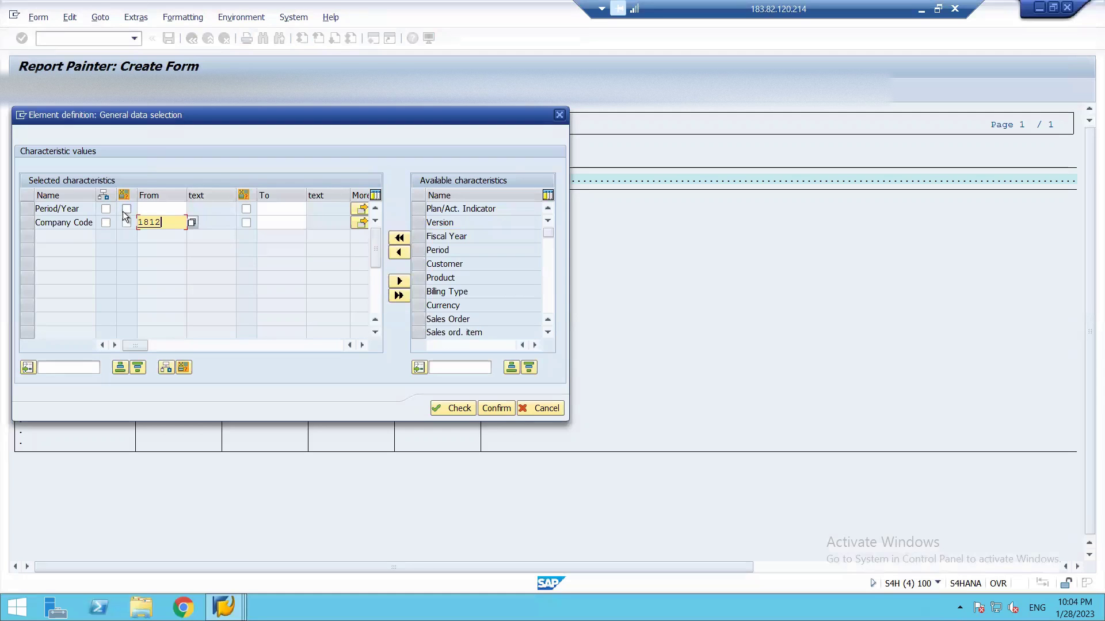
click(126, 209)
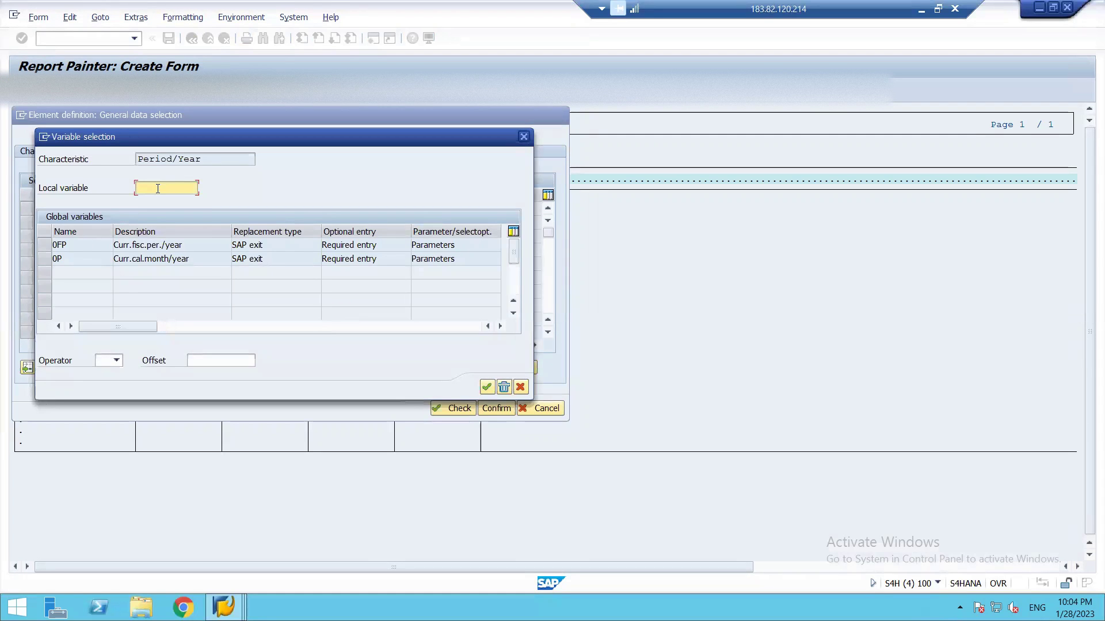
text(PERIOD)
key(Return)
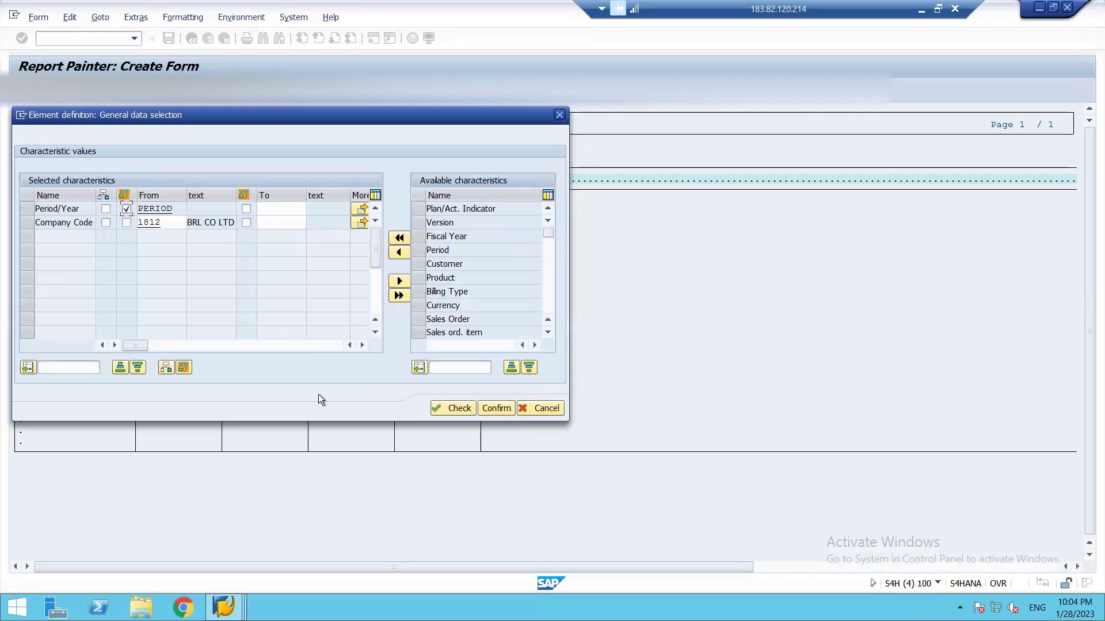
click(458, 408)
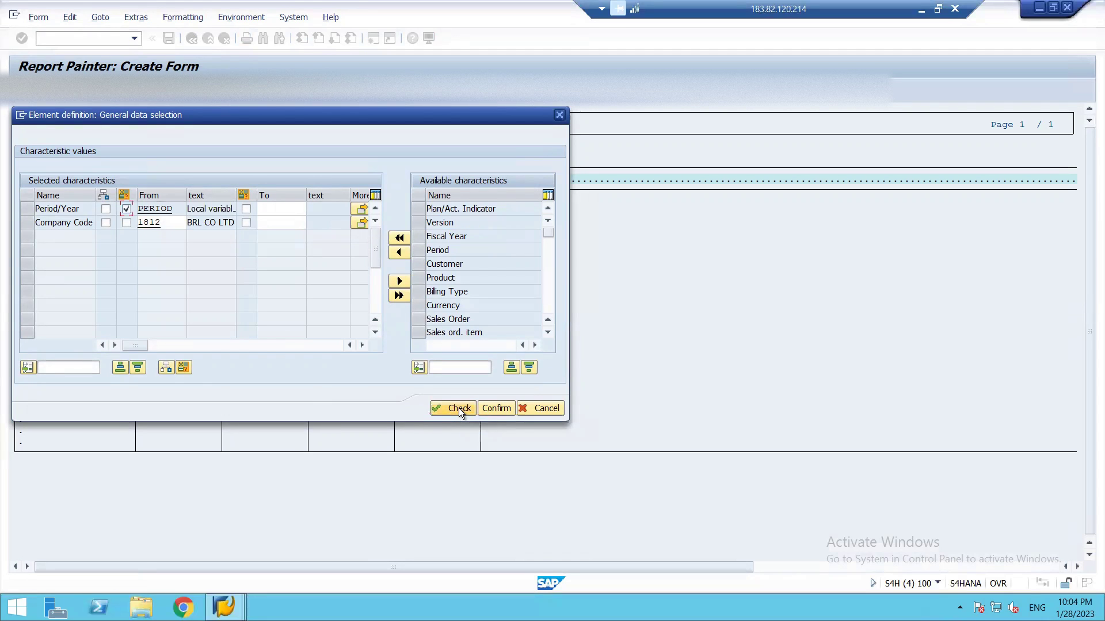
click(499, 409)
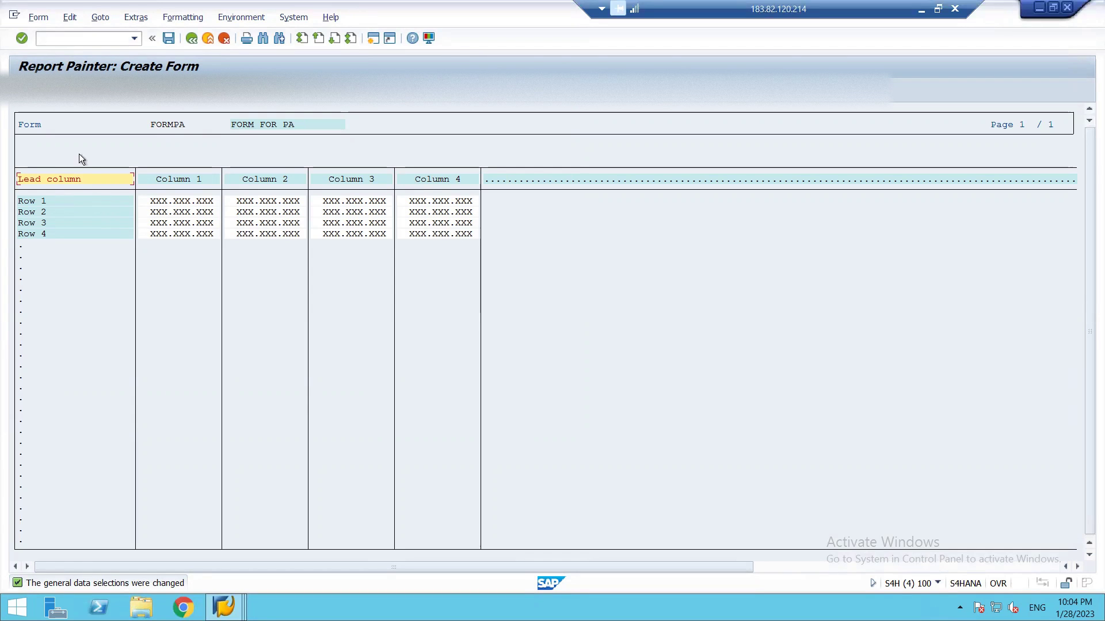
Define Row 1 as a value field with characteristics using Val/COArea Crcy (WKGBTR)
double_click(53, 202)
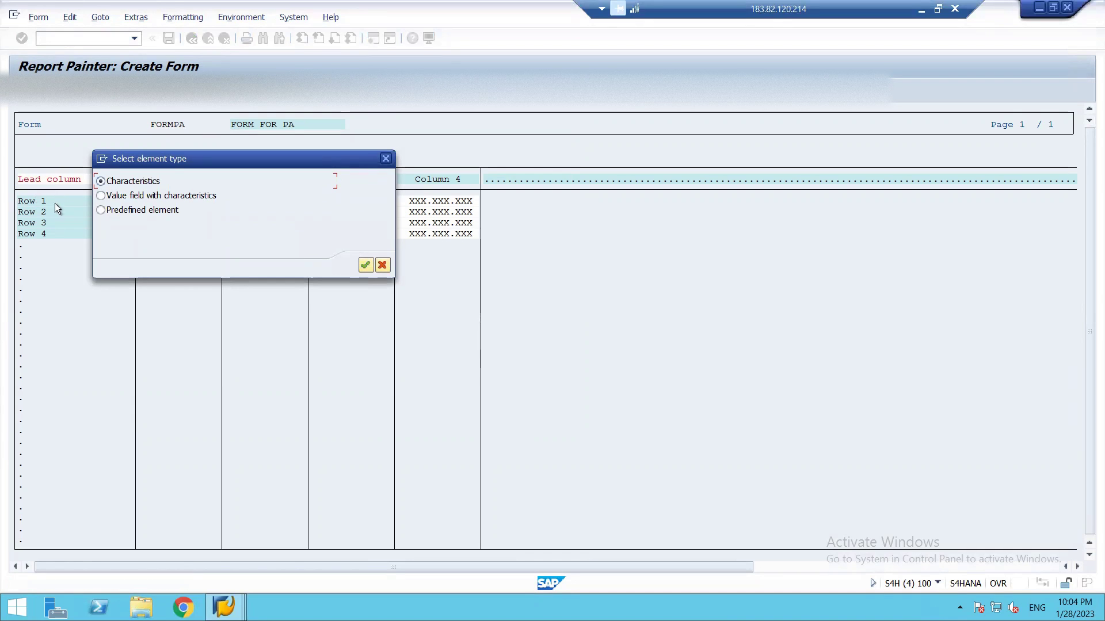
click(122, 196)
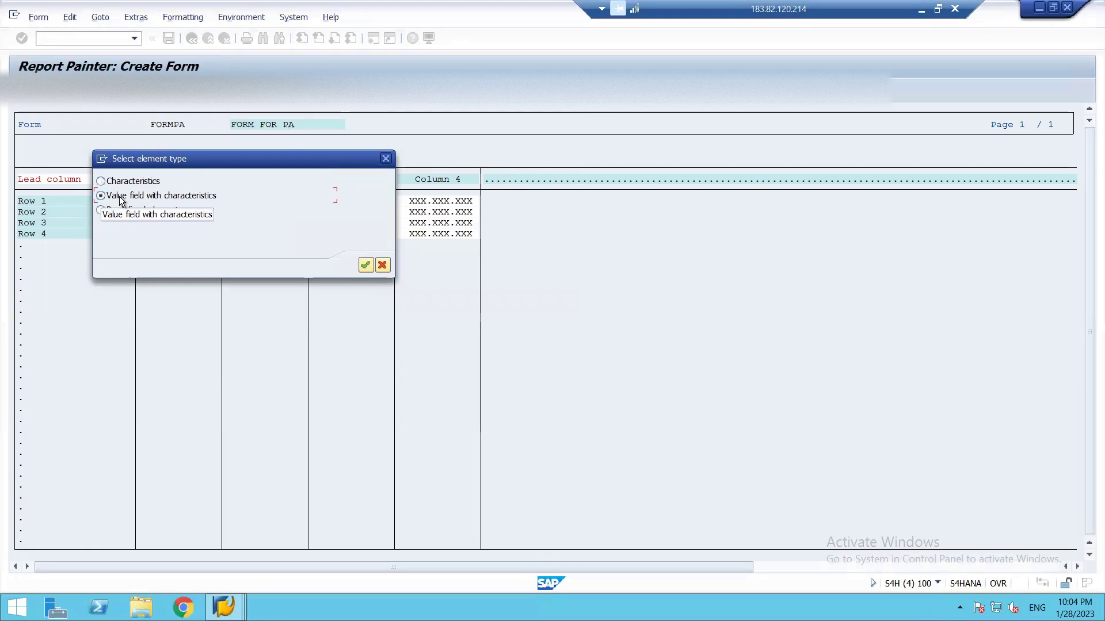
click(365, 265)
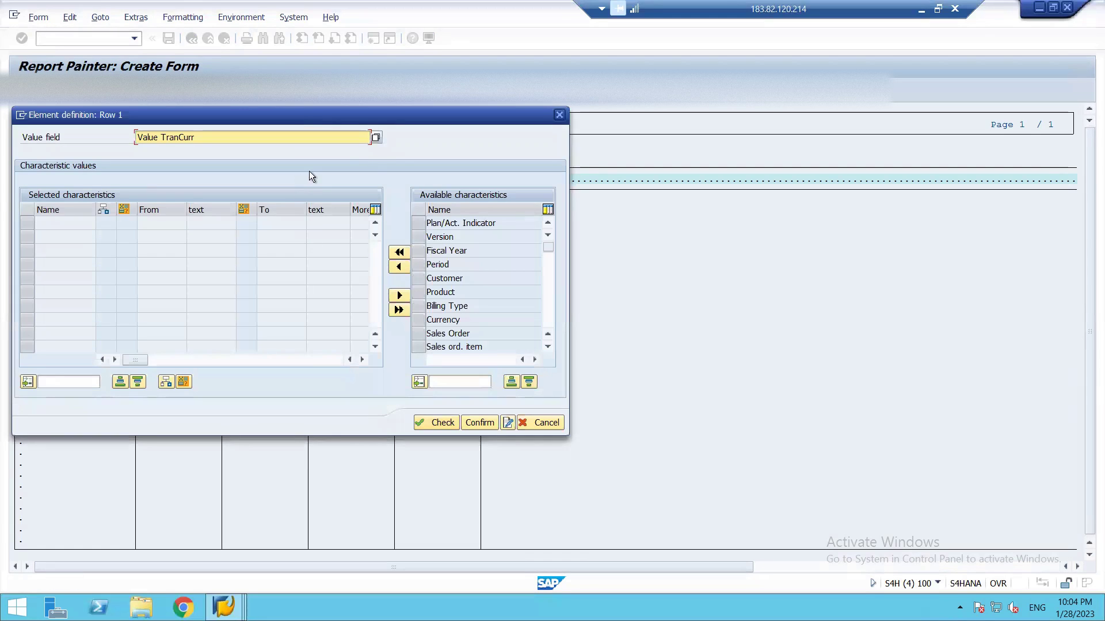
click(377, 136)
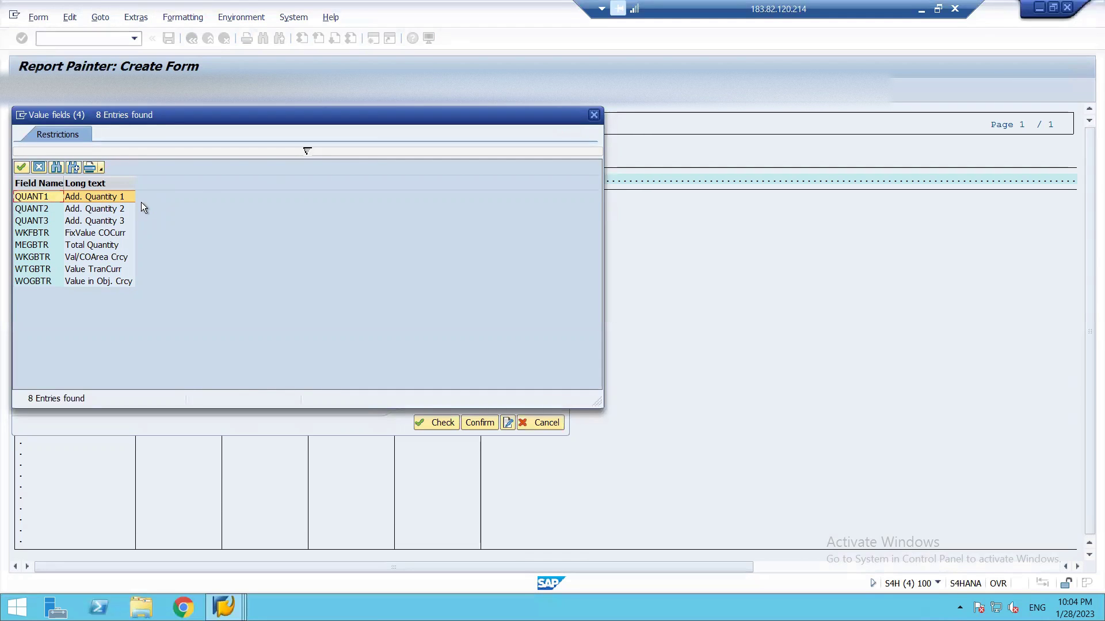
double_click(73, 262)
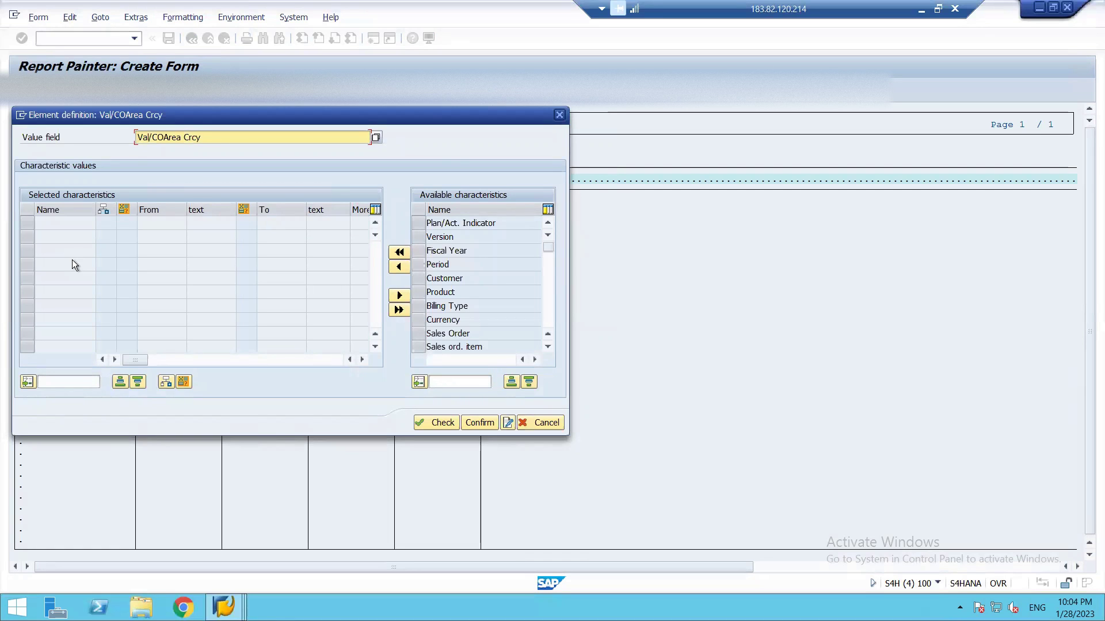
click(377, 138)
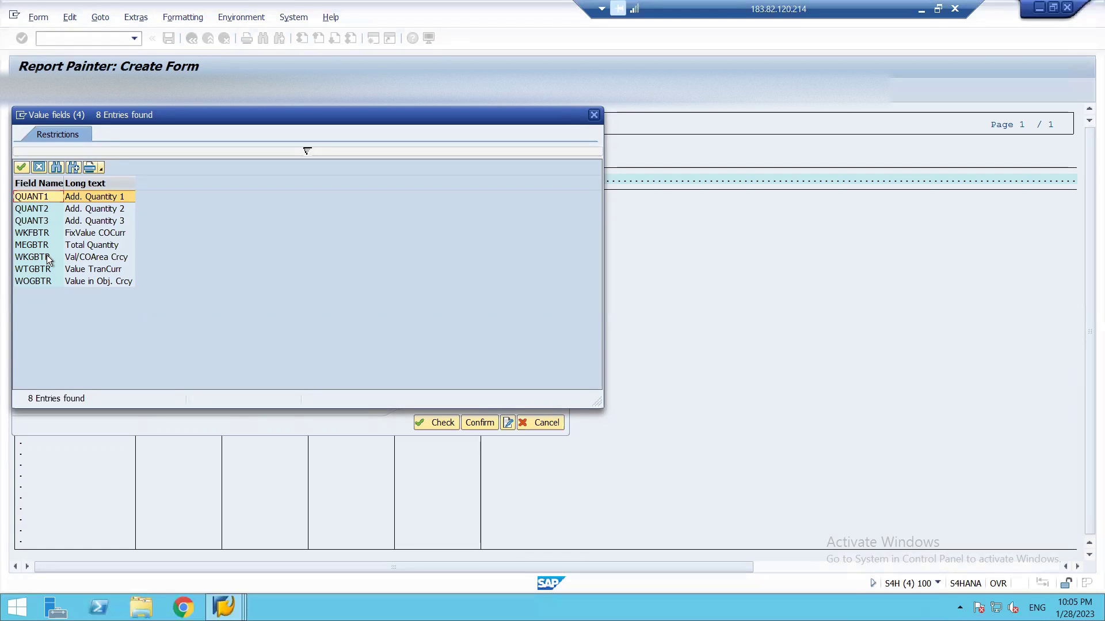
double_click(47, 257)
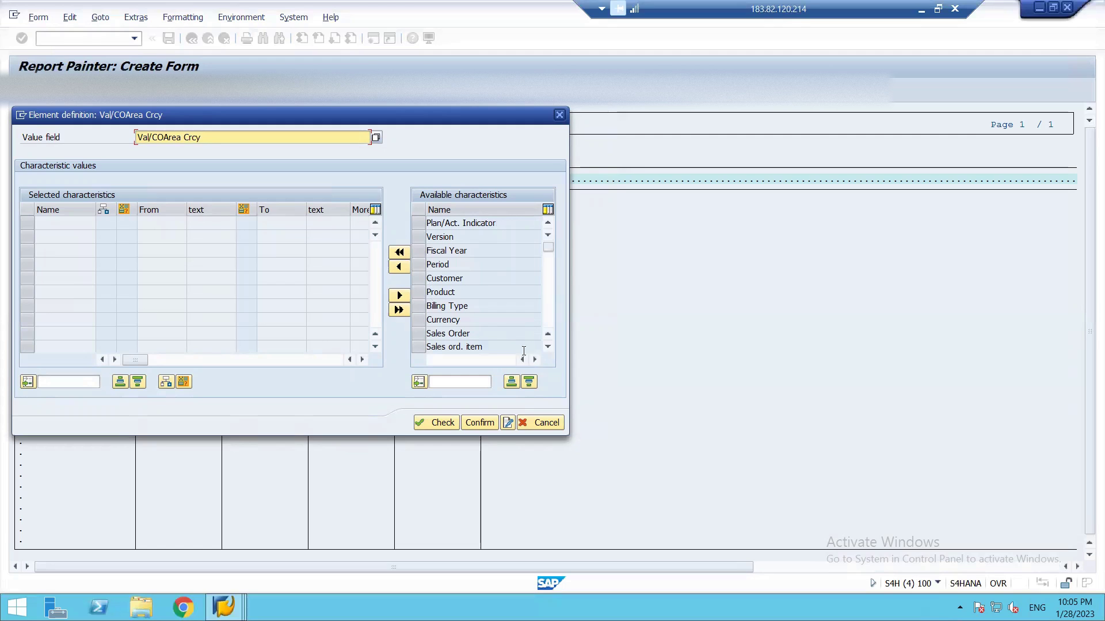
Try adding Cost Element to Row 1, then cancel the definition after the controlling area message
click(547, 347)
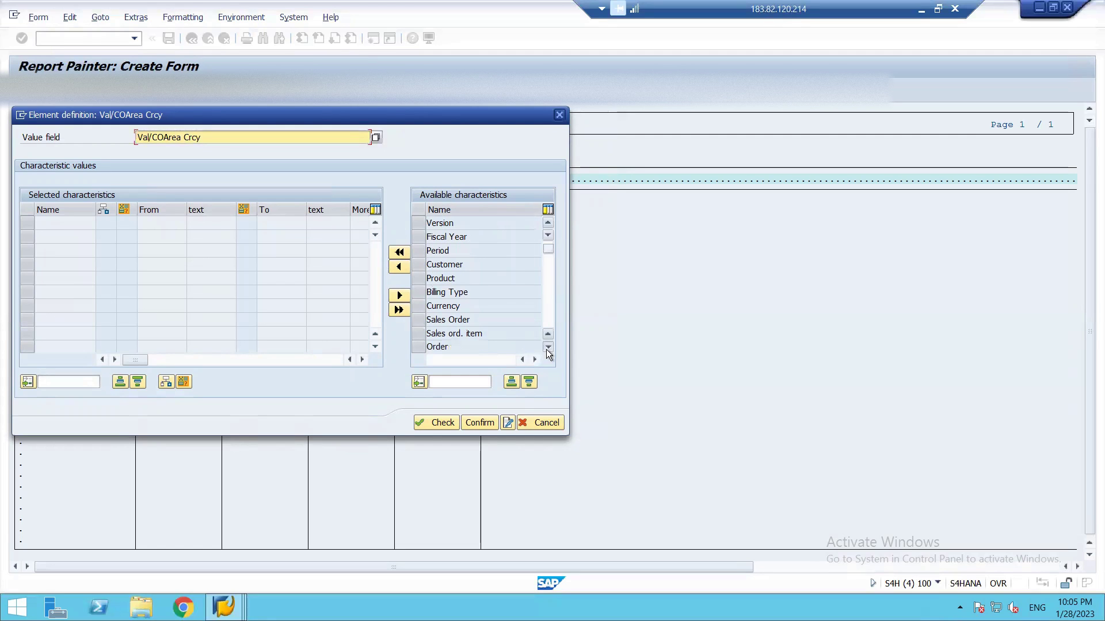
click(546, 350)
click(547, 350)
click(546, 350)
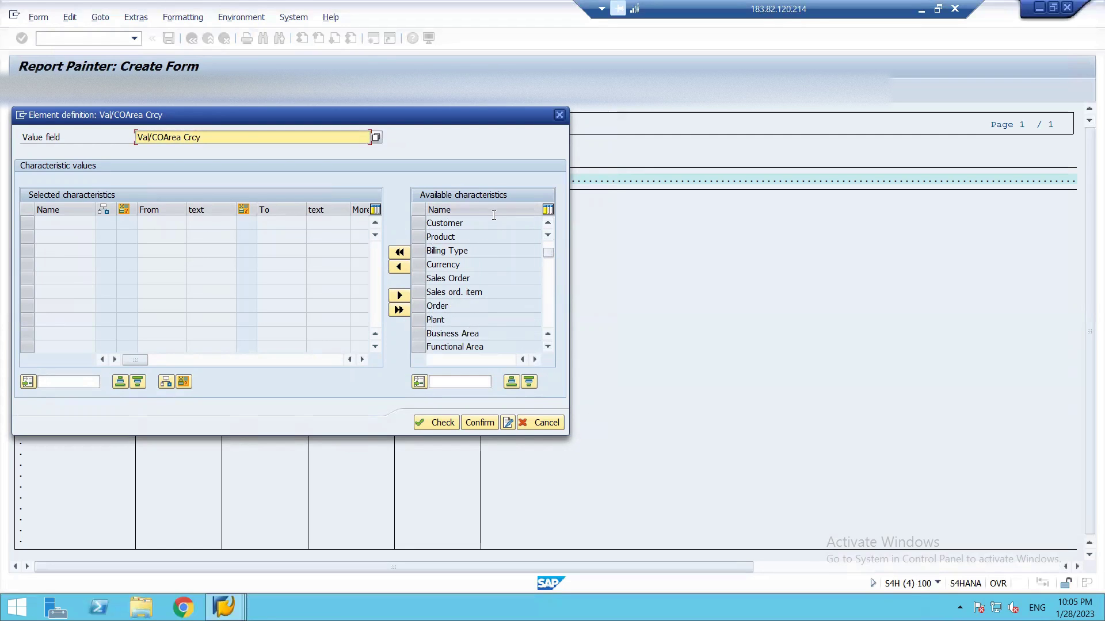
click(547, 349)
click(546, 349)
click(546, 349)
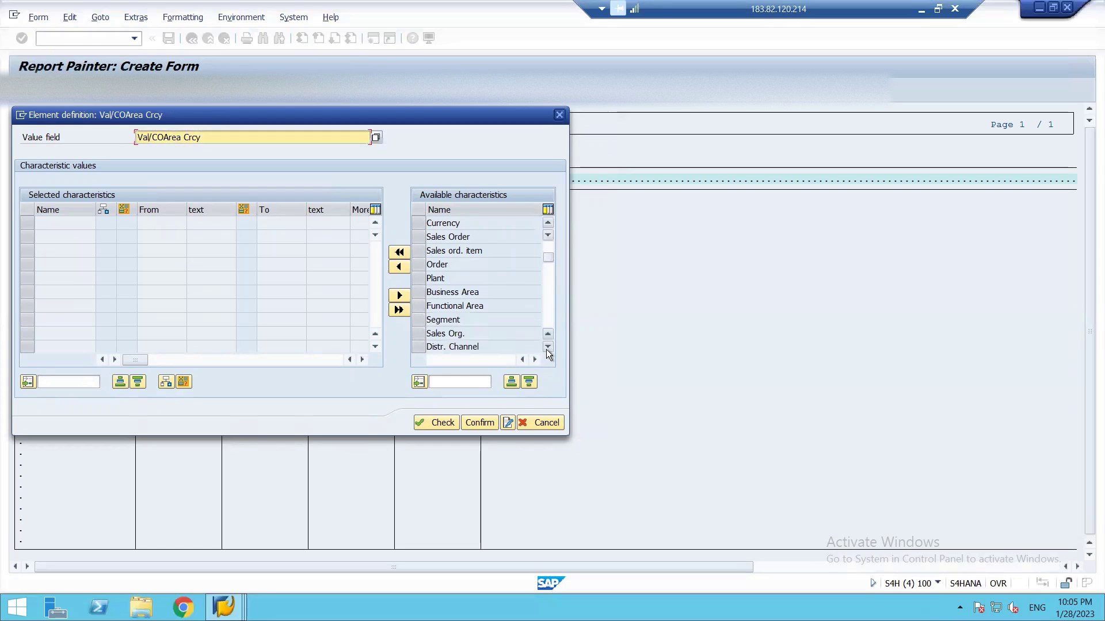
click(546, 349)
click(546, 348)
click(547, 349)
click(546, 349)
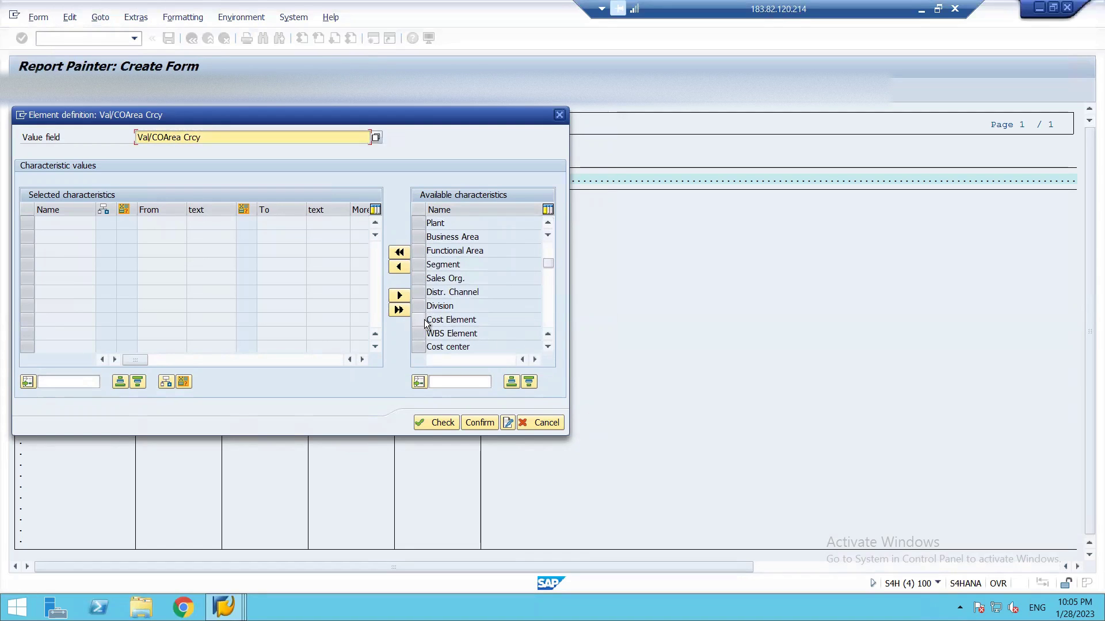
click(424, 320)
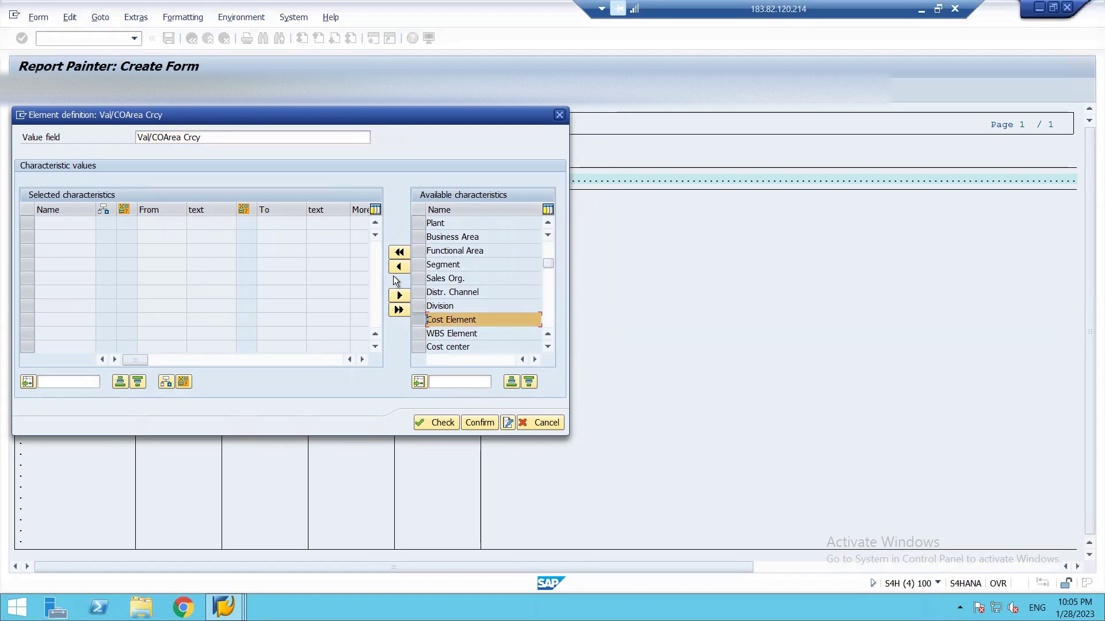
click(395, 269)
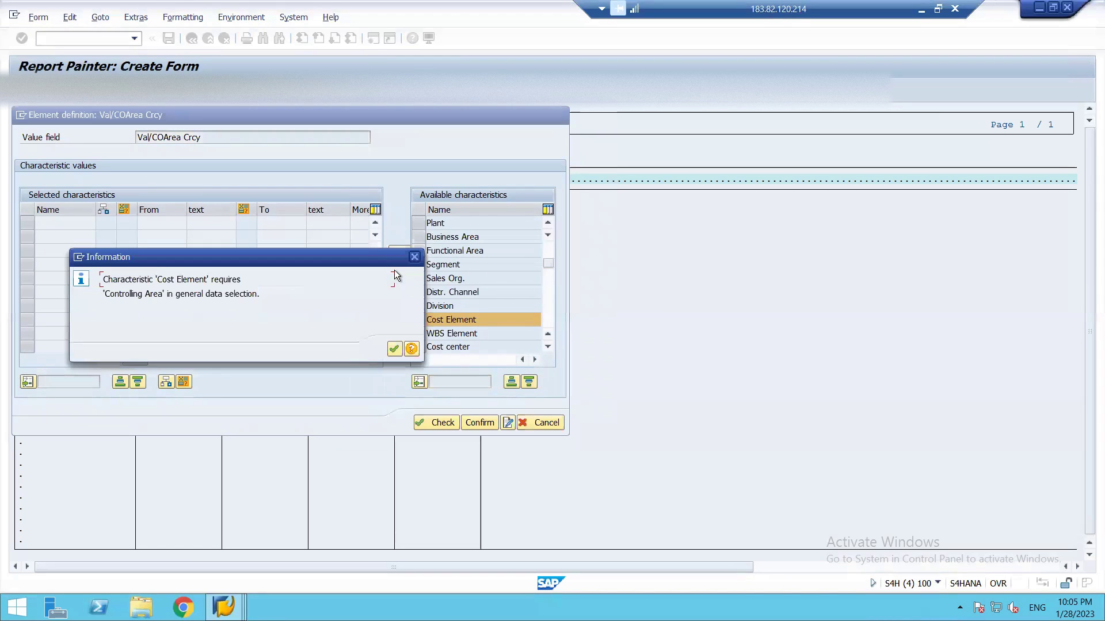
click(392, 349)
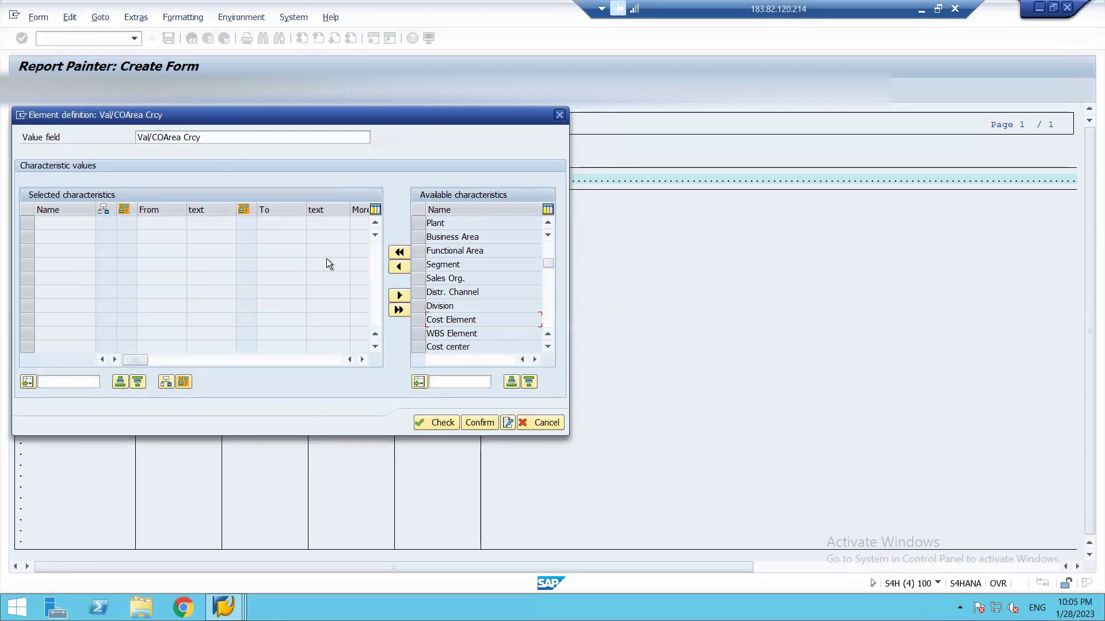
key(Escape)
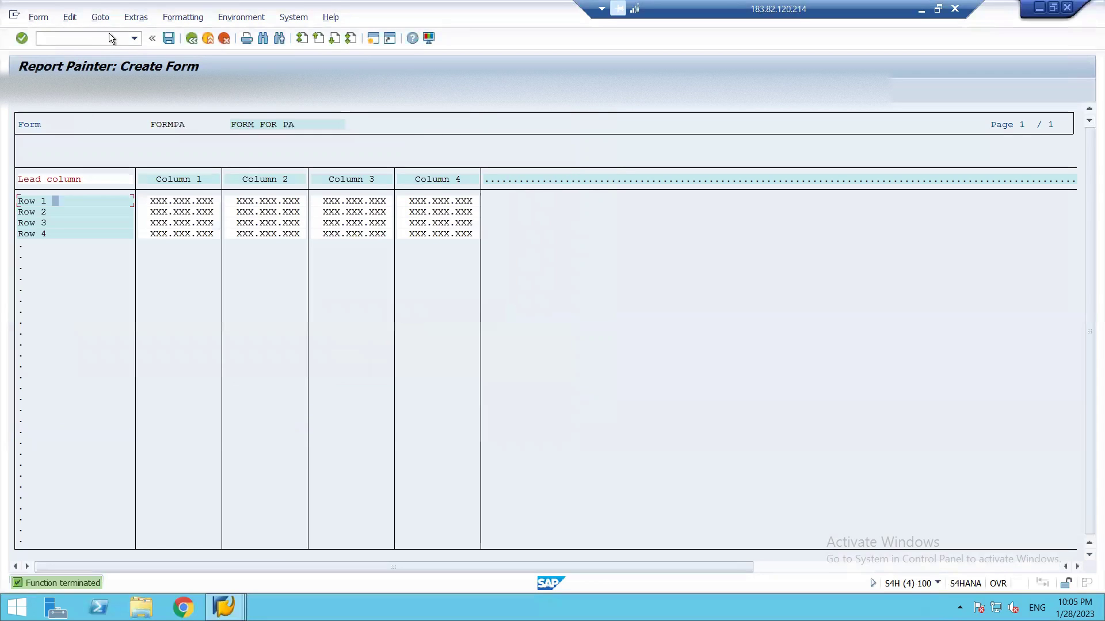
Reopen FORMPA's general data selection and browse the available characteristics
click(70, 17)
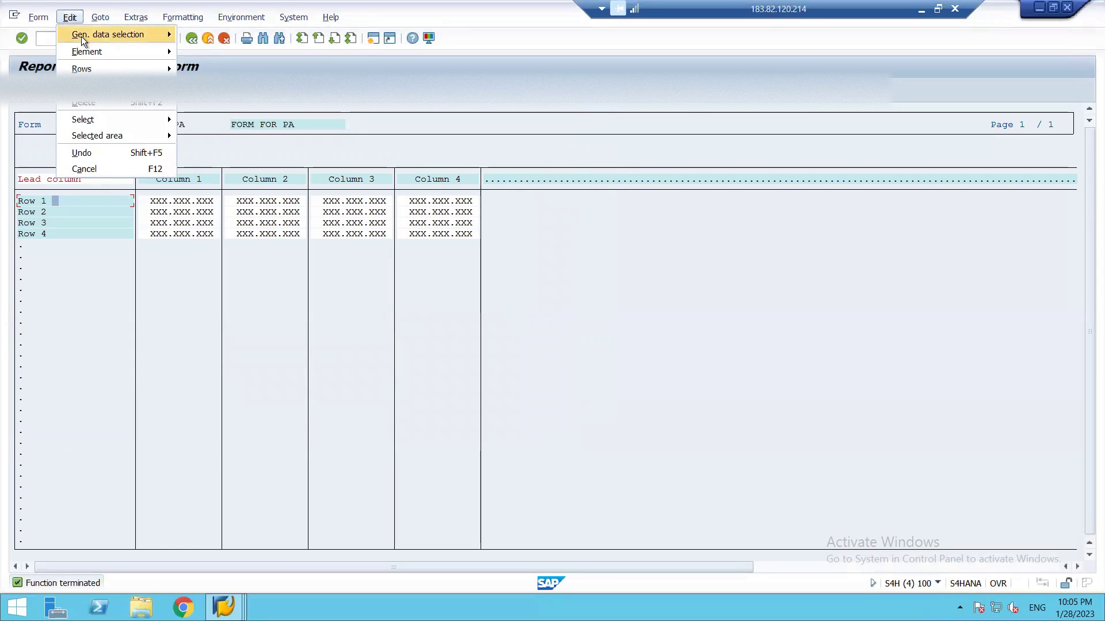
mouse_move(81, 36)
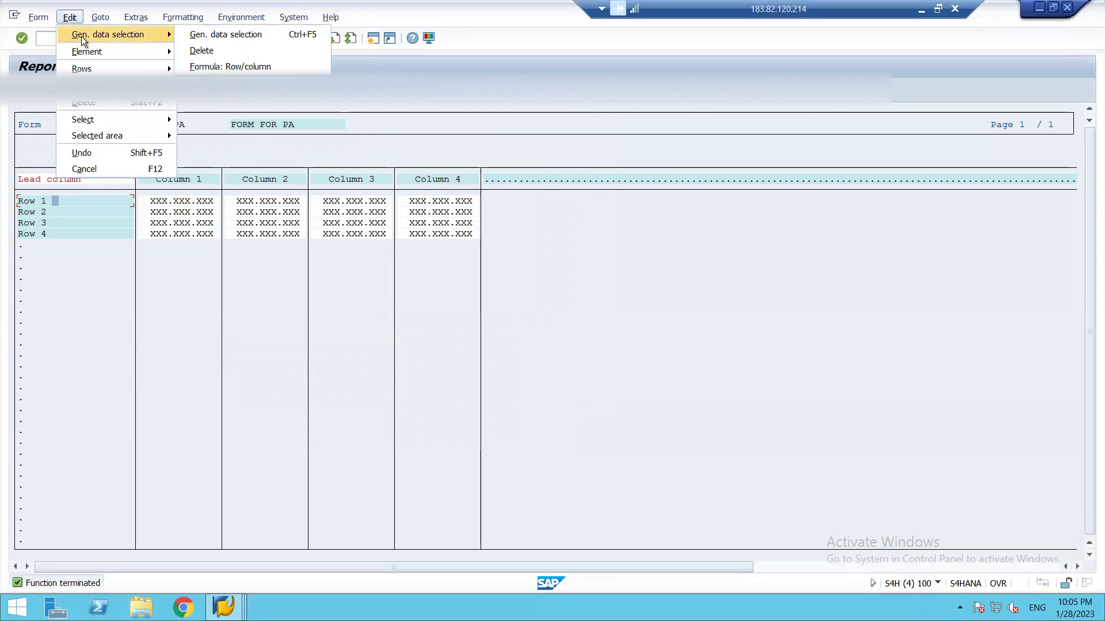
click(207, 38)
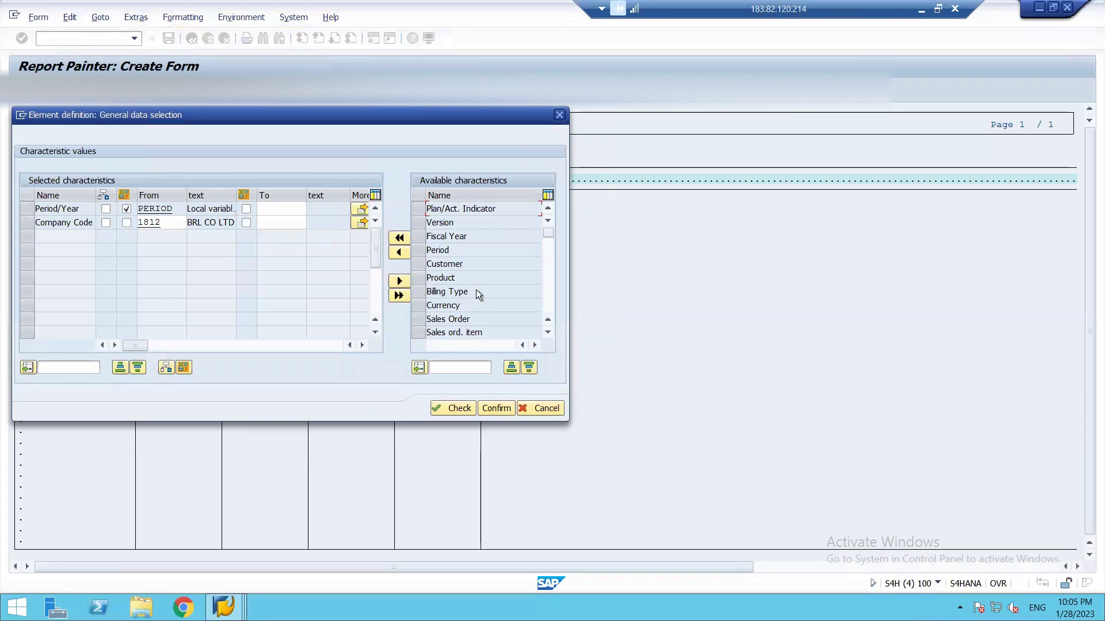
click(552, 294)
click(552, 295)
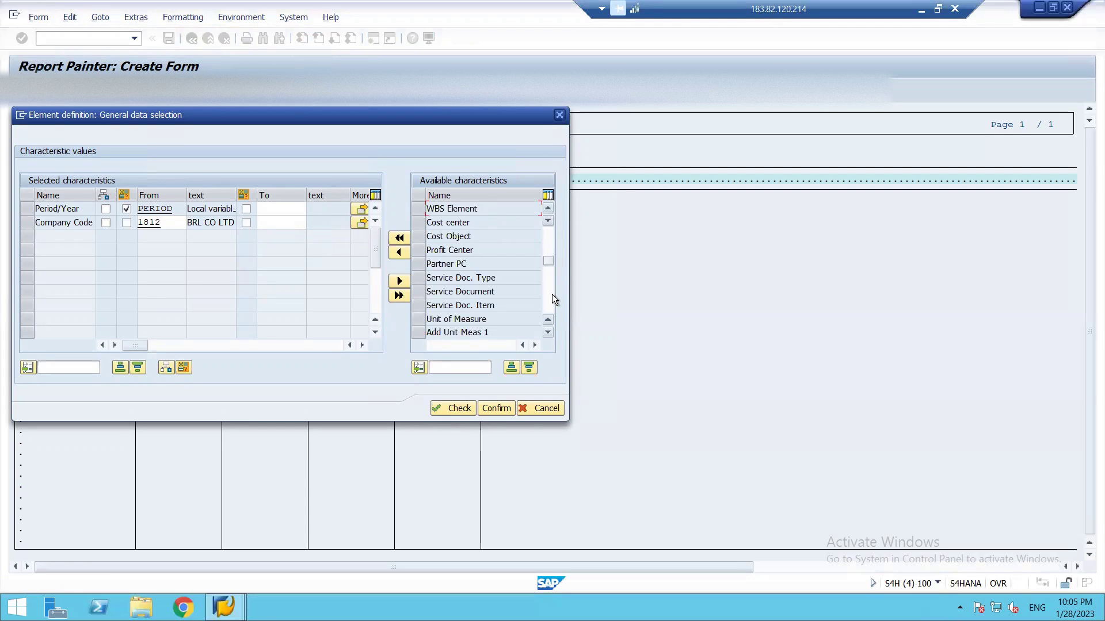
click(551, 295)
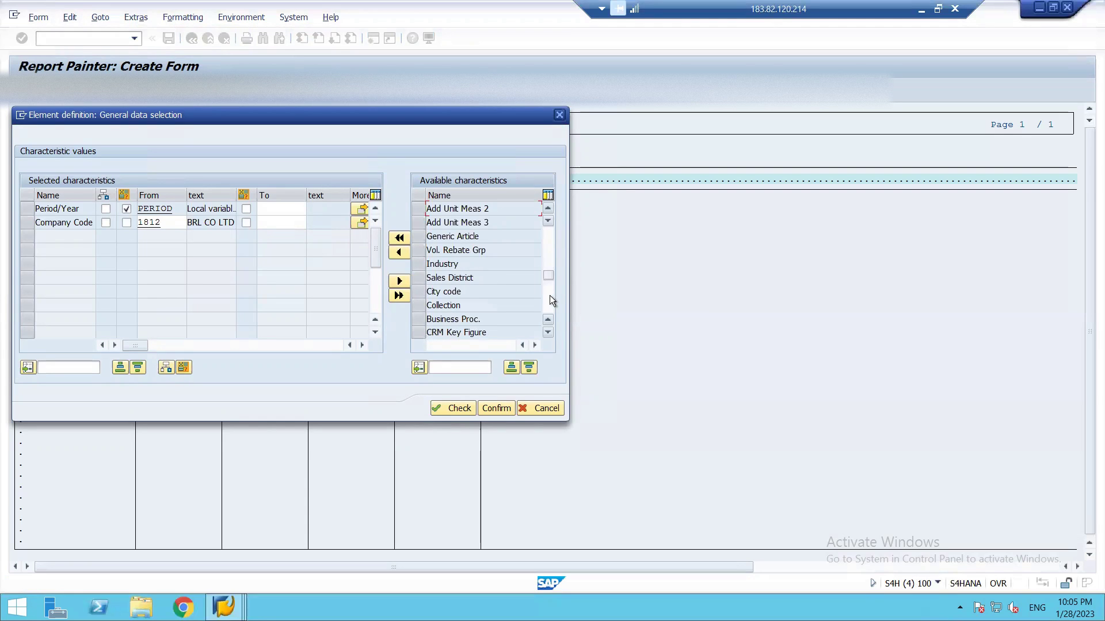
click(550, 295)
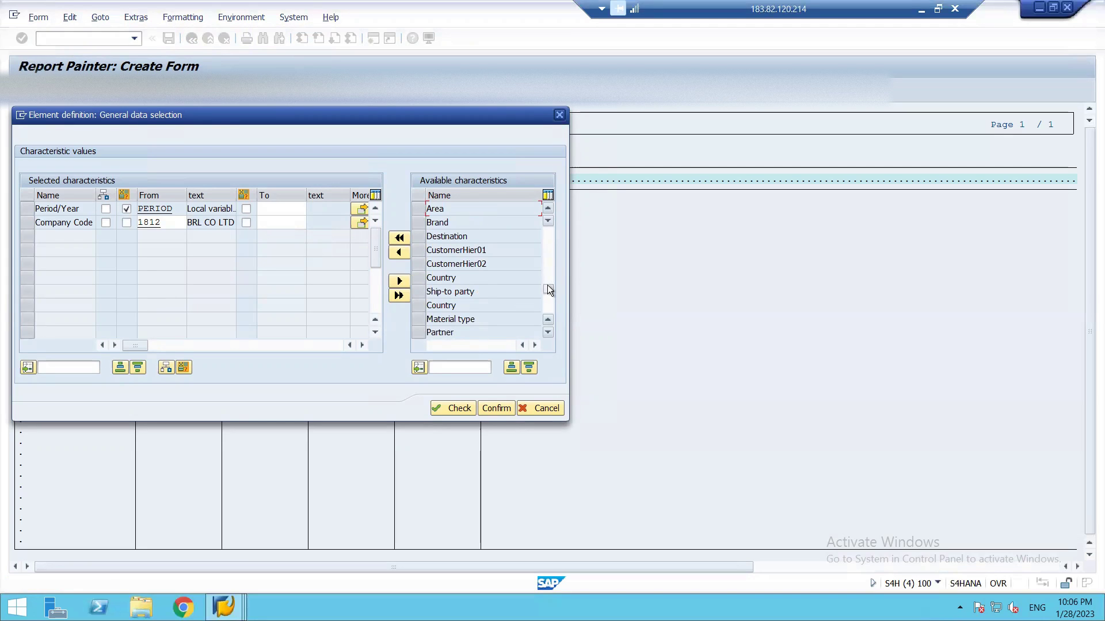
drag(547, 284, 544, 210)
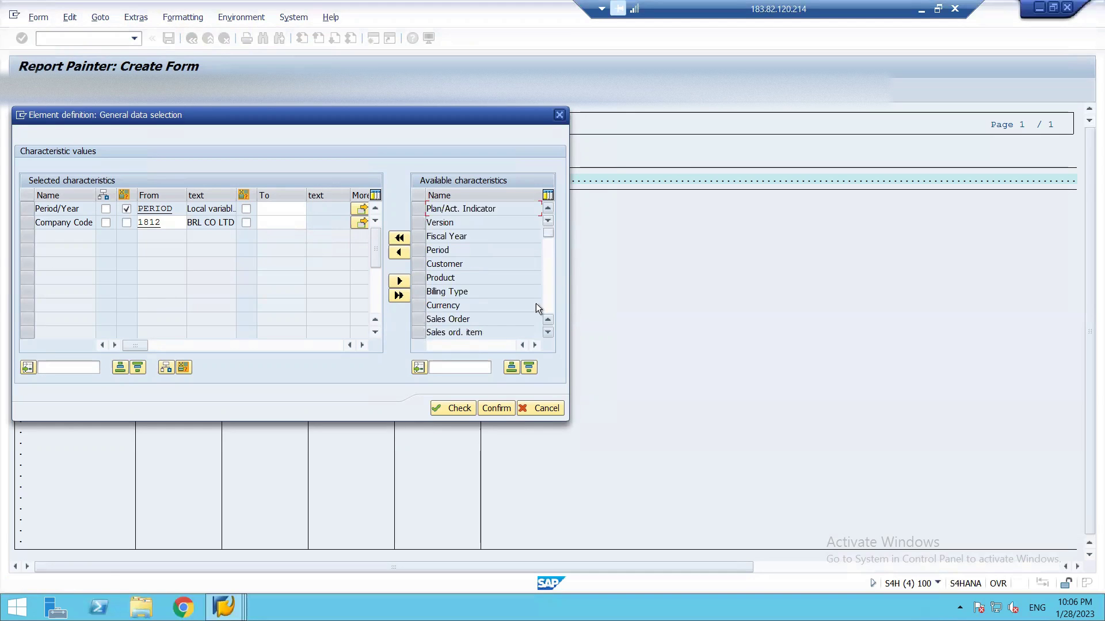
Add CO Area to the selection with From value 1812 and confirm
click(547, 333)
click(547, 333)
click(547, 332)
click(547, 332)
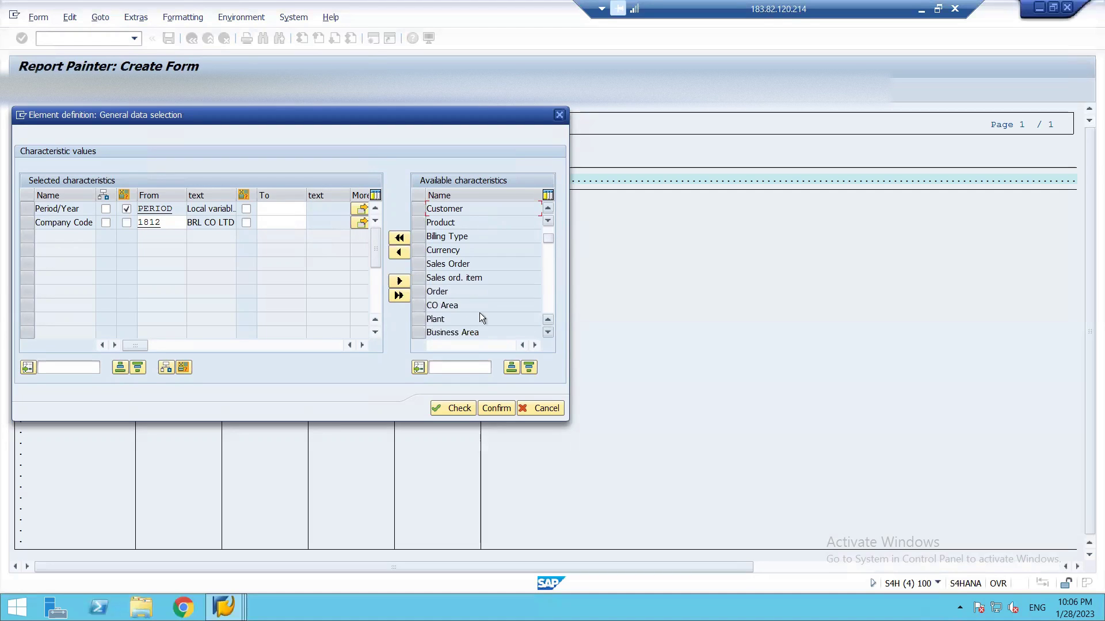
click(426, 305)
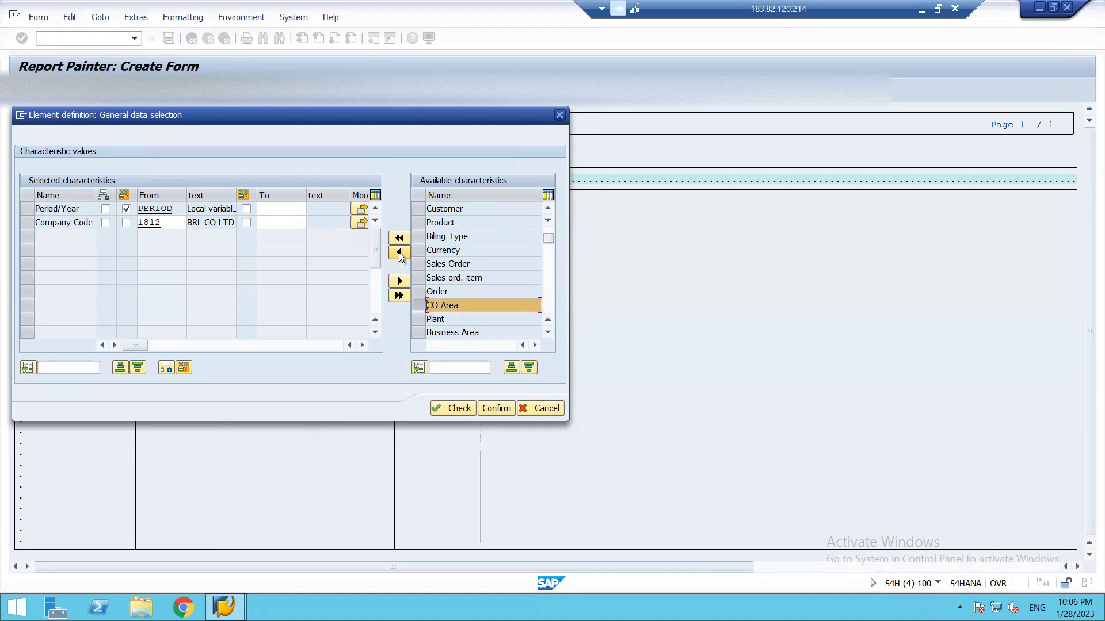
click(399, 253)
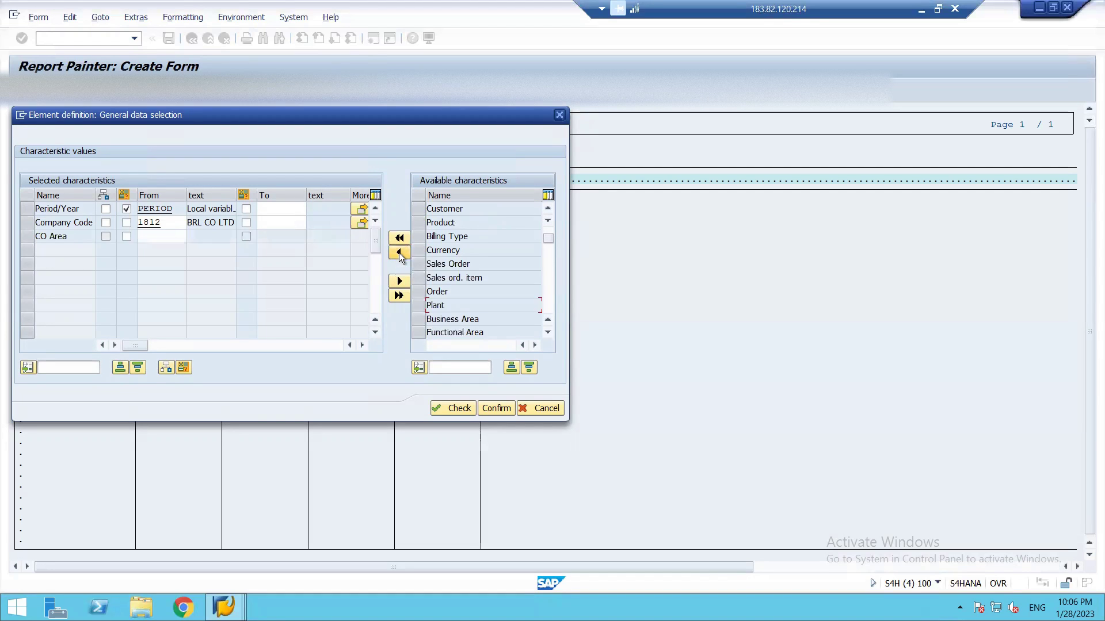
click(144, 236)
text(1812)
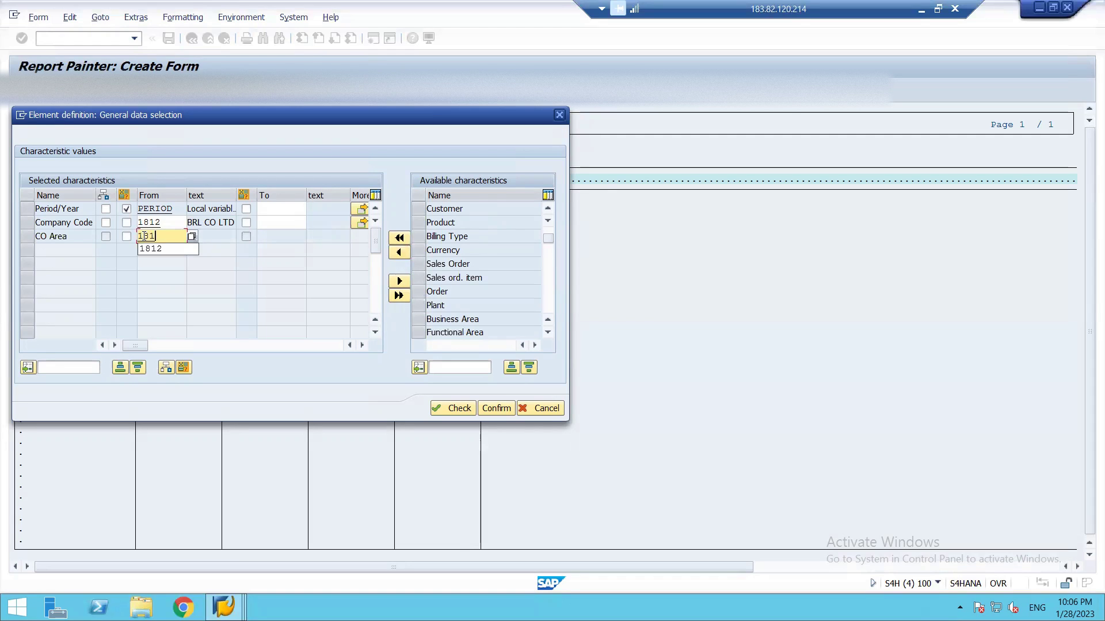
click(495, 408)
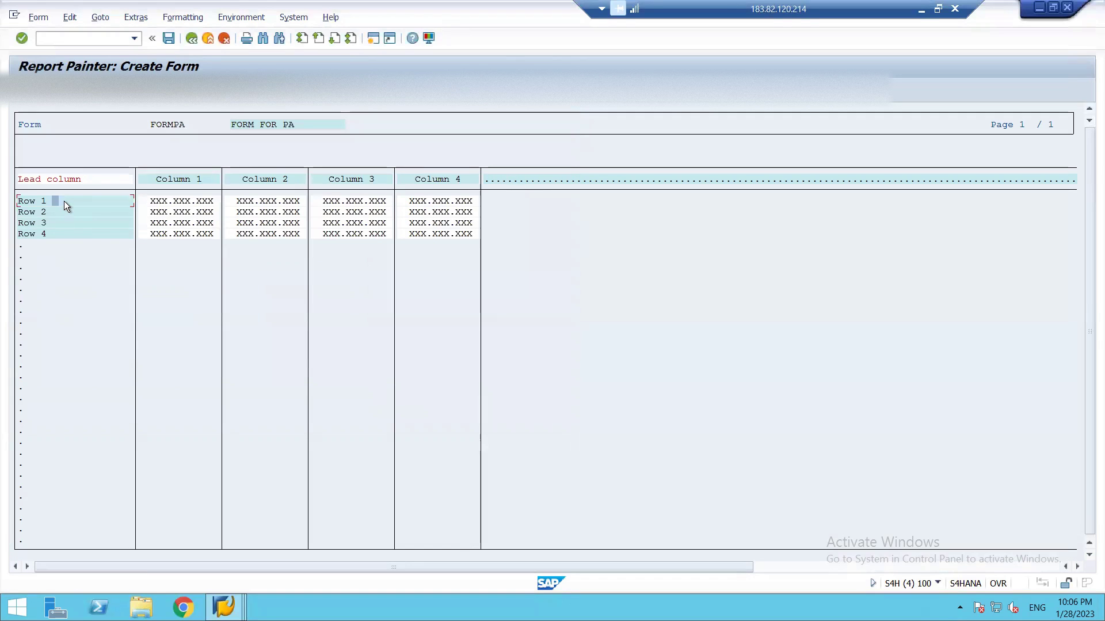
Define Row 1 as a value field with characteristics using Val/COArea Crcy
double_click(64, 202)
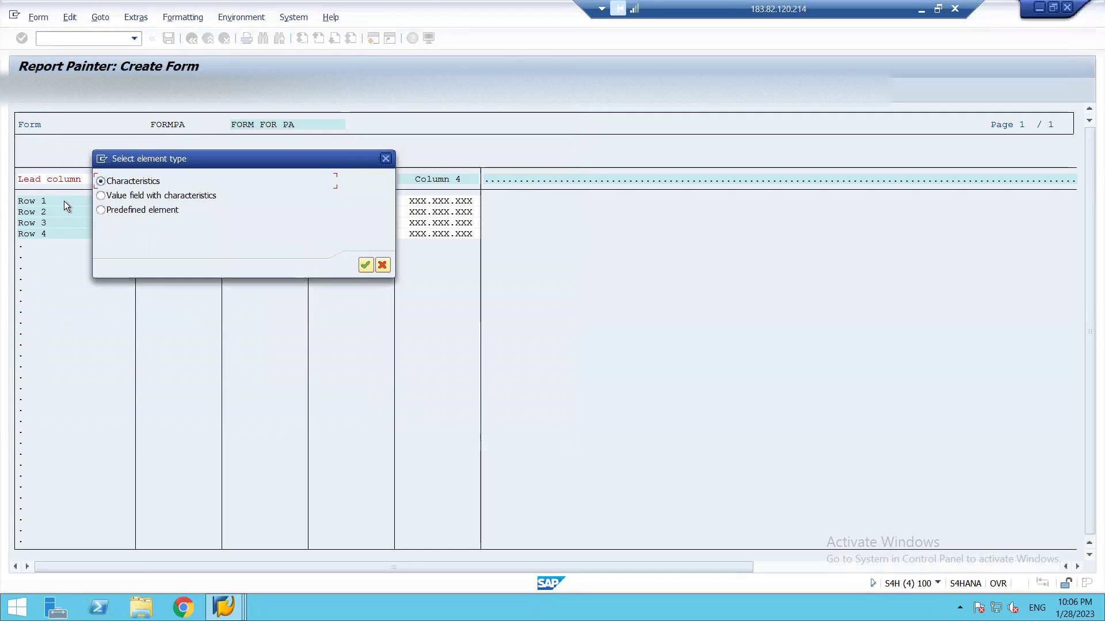
click(102, 197)
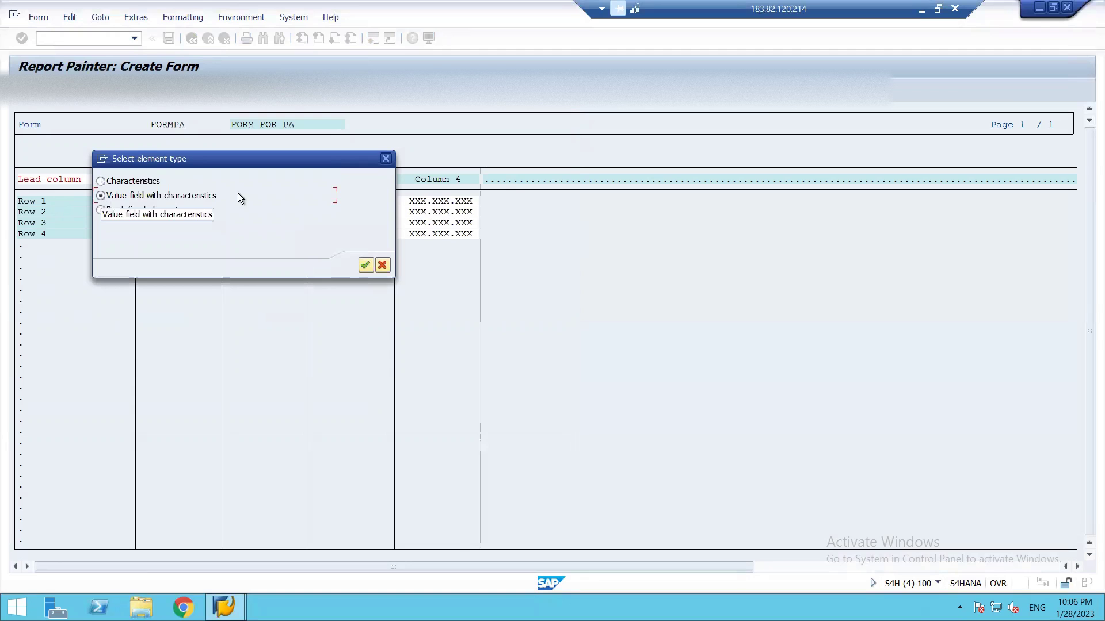
click(366, 264)
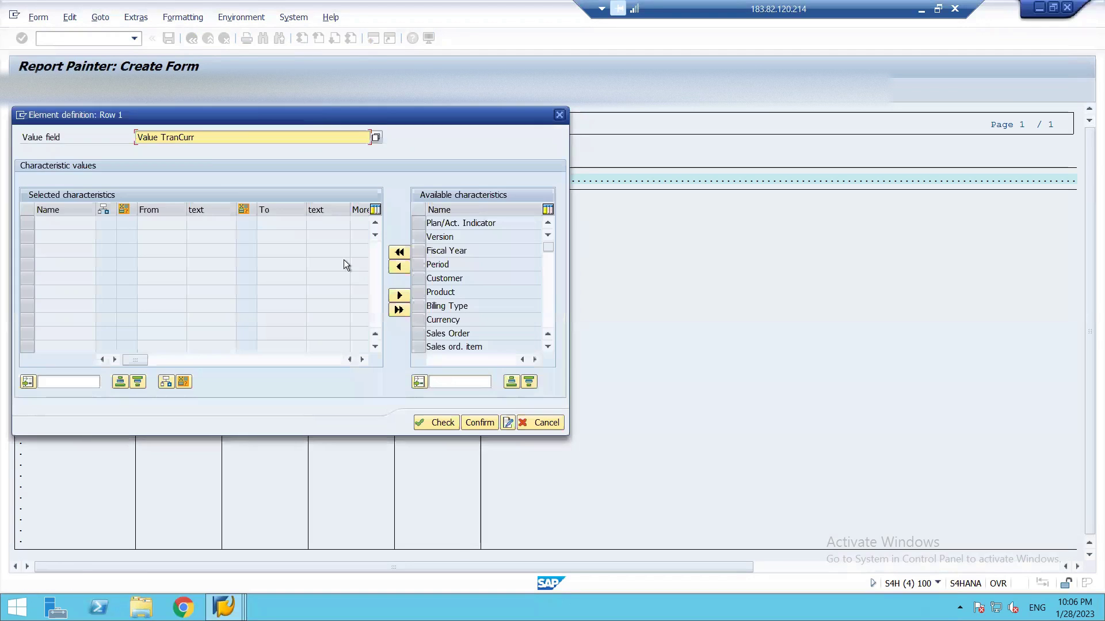
click(375, 137)
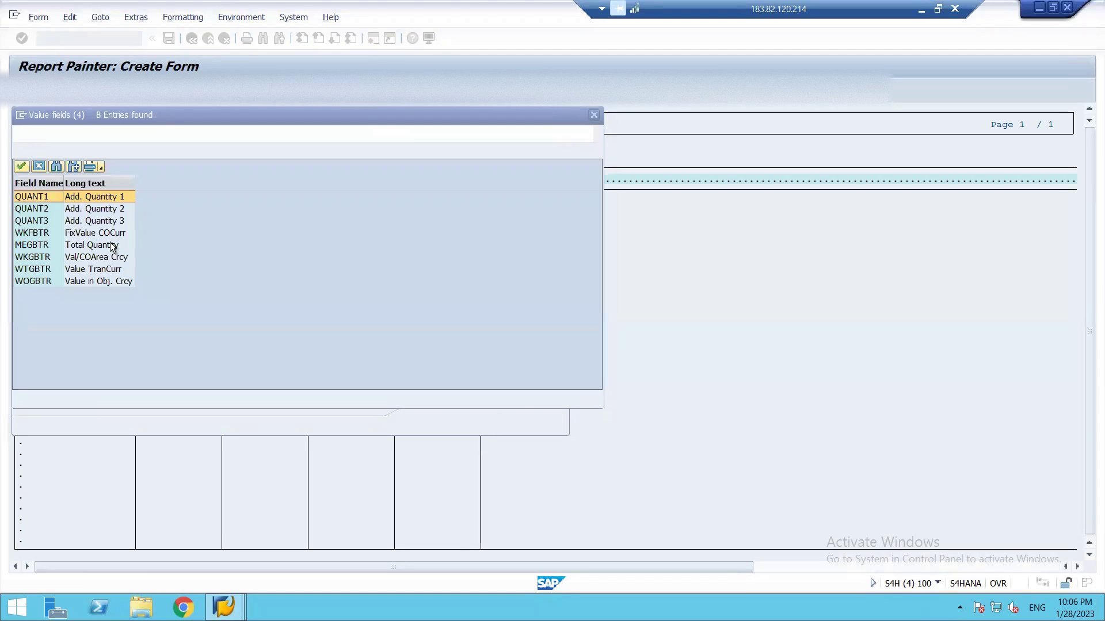
double_click(81, 257)
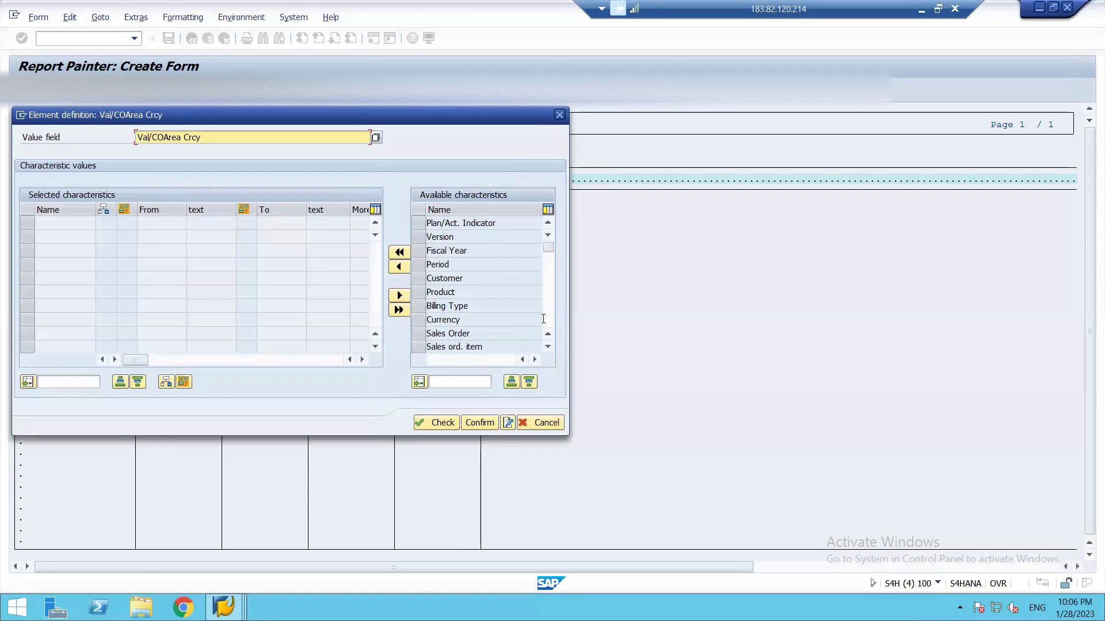
Restrict Row 1 to Cost Element 104, found in chart of accounts BRIR
click(547, 319)
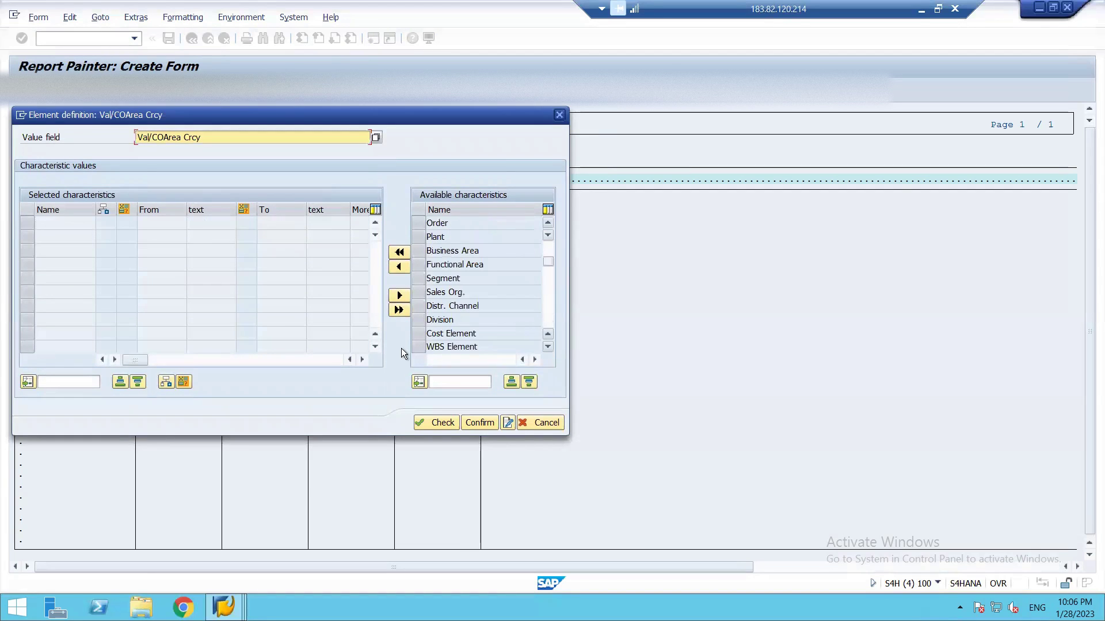
click(420, 333)
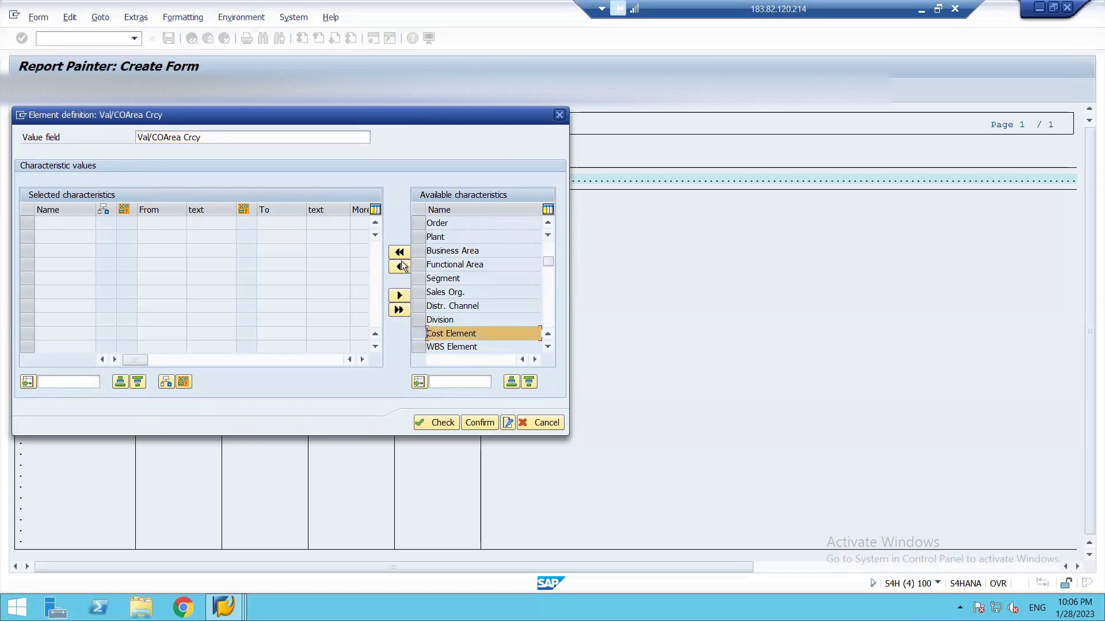
click(401, 267)
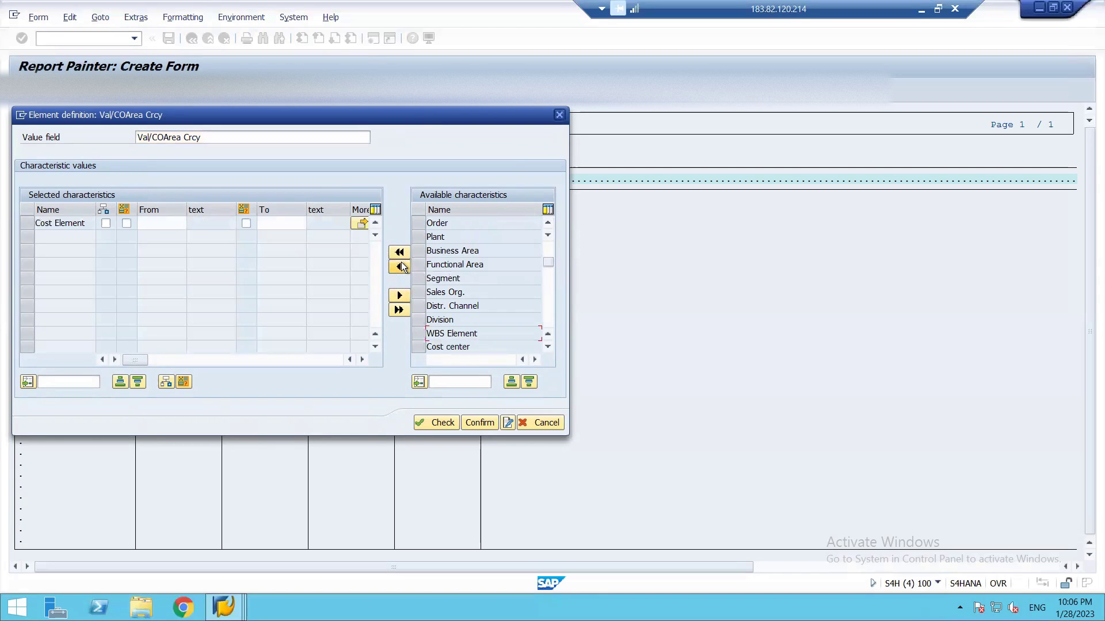
click(148, 223)
click(192, 223)
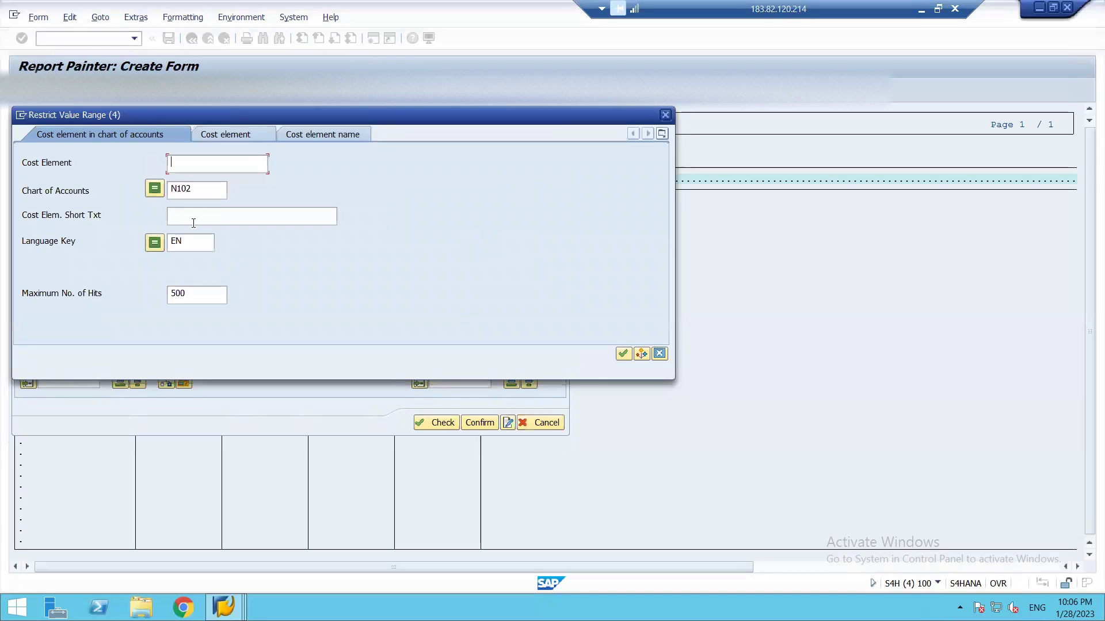
click(207, 194)
key(BackSpace)
key(BackSpace)
key(BackSpace)
key(BackSpace)
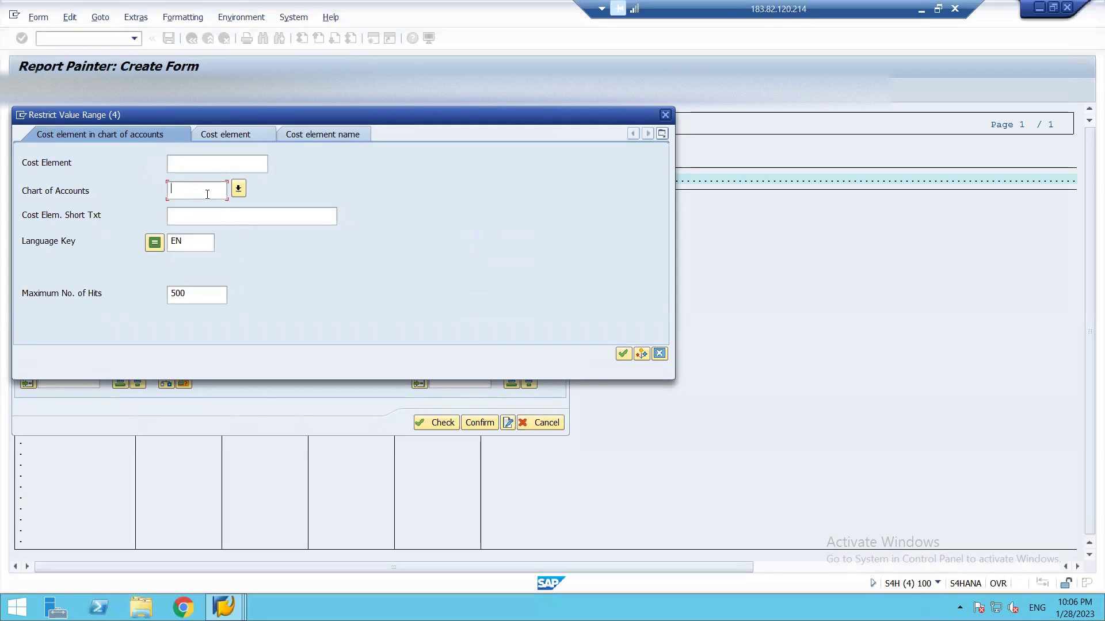
text(BRIR)
key(Return)
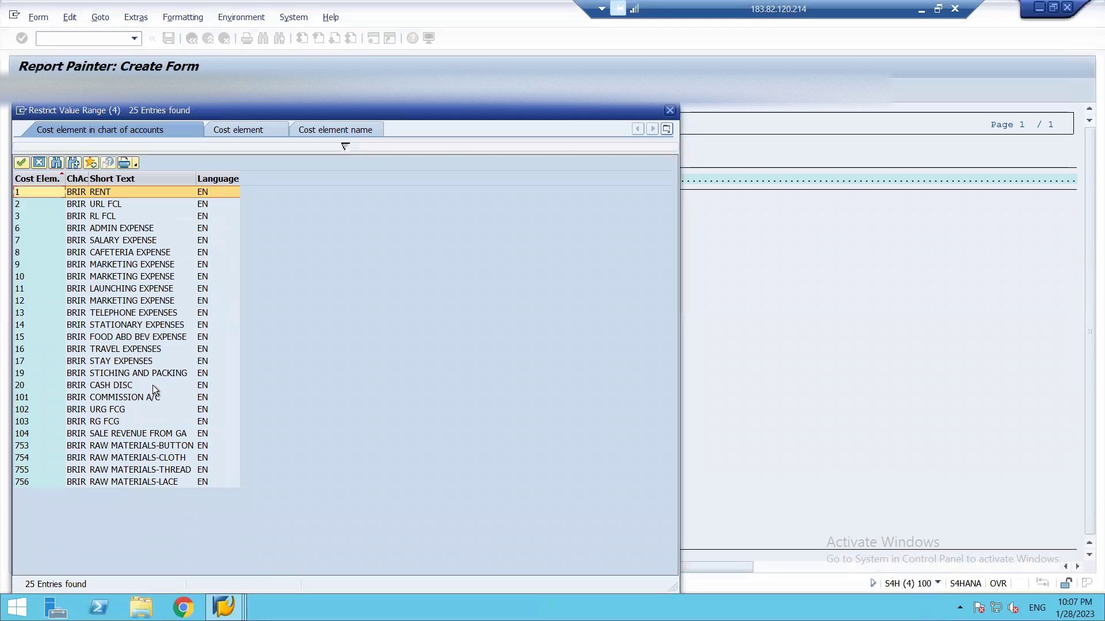
double_click(118, 433)
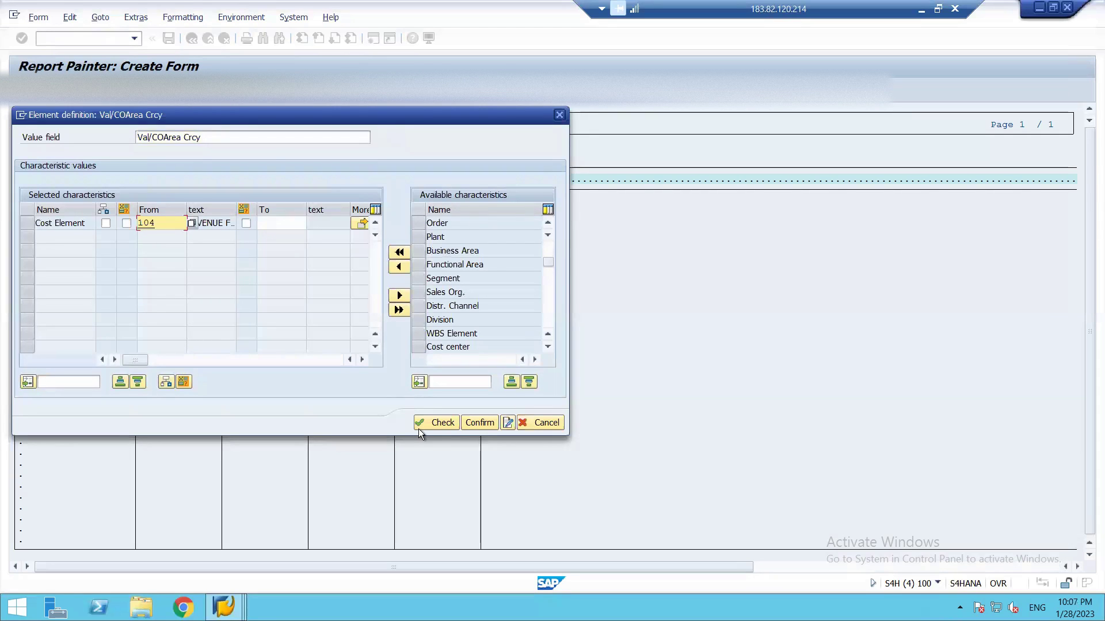
Confirm the Row 1 element and relabel its lead-column text REVENUES
click(470, 427)
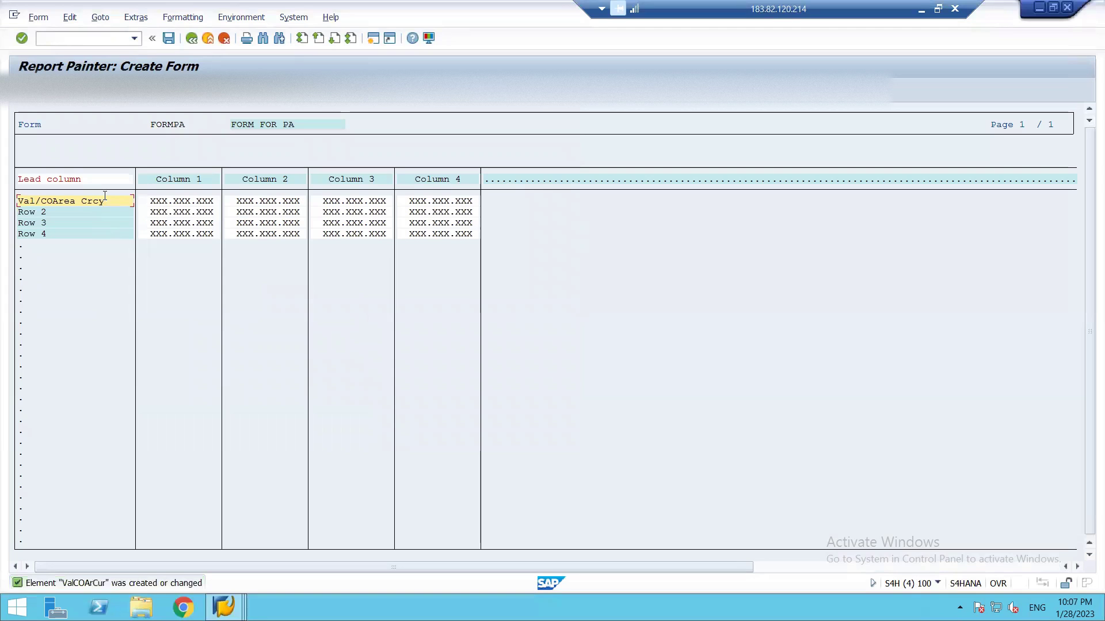
key(BackSpace)
key(BackSpace)
key(BackSpace)
key(BackSpace)
key(BackSpace)
key(BackSpace)
key(BackSpace)
key(BackSpace)
key(BackSpace)
key(BackSpace)
key(BackSpace)
key(BackSpace)
key(BackSpace)
key(BackSpace)
key(BackSpace)
text(REVENUES)
click(78, 213)
Define Row 2 as a value field with characteristics and start browsing the Available characteristics list
double_click(57, 210)
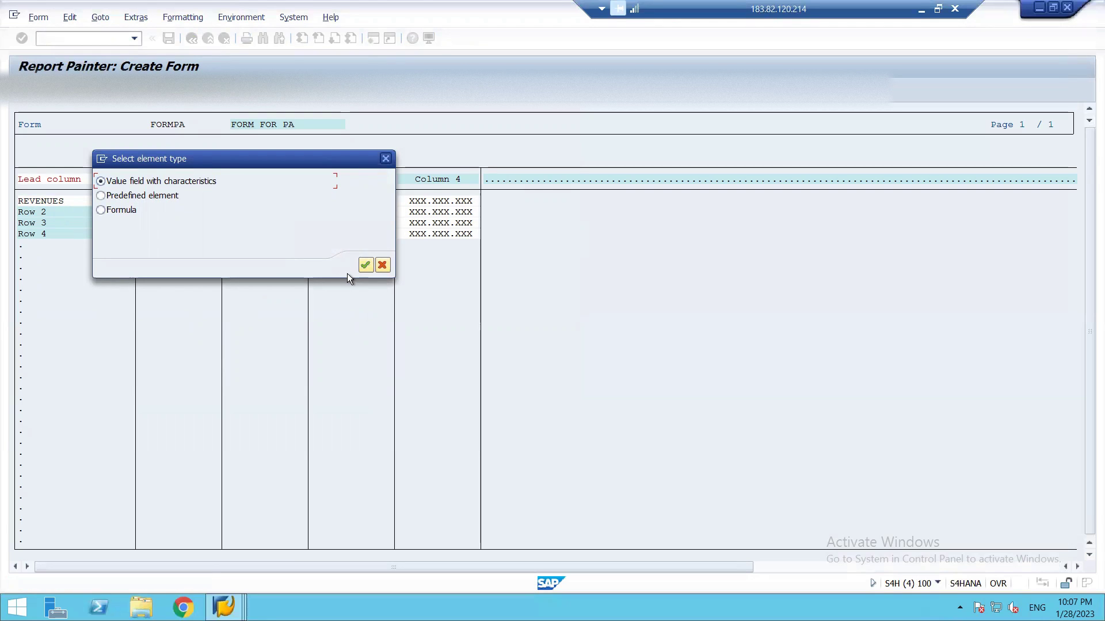
click(365, 265)
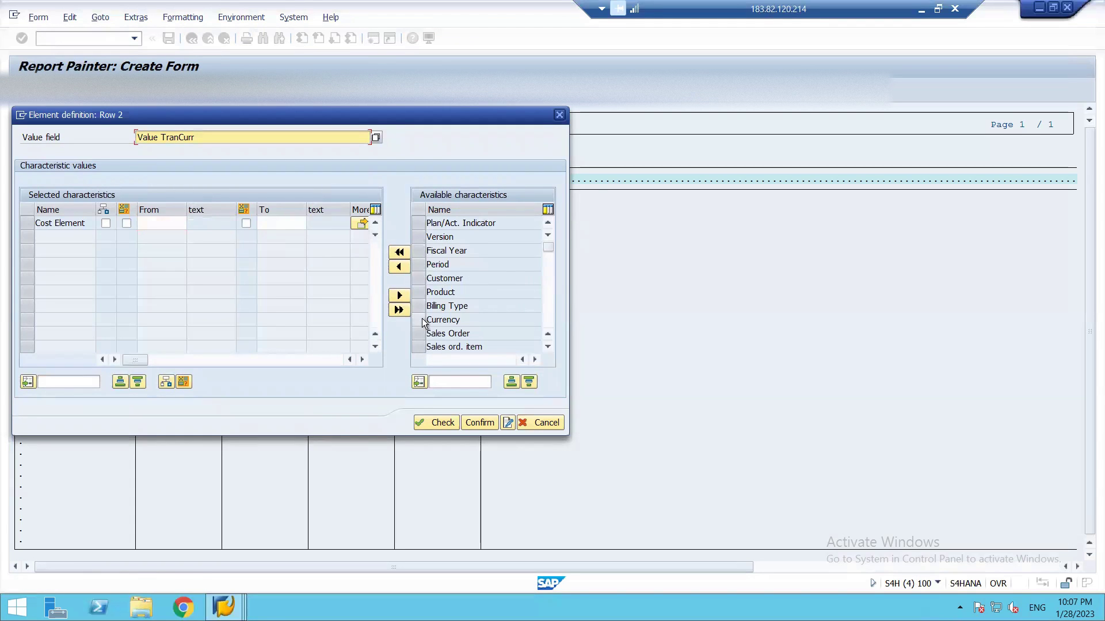
double_click(547, 347)
click(548, 347)
click(548, 347)
click(548, 347)
double_click(547, 347)
click(547, 347)
click(547, 347)
click(548, 347)
click(547, 346)
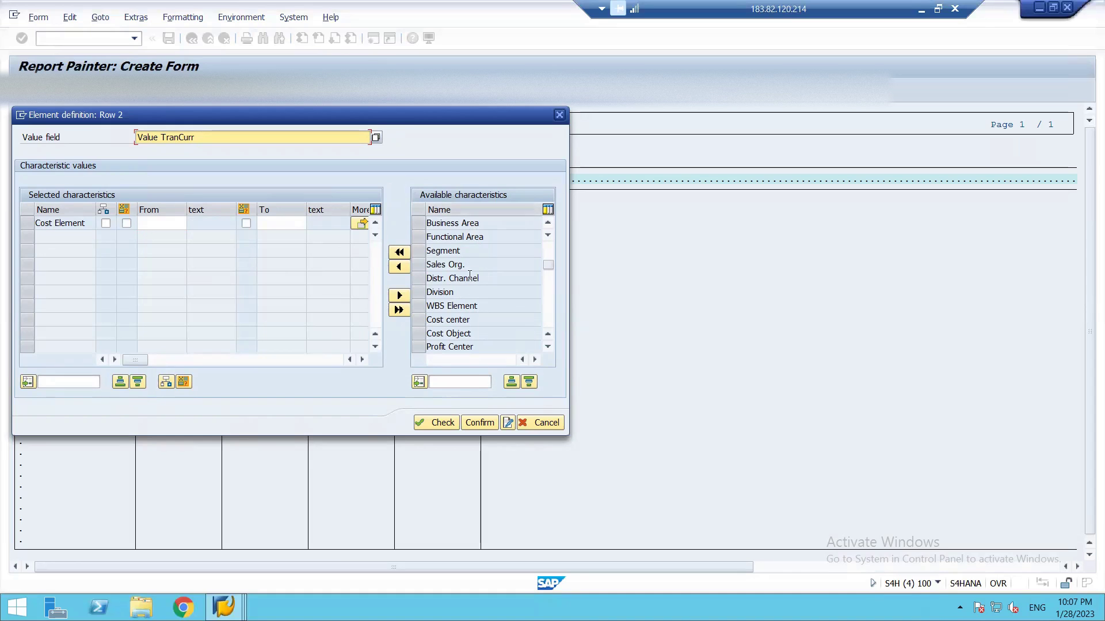
Scroll through the available characteristics so Cost Element is included in Row 2's definition
click(550, 351)
click(550, 351)
click(550, 351)
click(550, 351)
click(550, 351)
click(547, 349)
click(547, 348)
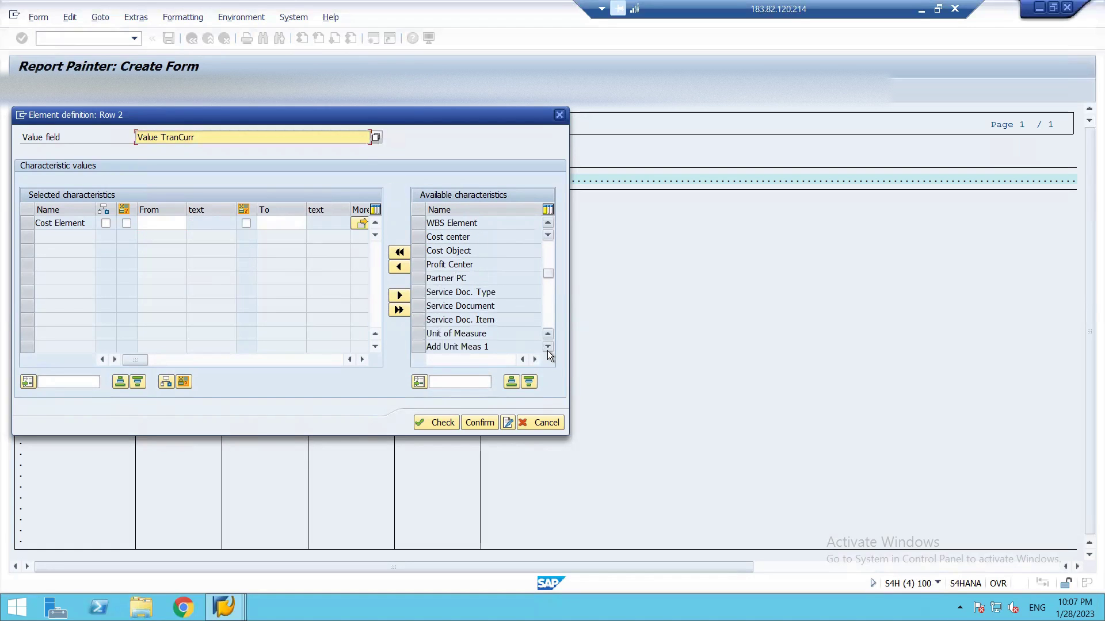
click(547, 350)
click(547, 350)
click(548, 349)
click(547, 349)
click(547, 350)
click(547, 250)
click(546, 250)
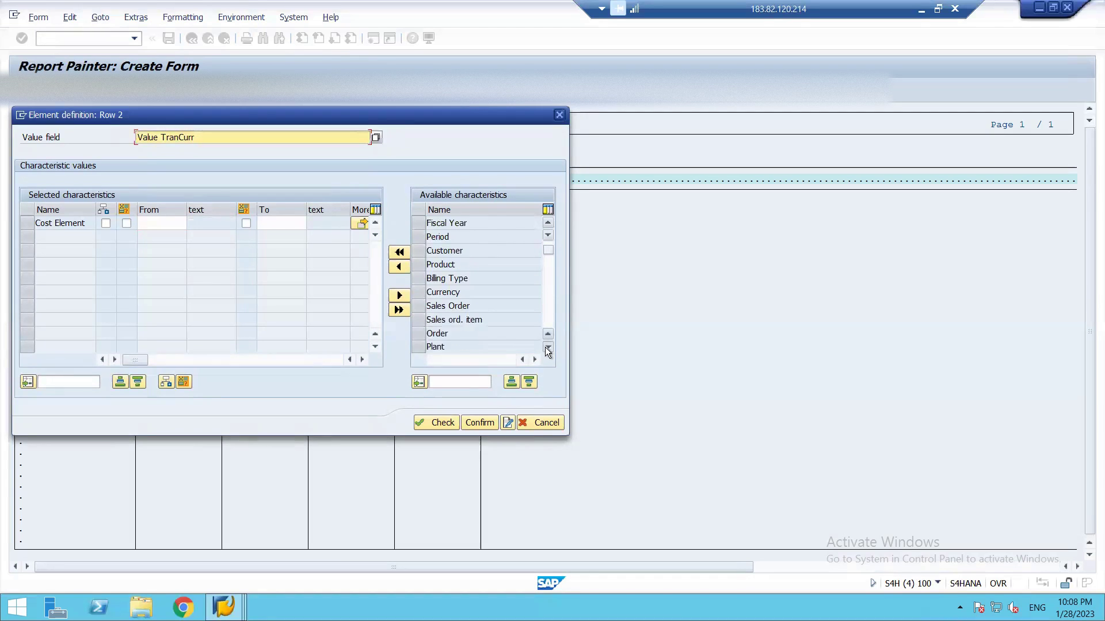
click(547, 348)
click(547, 348)
click(547, 348)
click(547, 348)
click(547, 347)
click(547, 348)
click(547, 348)
click(547, 347)
click(547, 348)
click(547, 348)
click(548, 348)
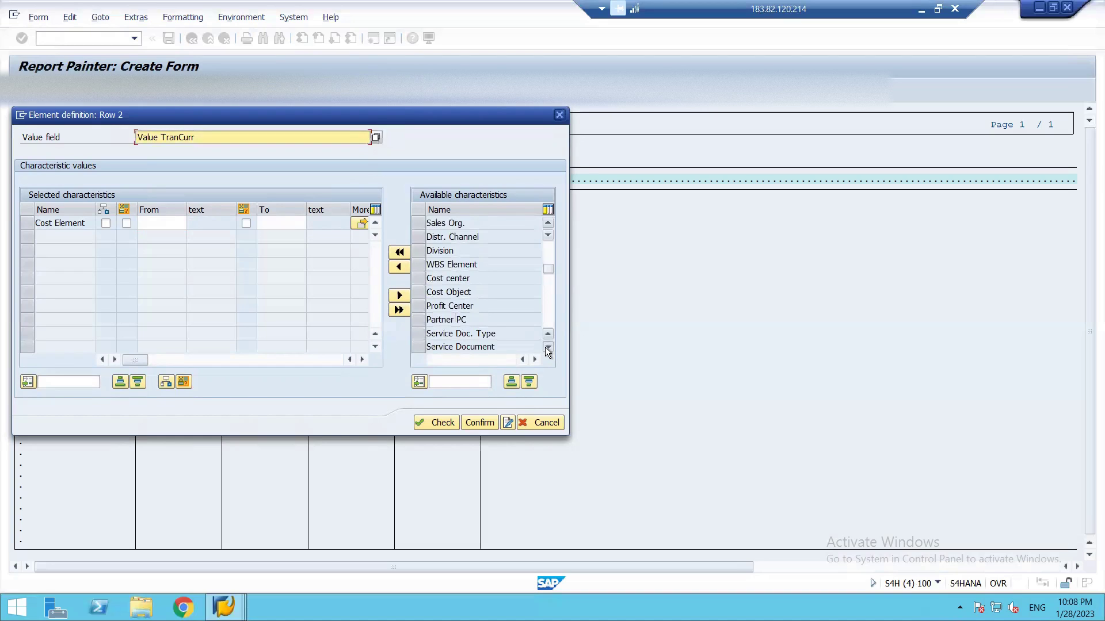
click(548, 348)
click(547, 348)
click(547, 347)
click(548, 348)
click(547, 348)
click(547, 348)
click(548, 348)
click(547, 348)
click(547, 347)
click(547, 347)
click(547, 348)
click(547, 347)
click(548, 348)
click(547, 348)
click(548, 348)
click(547, 347)
click(548, 348)
click(547, 347)
click(547, 348)
click(548, 348)
click(547, 348)
click(547, 347)
click(547, 347)
click(547, 348)
click(547, 348)
click(547, 347)
click(547, 348)
click(548, 348)
click(547, 347)
click(547, 347)
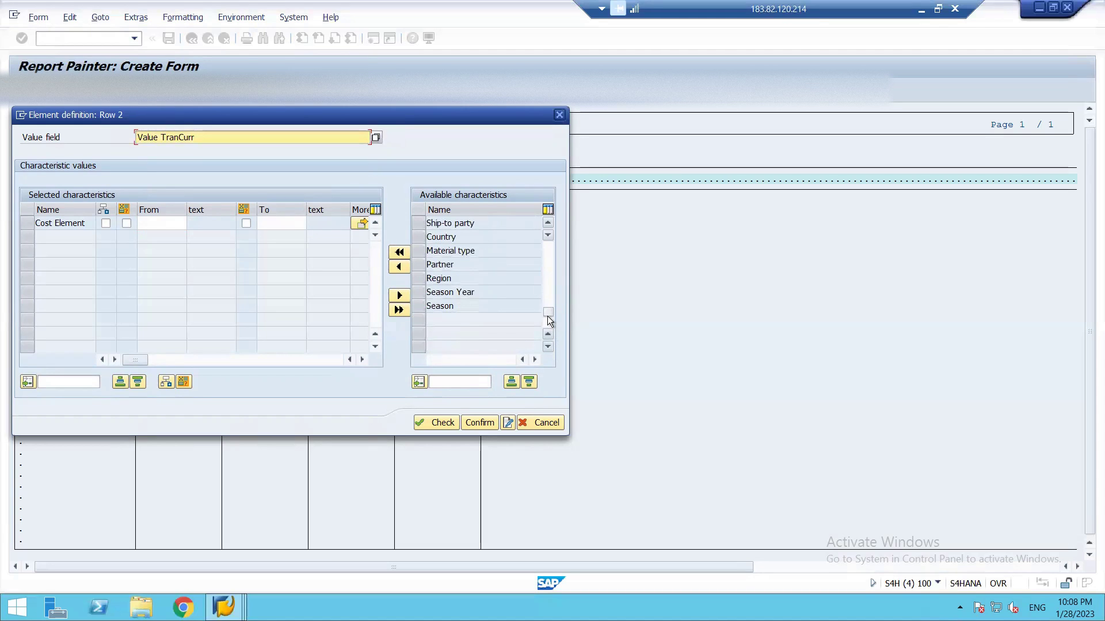
drag(547, 316, 548, 233)
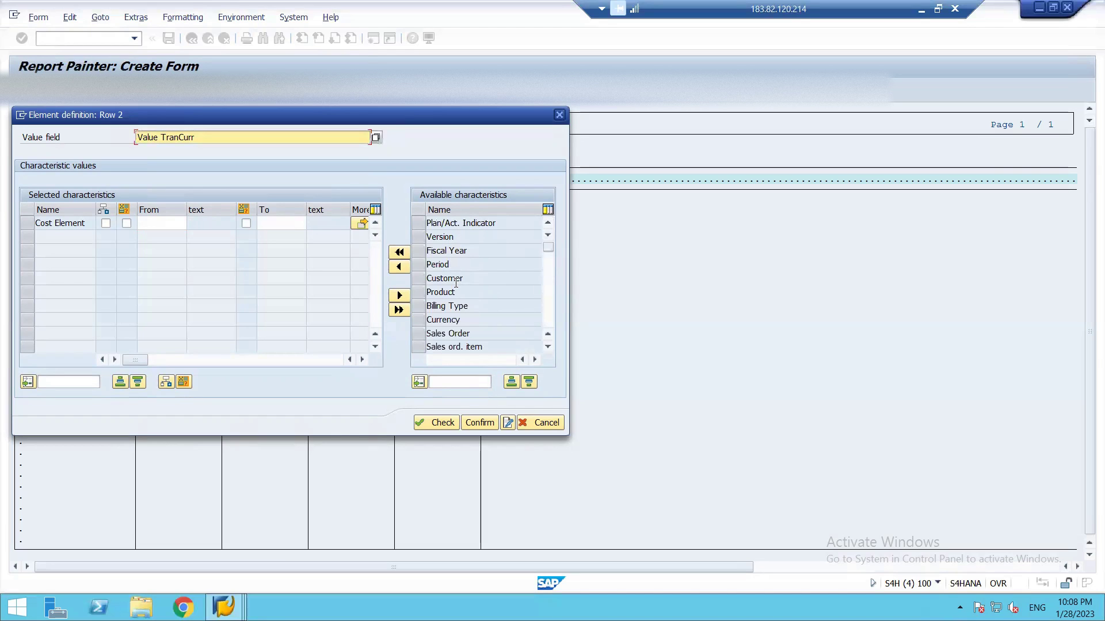
click(547, 348)
click(547, 347)
click(547, 348)
click(548, 347)
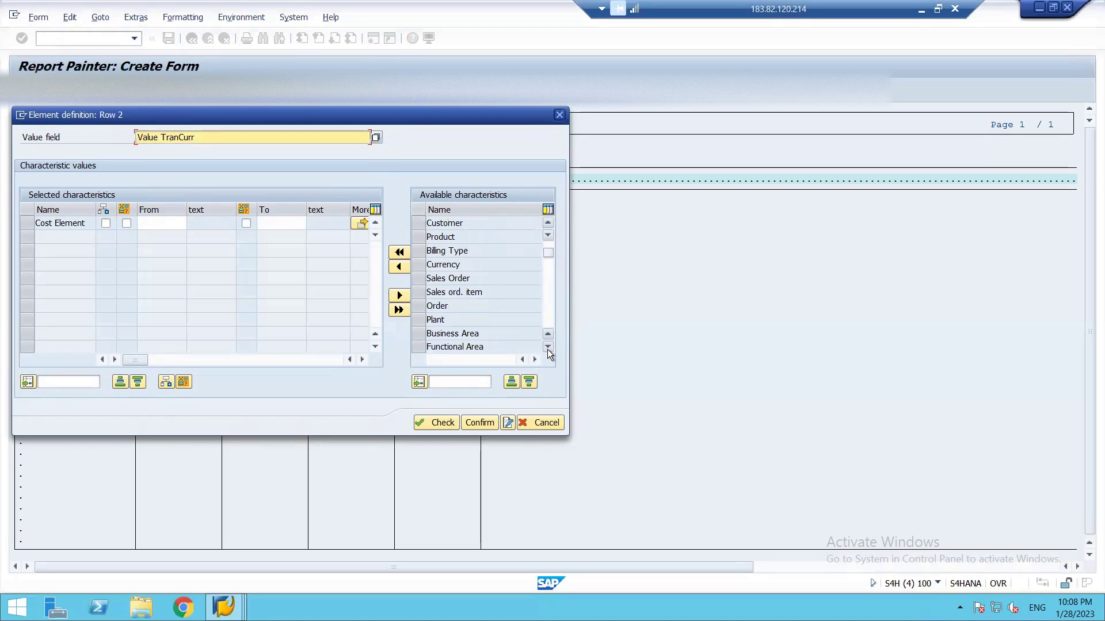
click(547, 347)
click(547, 347)
Set Row 2's value field to Val/COArea Crcy, enter cost element 1, and confirm
click(374, 137)
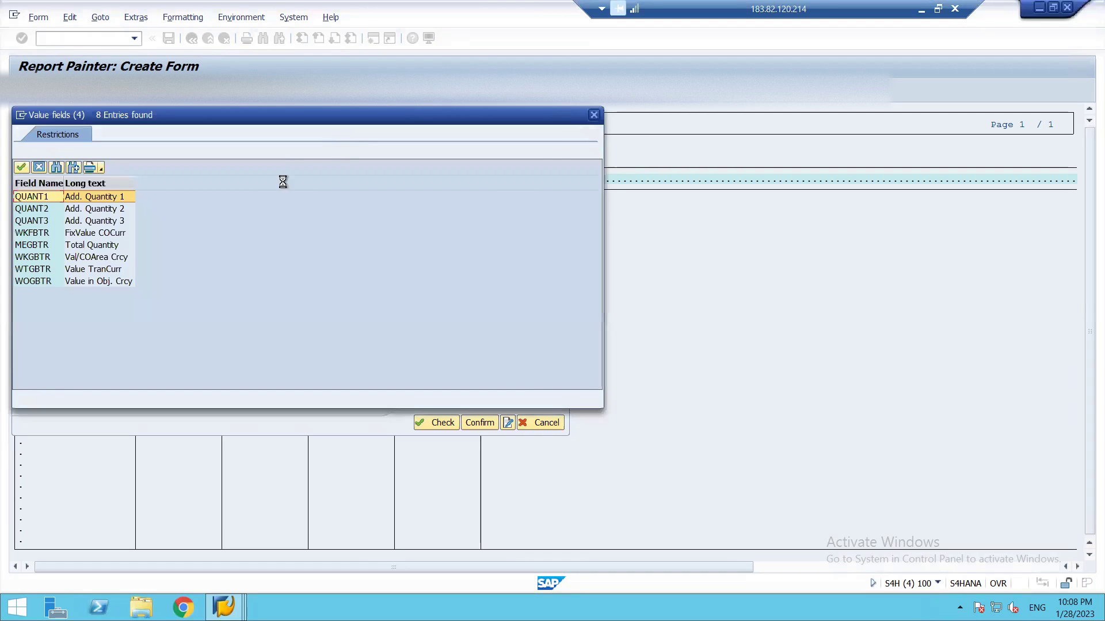
double_click(109, 257)
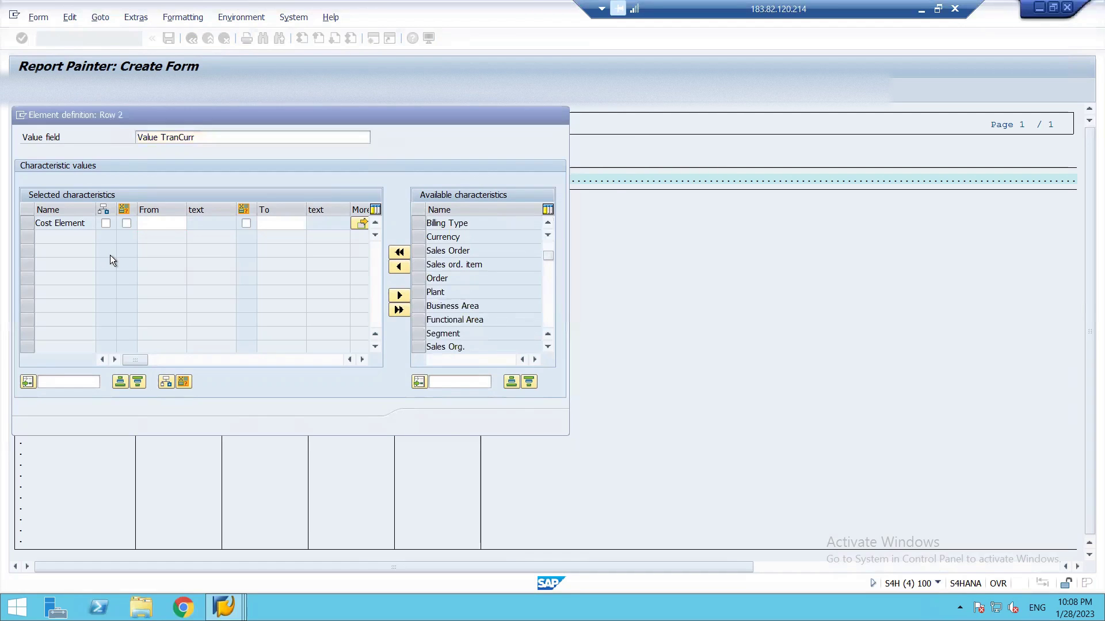
click(154, 223)
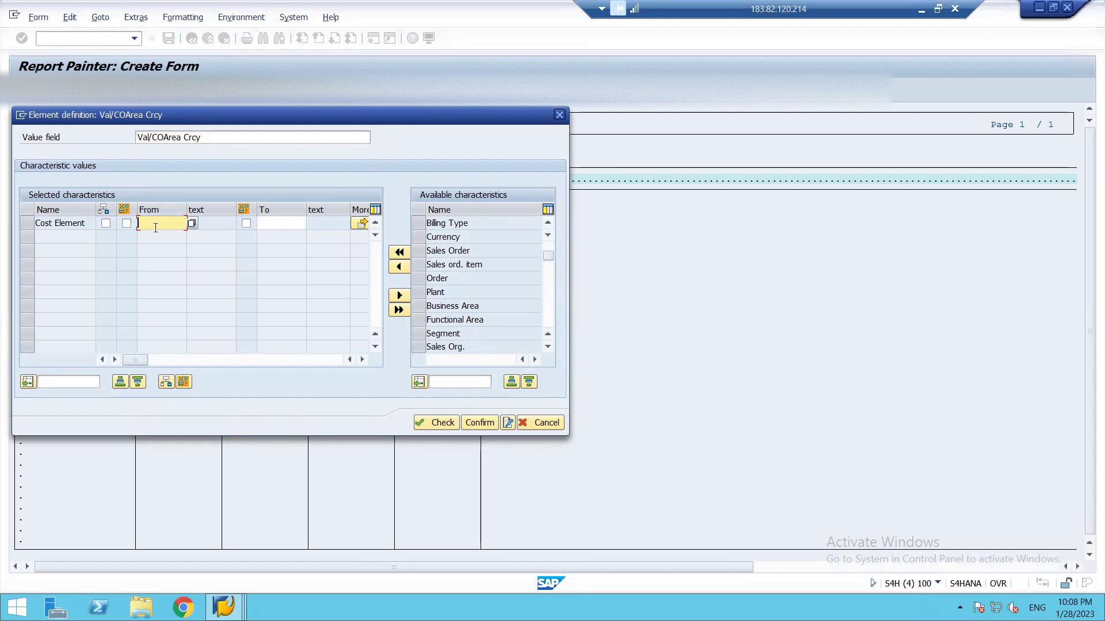
click(192, 223)
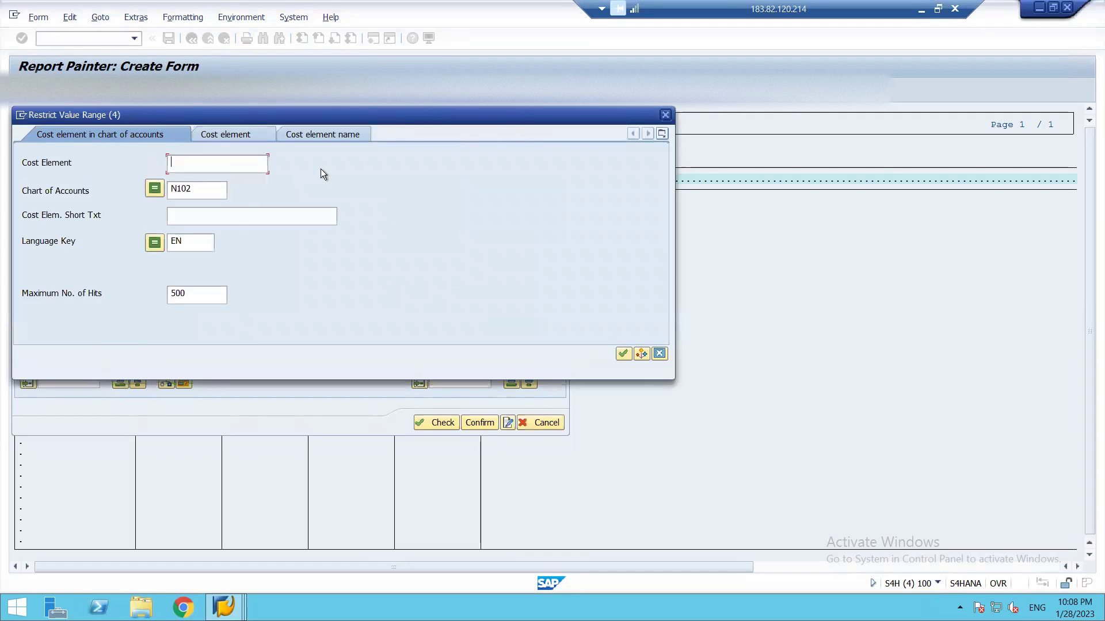
key(Escape)
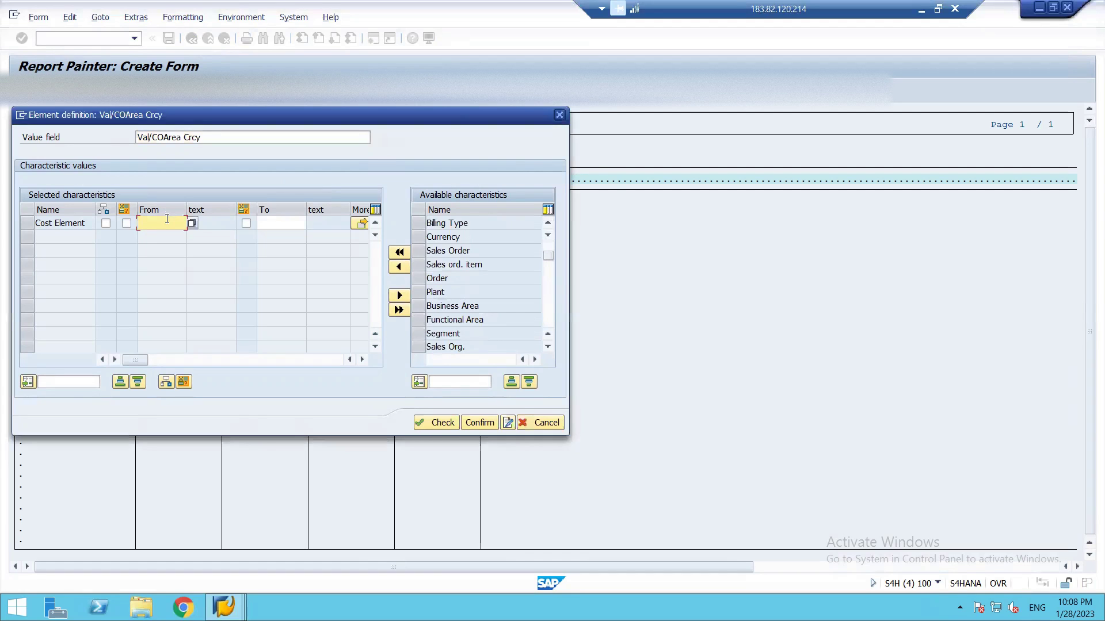
text(1)
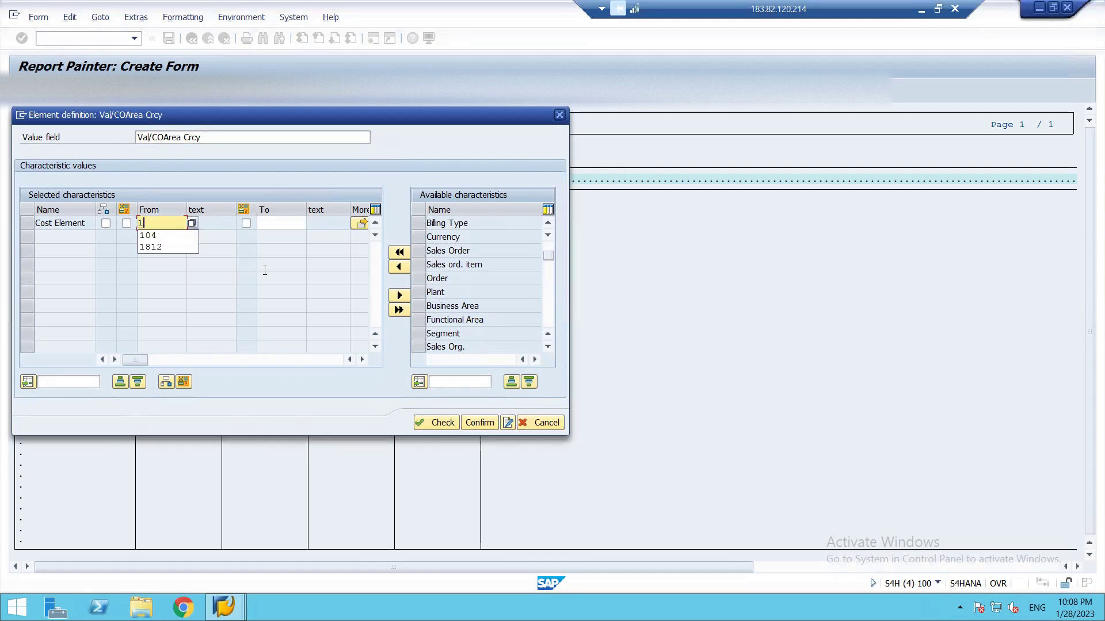
click(484, 423)
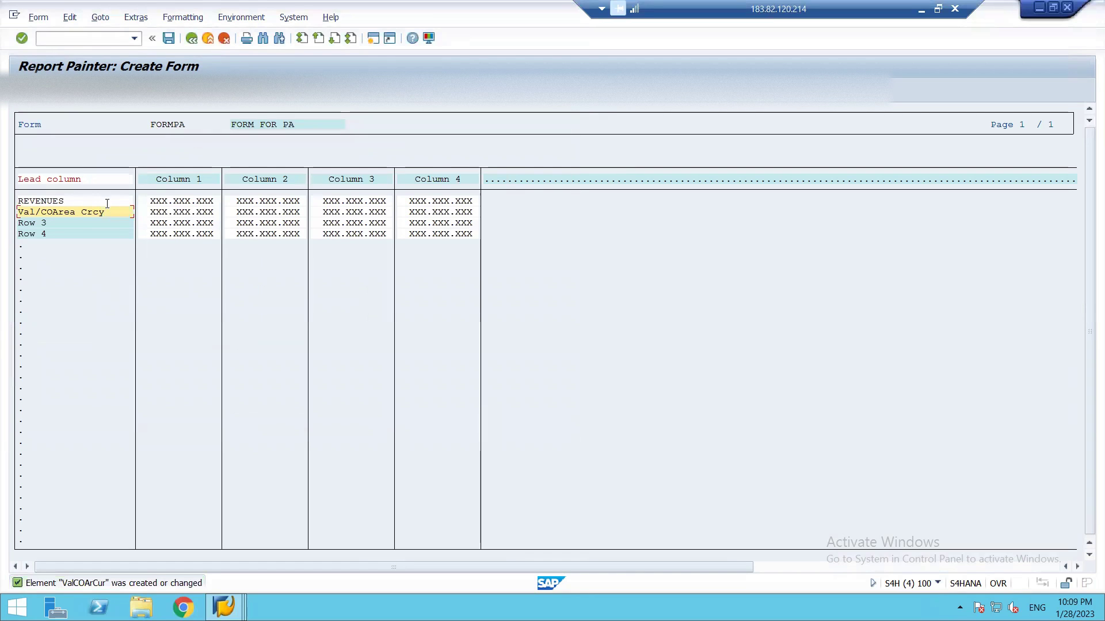
Relabel Row 2 PURCHASES and retitle the lead column header MARGIN ANALYSIS
key(BackSpace)
key(BackSpace)
key(BackSpace)
key(BackSpace)
key(BackSpace)
key(BackSpace)
key(BackSpace)
key(BackSpace)
key(BackSpace)
key(BackSpace)
key(BackSpace)
key(BackSpace)
key(BackSpace)
key(BackSpace)
key(BackSpace)
text(PURCHASE S)
click(89, 181)
key(BackSpace)
key(BackSpace)
key(BackSpace)
key(BackSpace)
key(BackSpace)
key(BackSpace)
key(BackSpace)
key(BackSpace)
key(BackSpace)
key(BackSpace)
key(BackSpace)
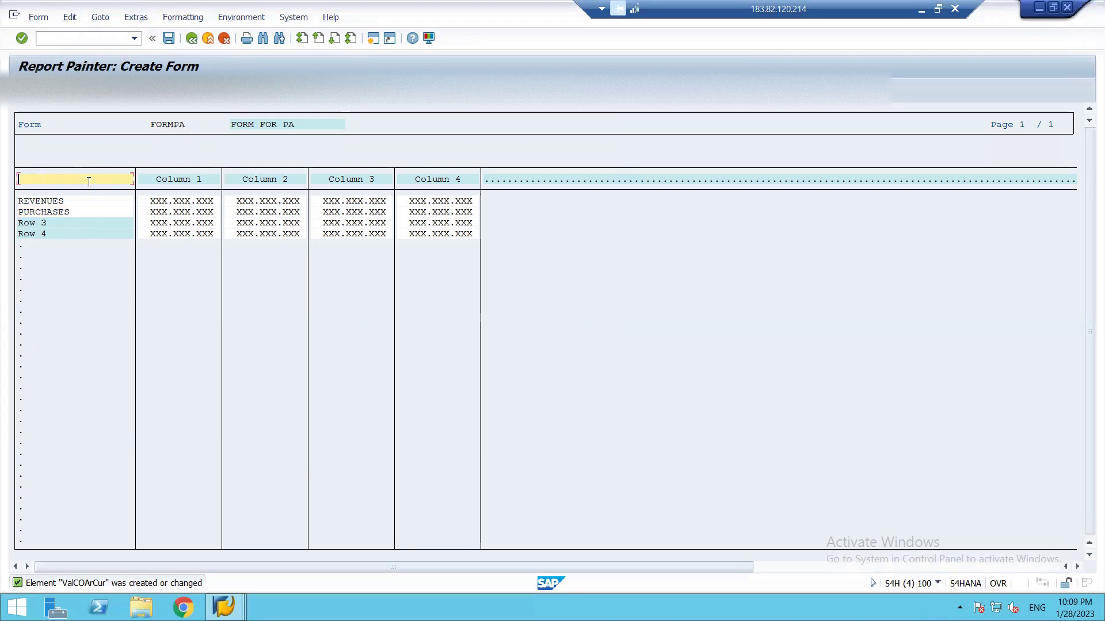
text(MARGIN ANALYSIS)
Make Row 3 a formula element and build the formula Y001 + Y002
click(64, 222)
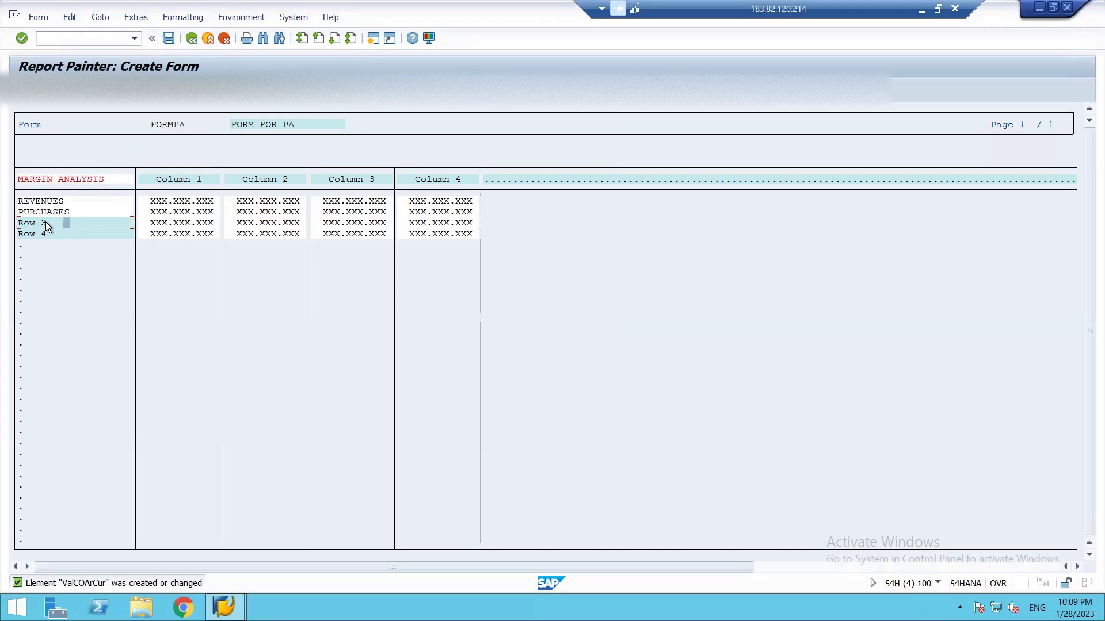
double_click(44, 222)
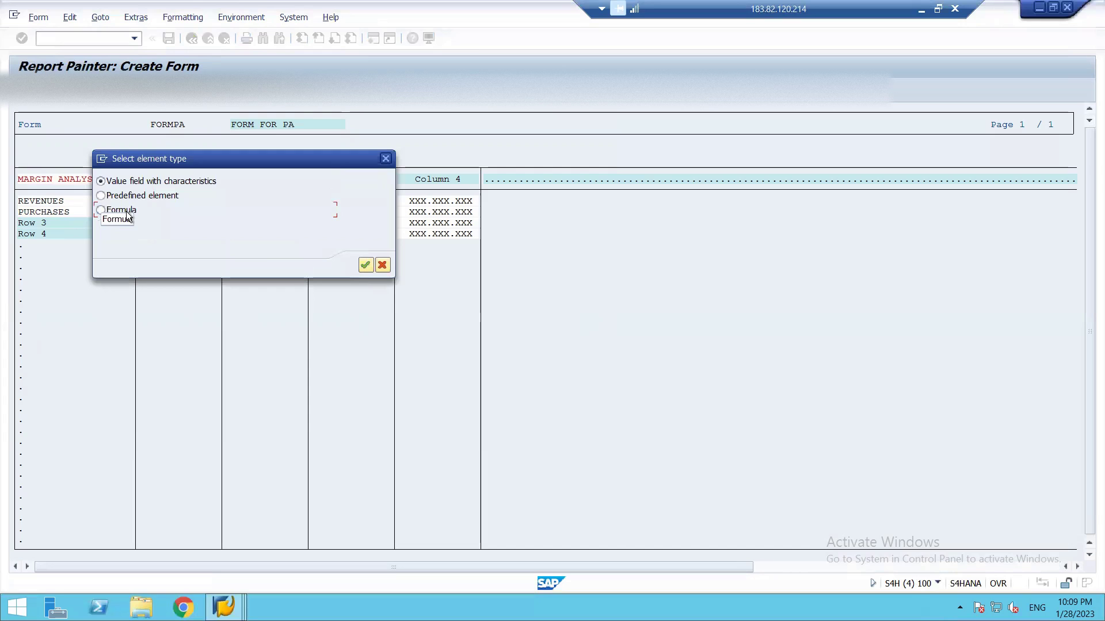
click(368, 262)
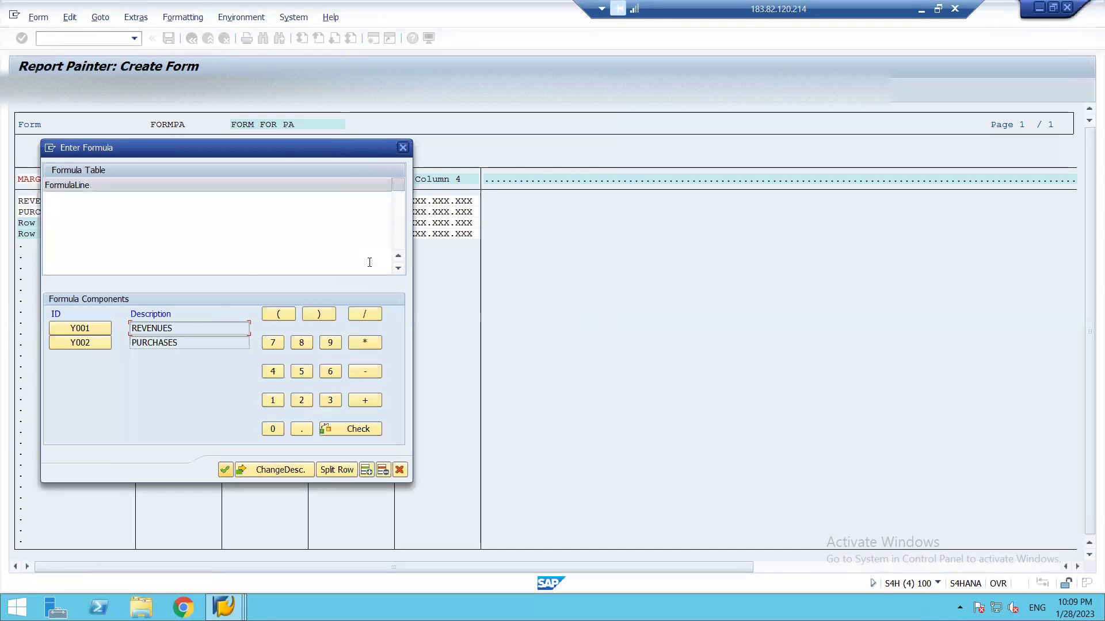
click(87, 325)
click(357, 400)
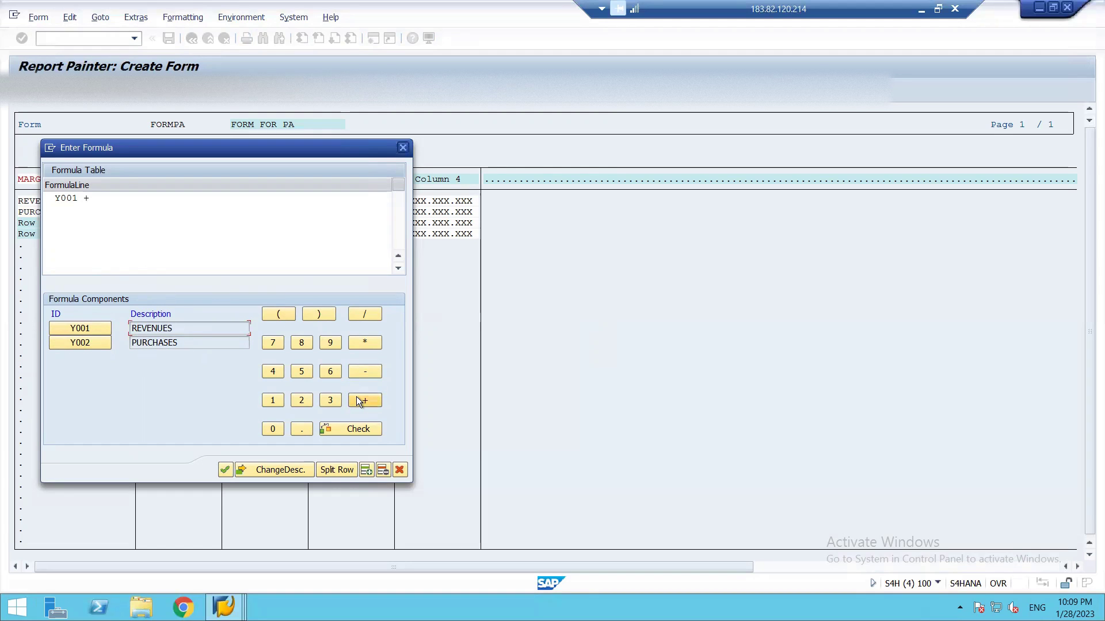
click(92, 338)
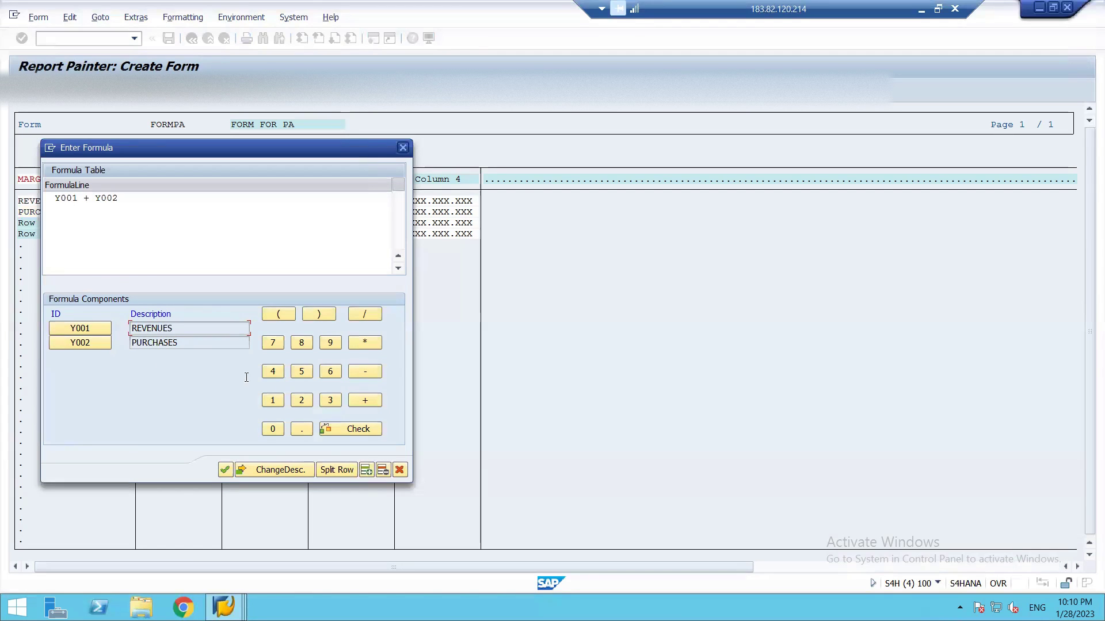
Accept the formula and give Row 3 short text CONTRI and medium and long text CONTRIBUTION
click(224, 471)
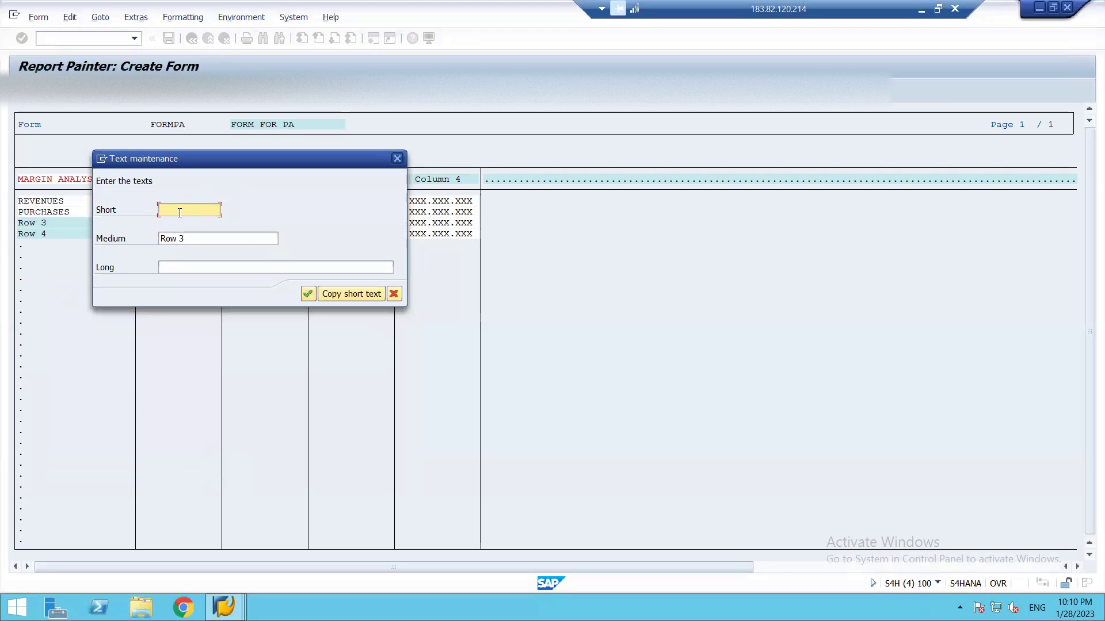
text(CONTRIBUTI)
key(BackSpace)
key(BackSpace)
key(BackSpace)
key(BackSpace)
click(190, 238)
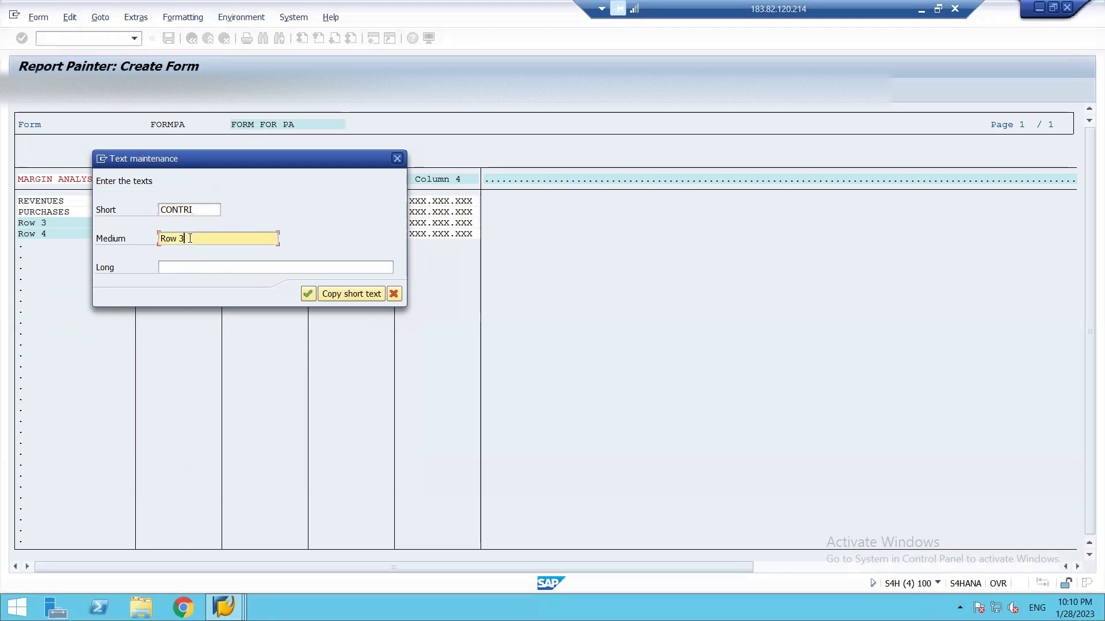
key(BackSpace)
key(BackSpace)
key(BackSpace)
key(BackSpace)
key(BackSpace)
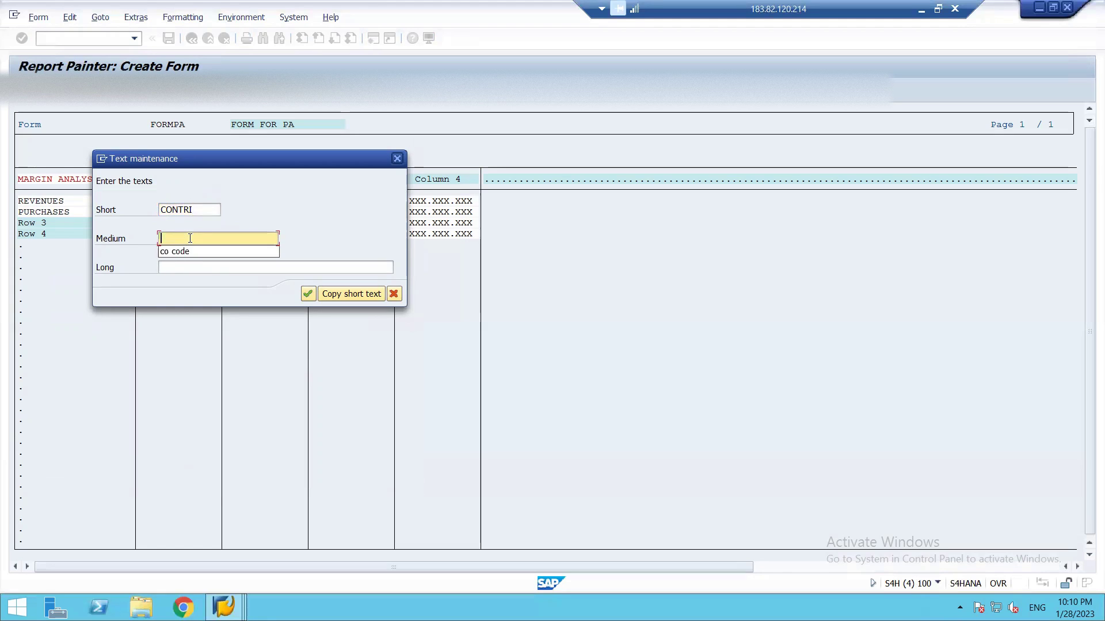
text(CONT)
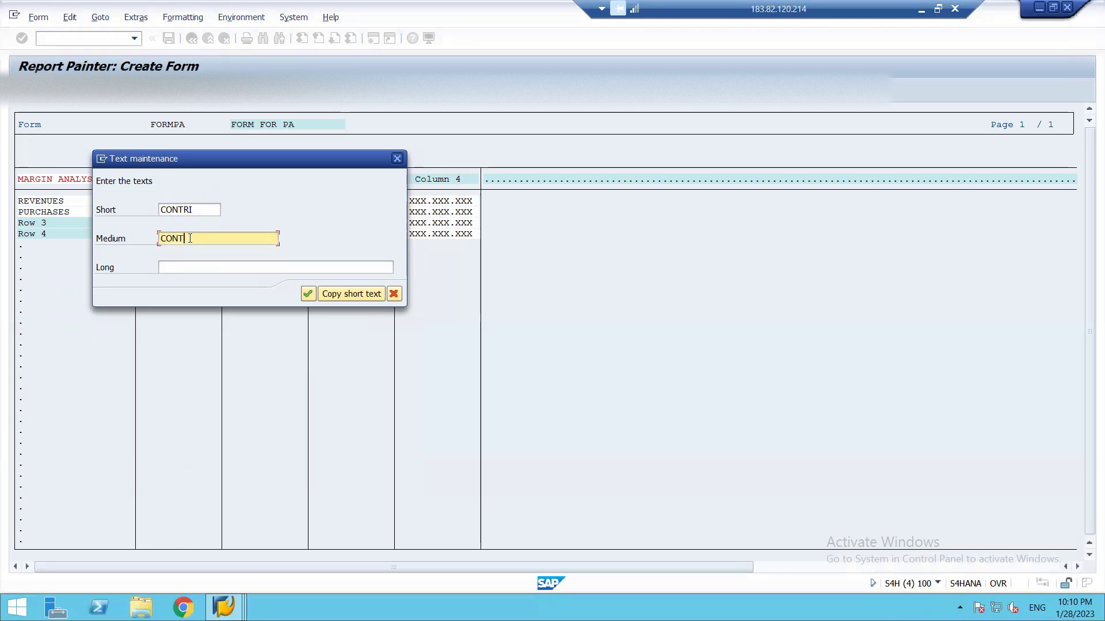
text(RIBUTION)
click(192, 267)
text(CO)
key(BackSpace)
text(ONTRIBU)
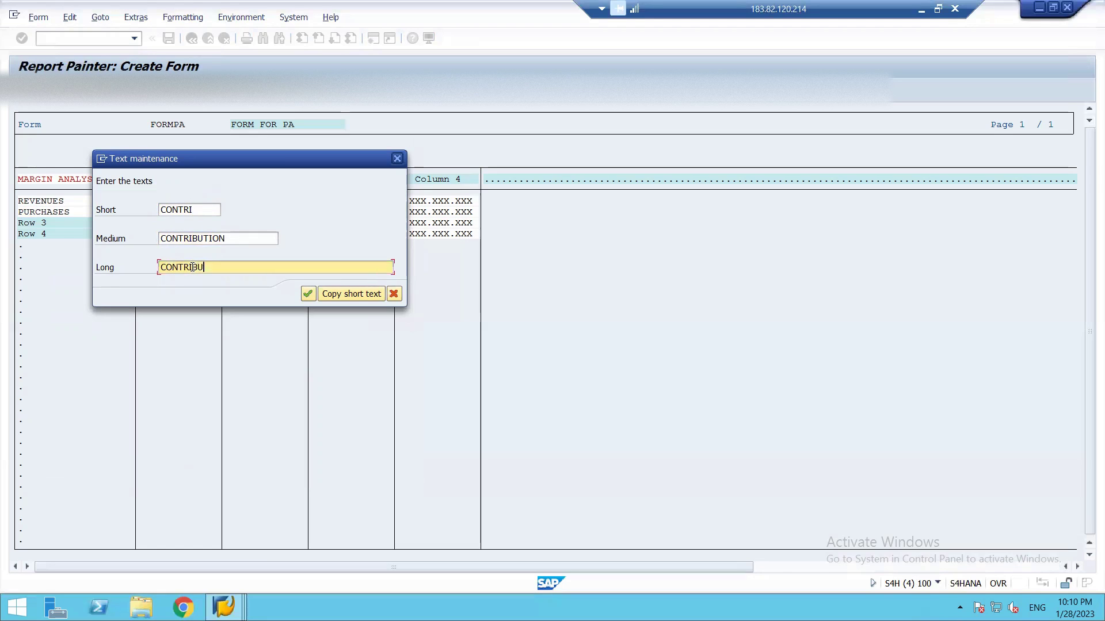
text(TION)
click(307, 294)
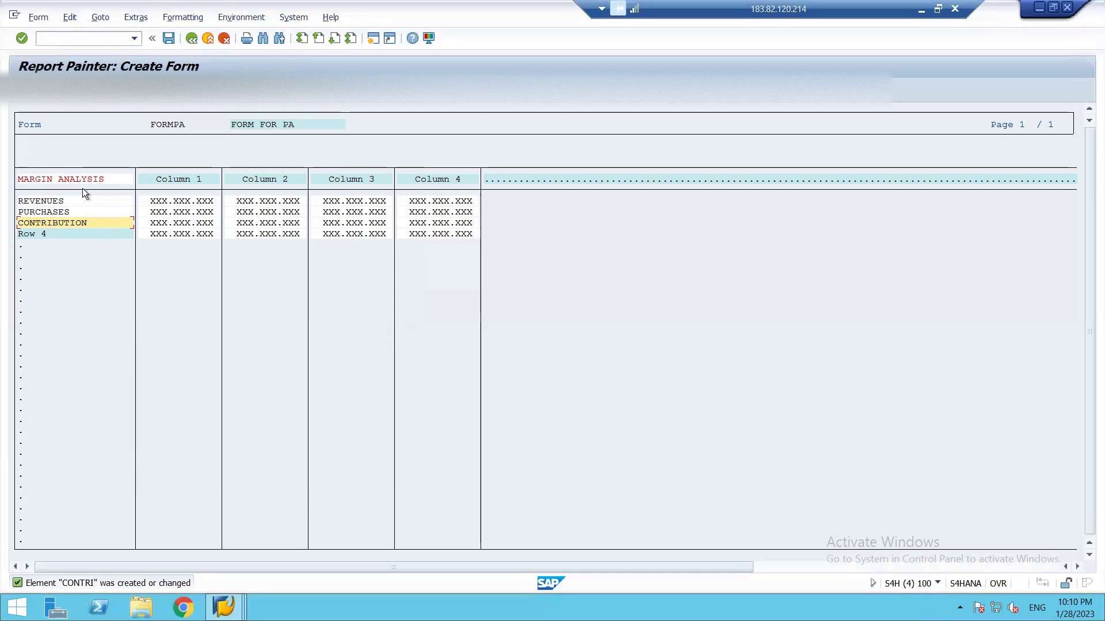
Define Column 1 as a characteristics element with Plan/Act. Indicator 0 (actual data)
click(199, 181)
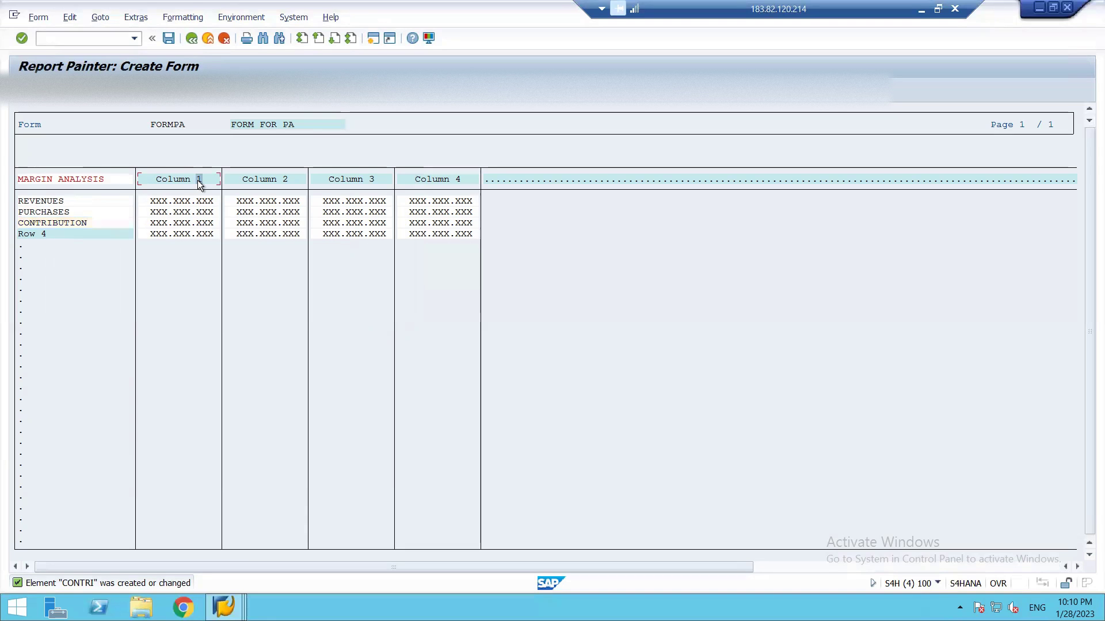
double_click(198, 181)
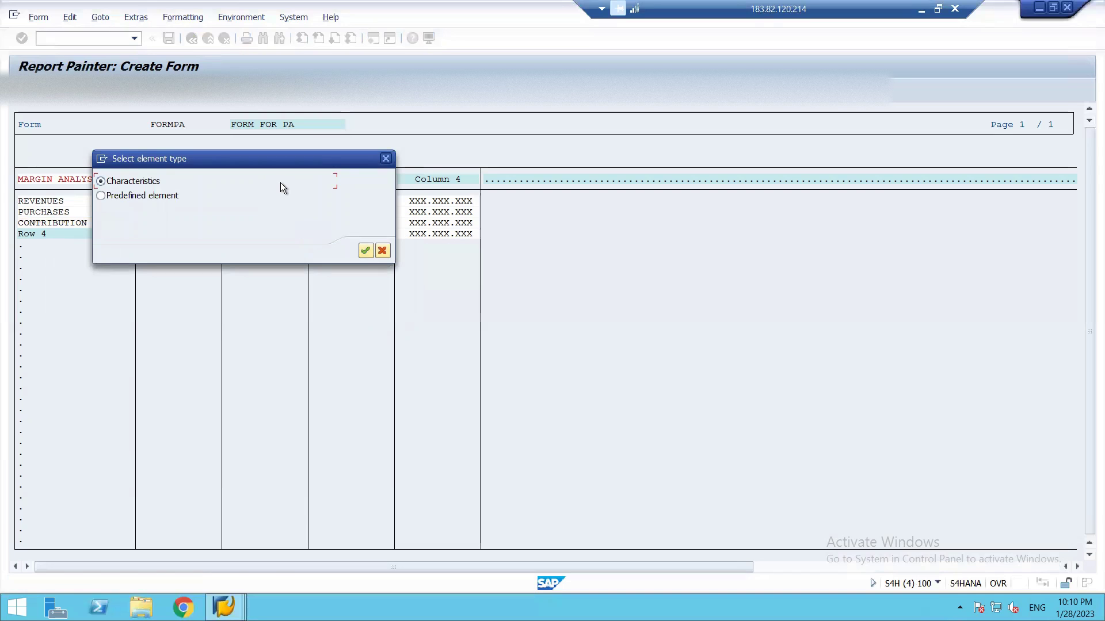
click(364, 252)
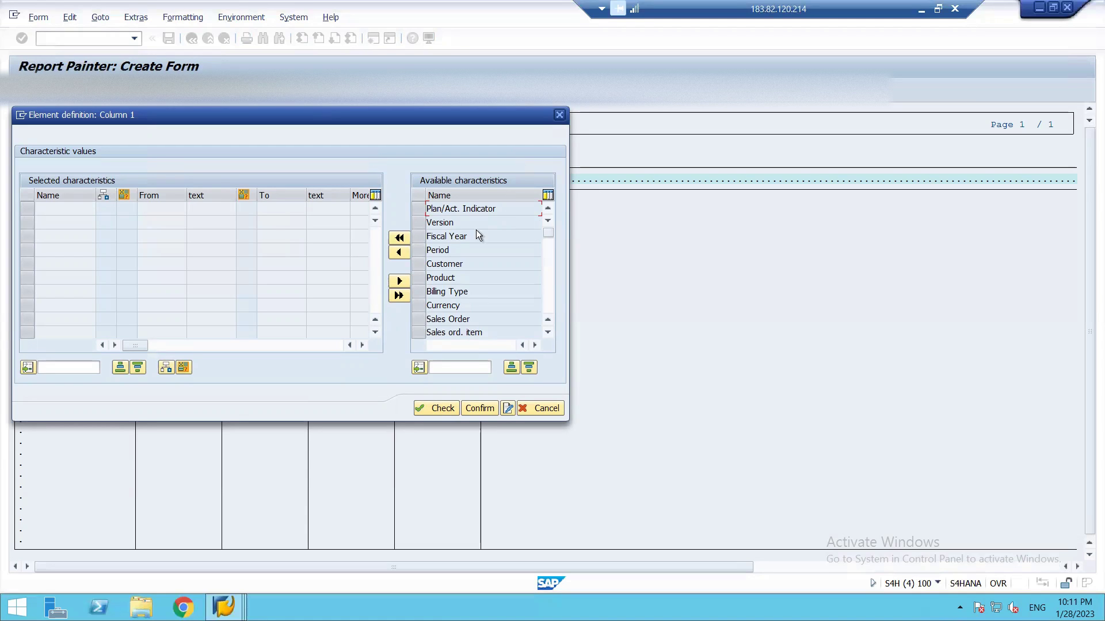
click(415, 209)
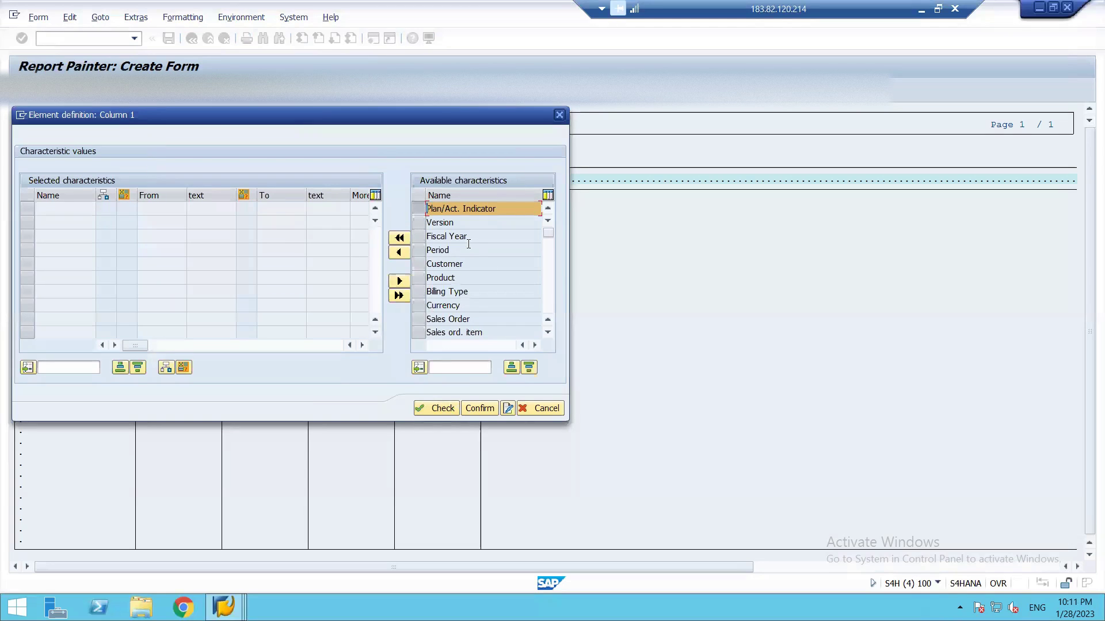
click(402, 256)
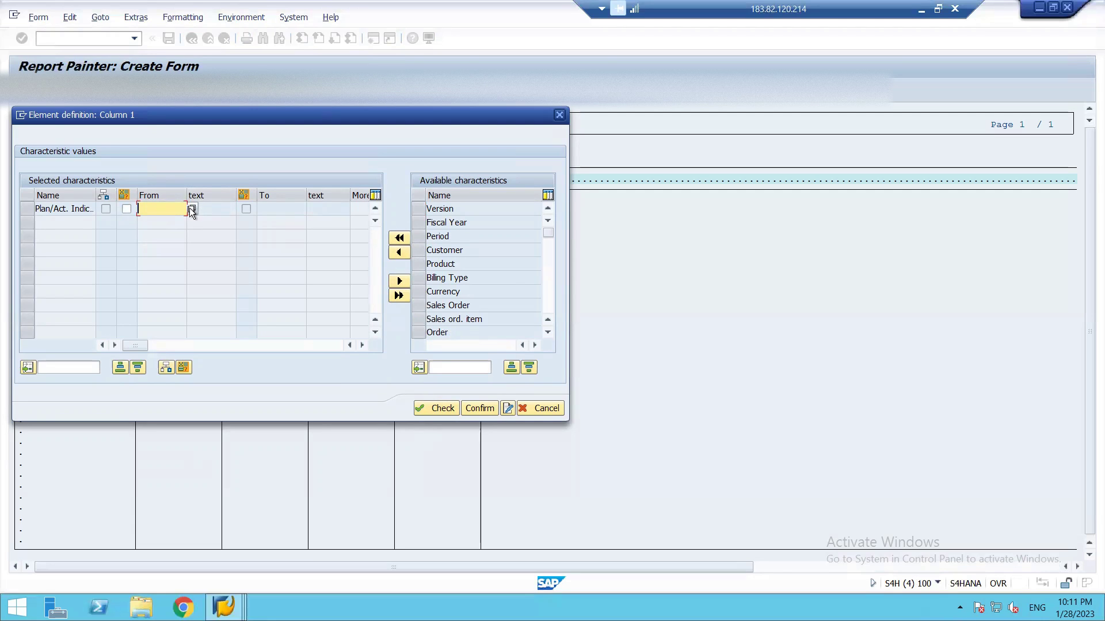
click(190, 209)
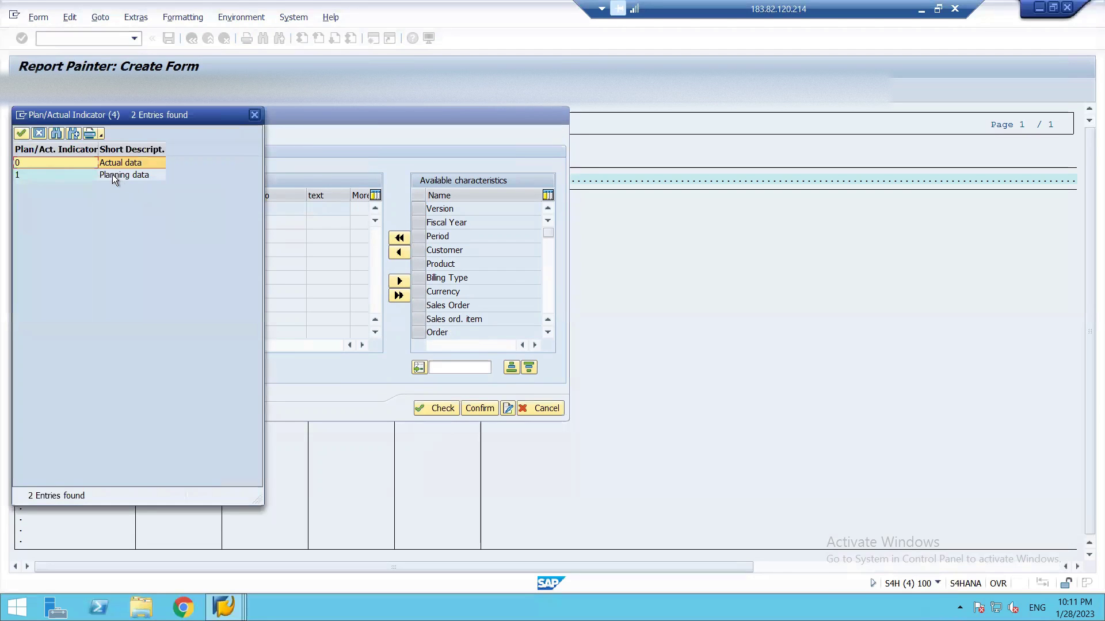
double_click(114, 165)
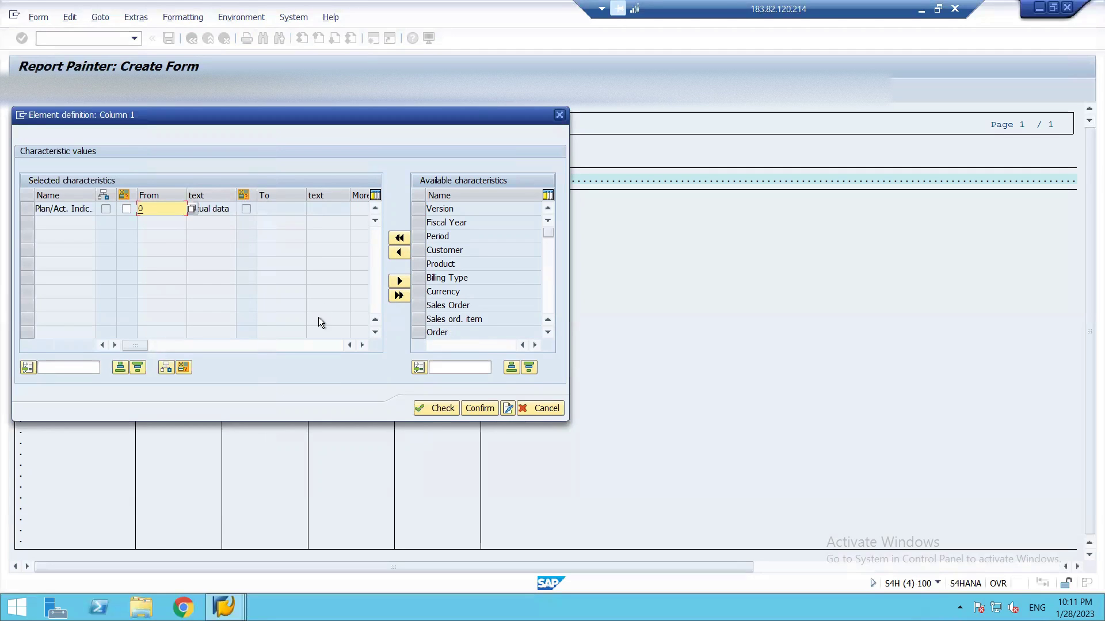
click(471, 412)
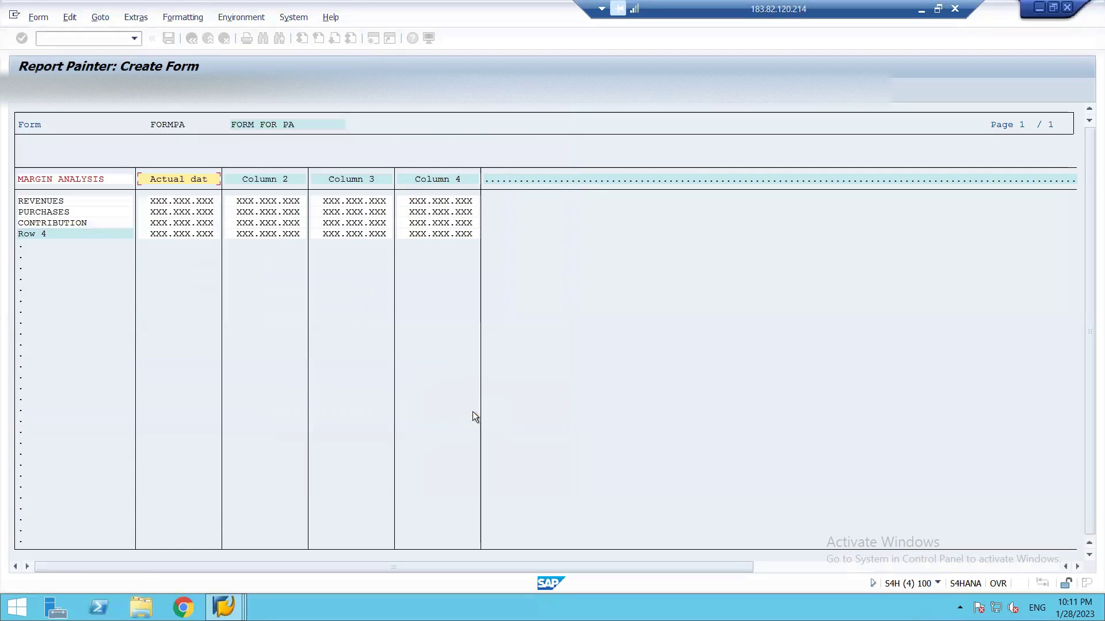
Define Column 2 as a characteristics element with Plan/Act. Indicator 1 (planning data)
double_click(259, 183)
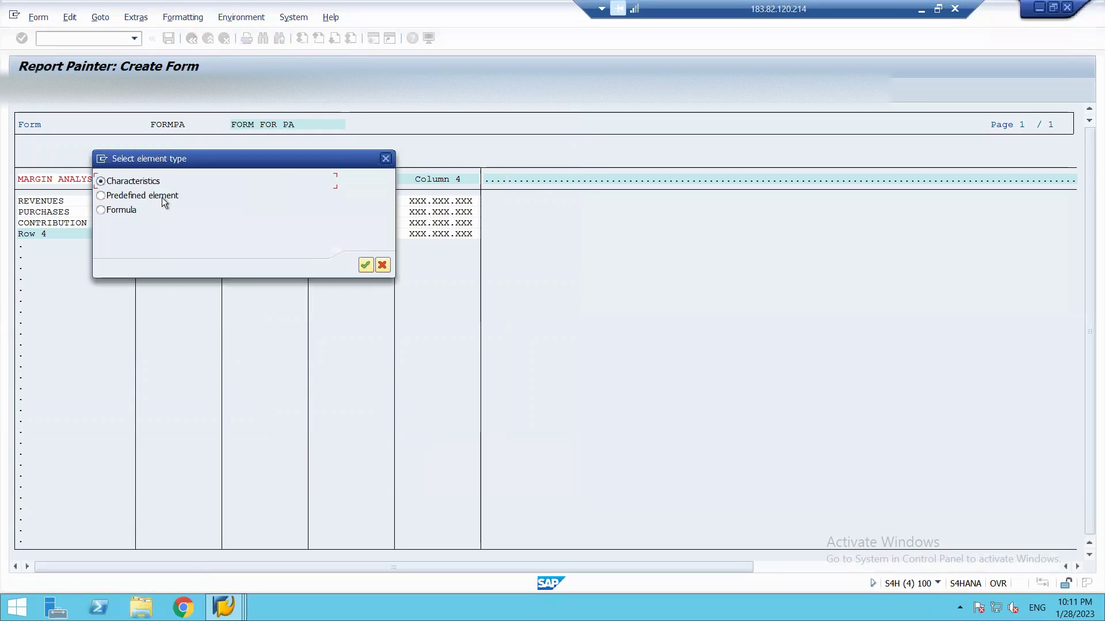
click(366, 266)
click(161, 209)
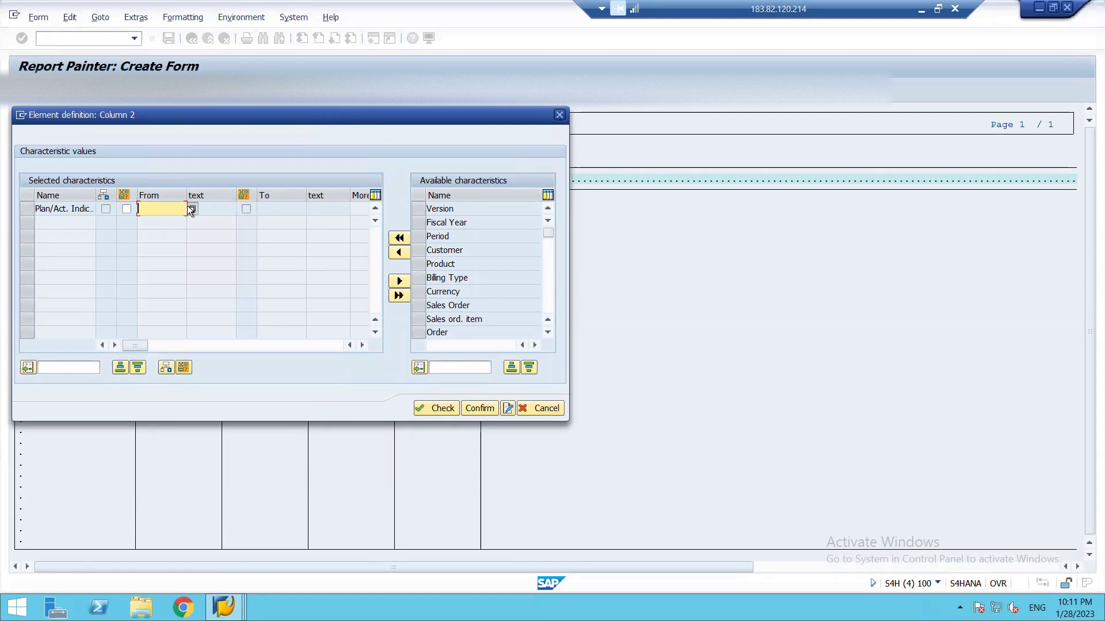
click(190, 208)
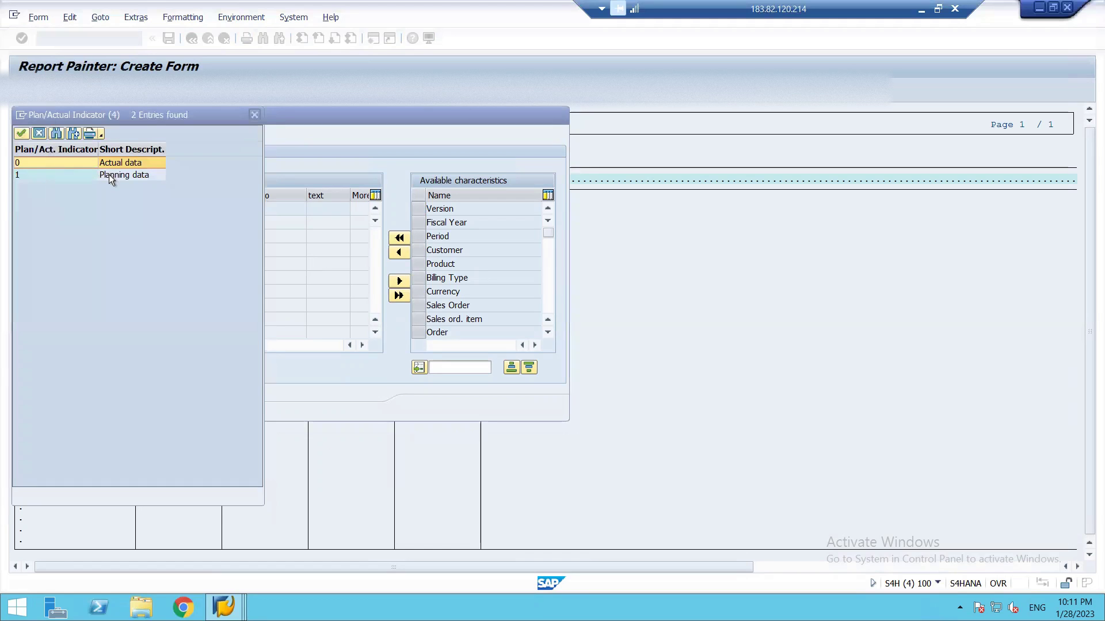
double_click(108, 175)
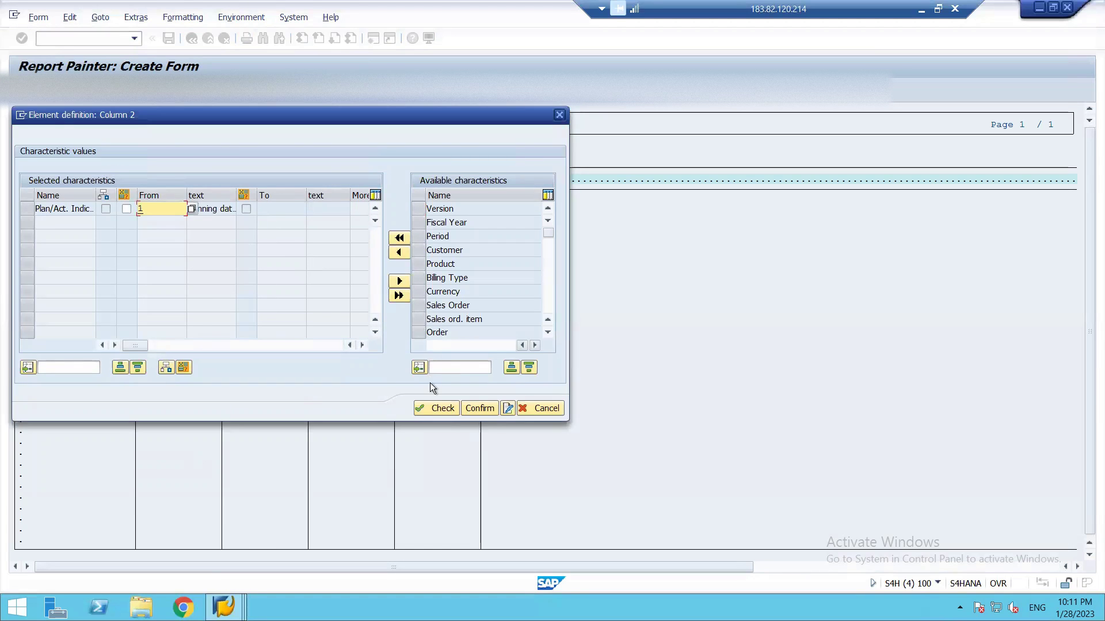
click(475, 410)
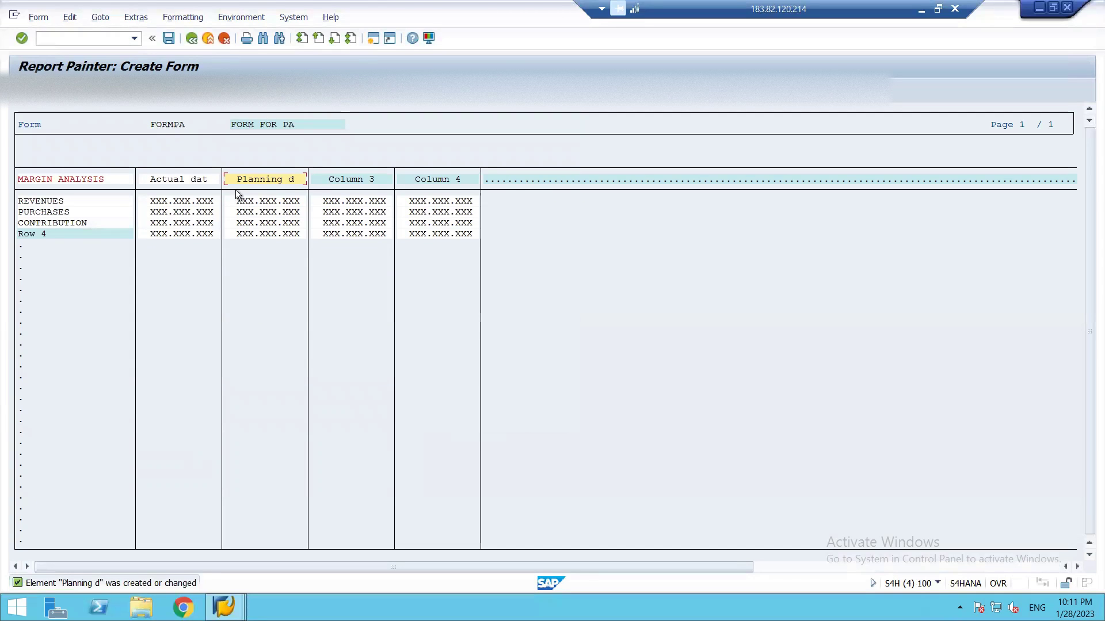
Make Column 3 a formula element computing X002 - X001 (planning minus actual)
double_click(342, 181)
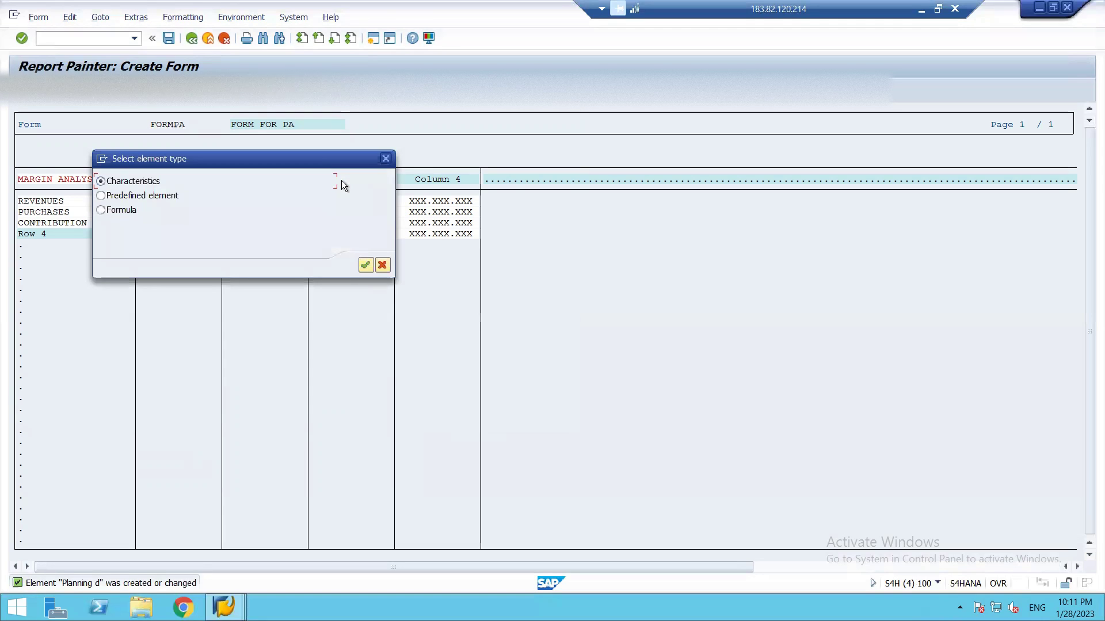
double_click(115, 209)
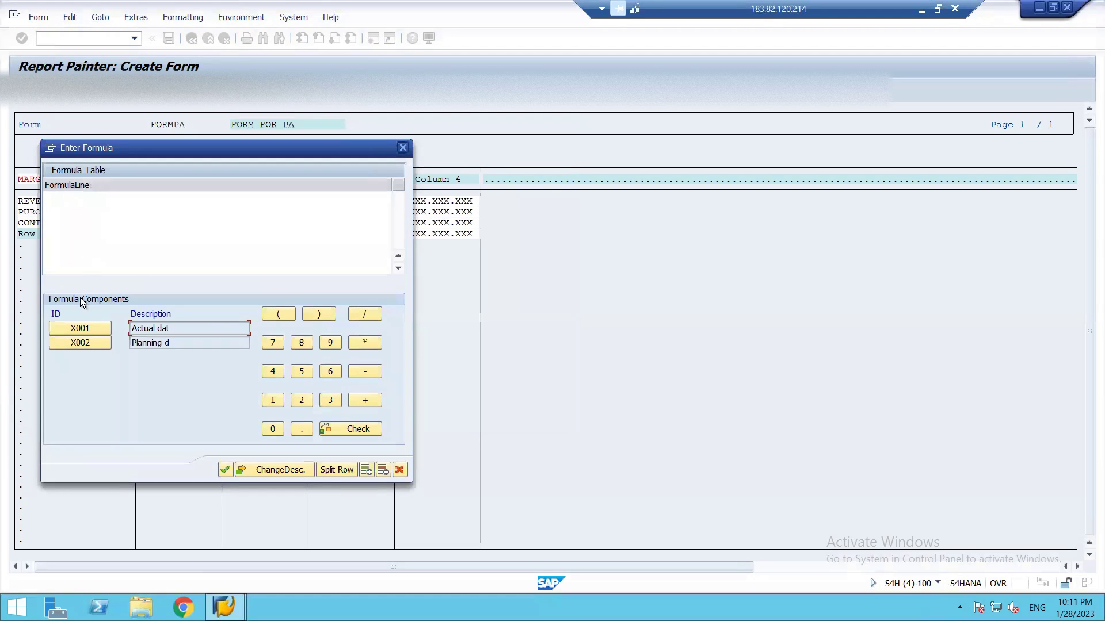
click(91, 344)
click(371, 371)
click(91, 328)
click(224, 471)
Give Column 3 short text VAR and medium and long text VARIANCE
text(VAR)
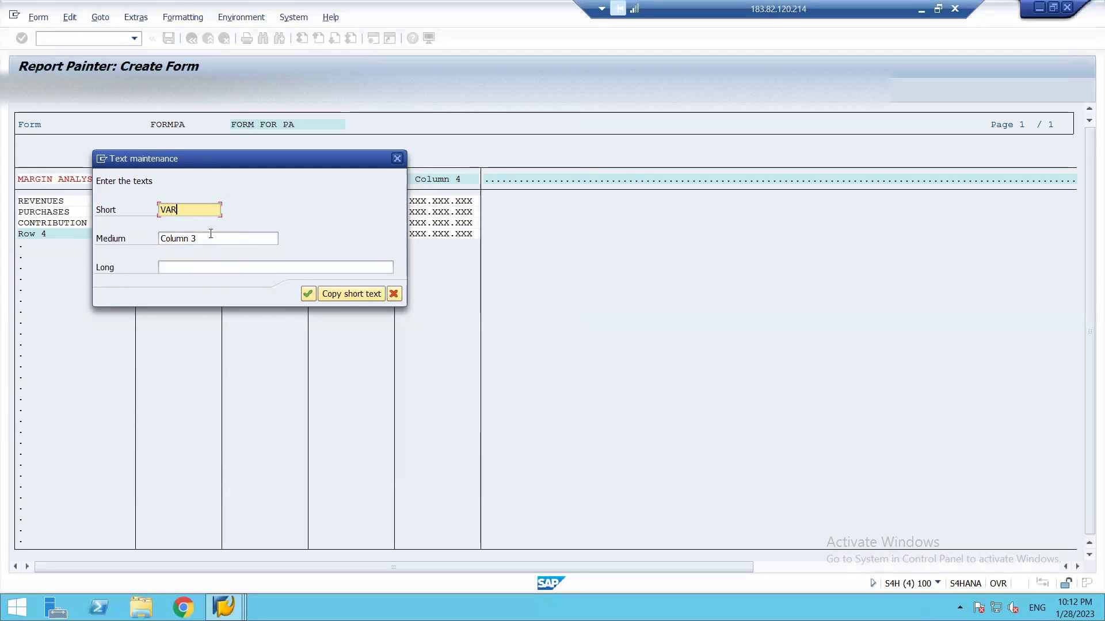
click(211, 234)
key(BackSpace)
key(BackSpace)
key(BackSpace)
key(BackSpace)
key(BackSpace)
key(BackSpace)
key(BackSpace)
key(BackSpace)
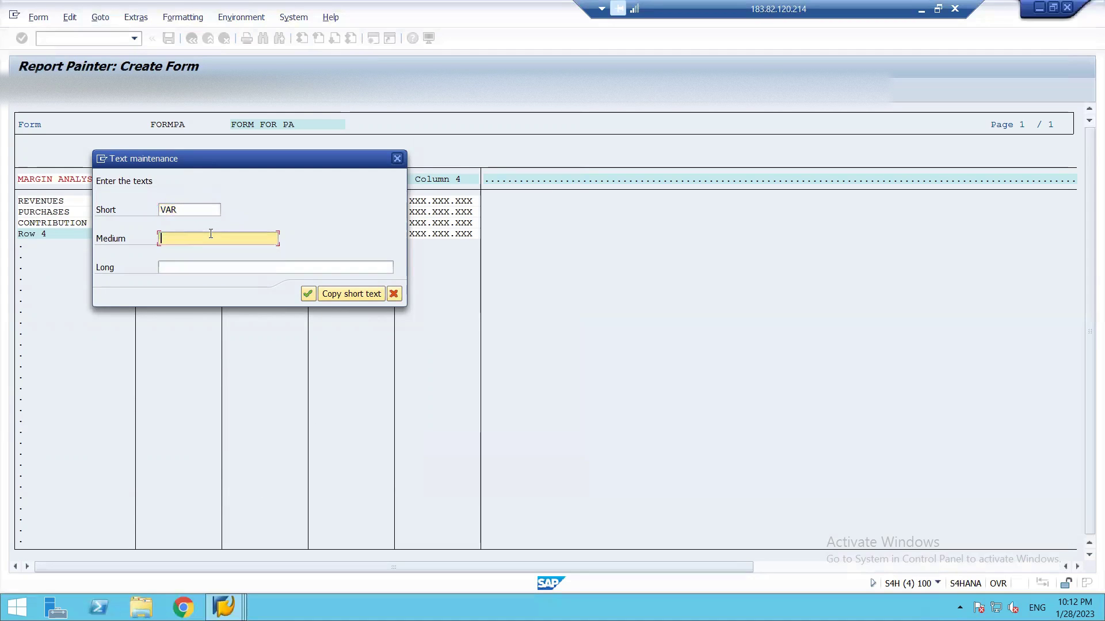
text(VAR)
text(IE)
text(NACE)
key(BackSpace)
key(BackSpace)
key(BackSpace)
key(BackSpace)
key(BackSpace)
text(ANCE)
click(207, 267)
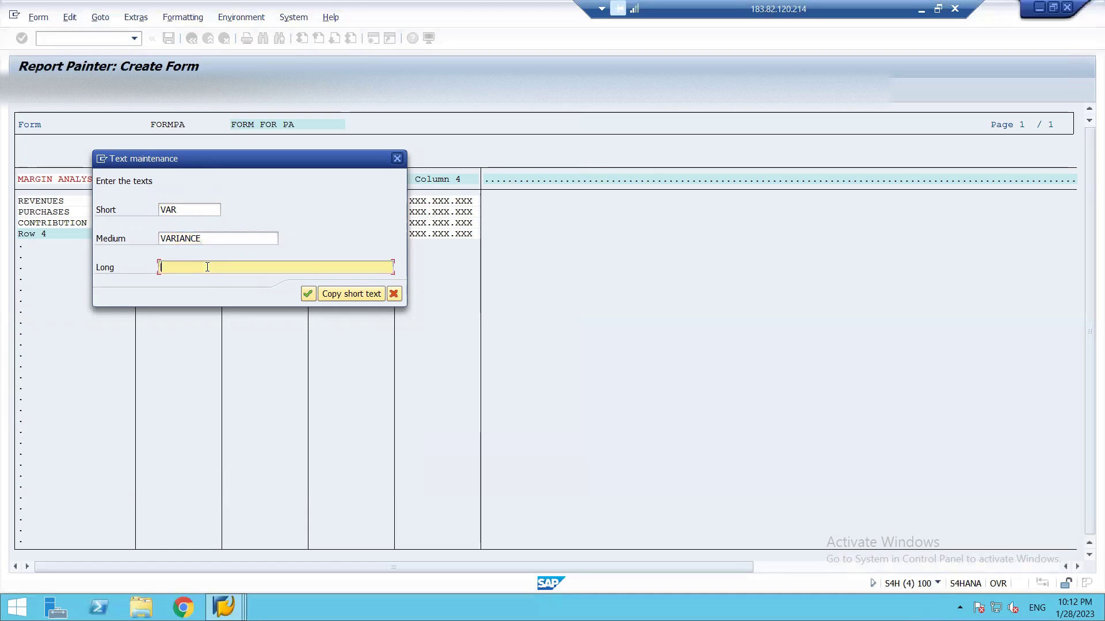
text(VARIANCE)
key(Return)
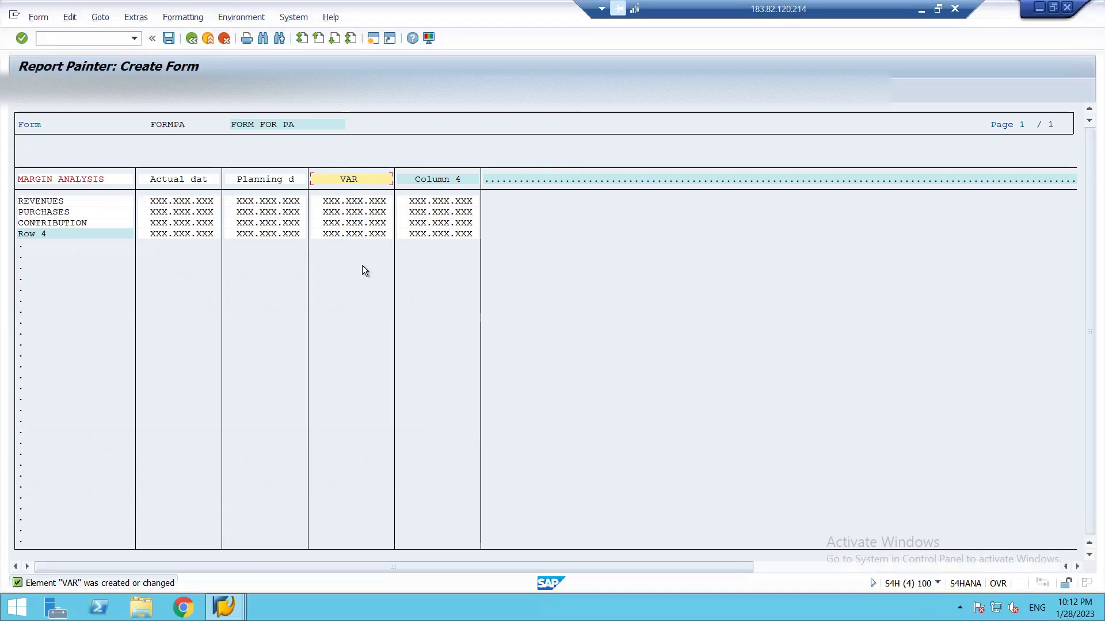
Delete the unused Row 4 and Column 4 with Shift+F2, then save FORMPA
click(23, 232)
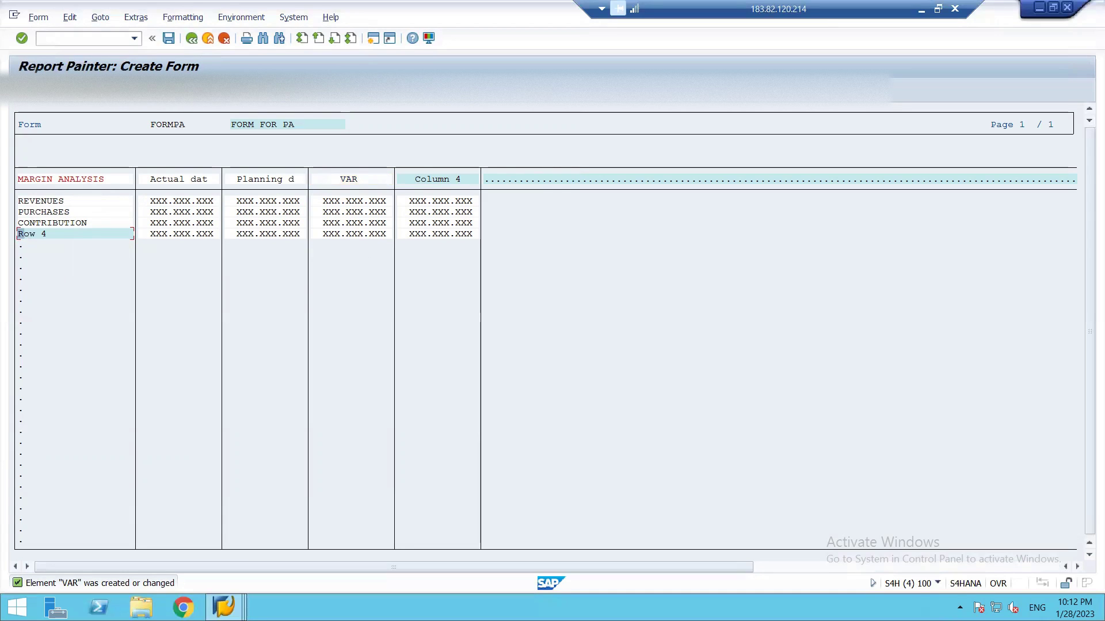
key(shift+F2)
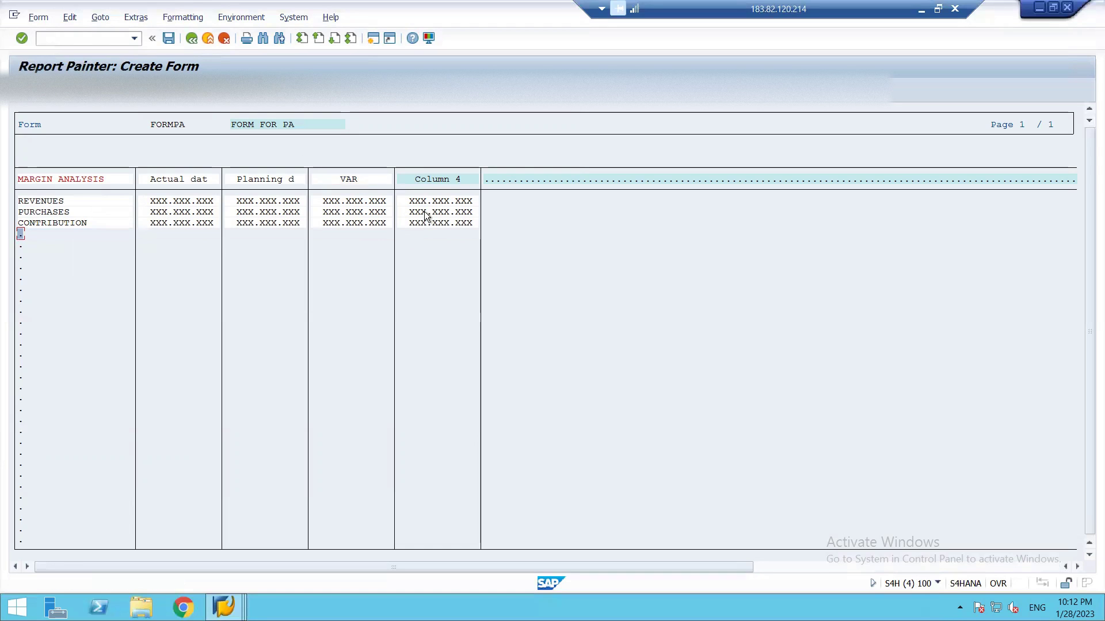
click(428, 179)
key(shift+F2)
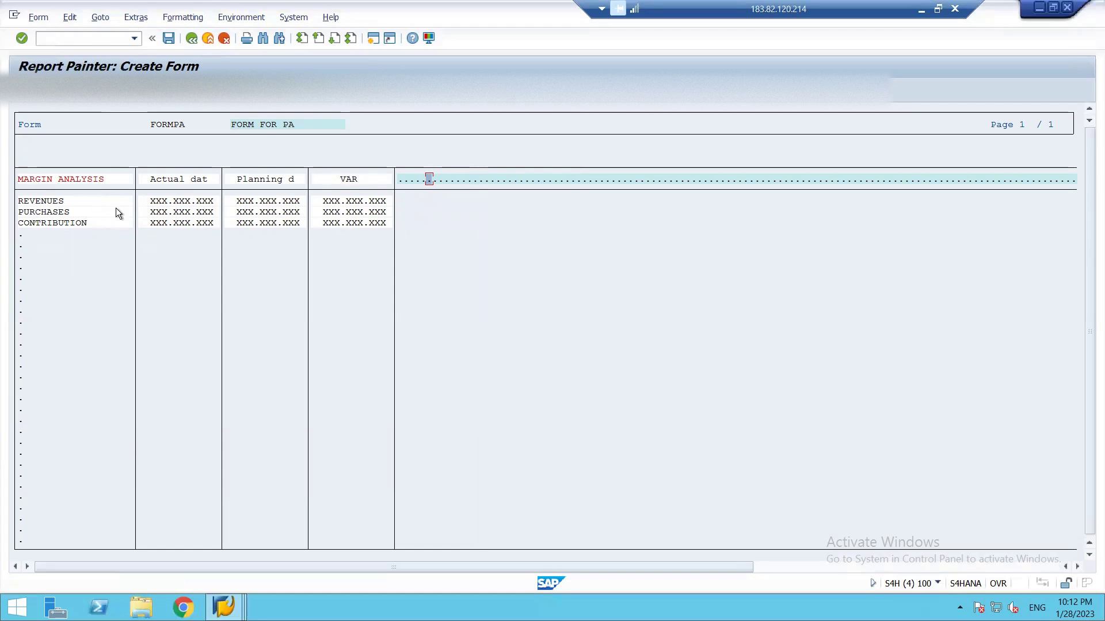
click(168, 39)
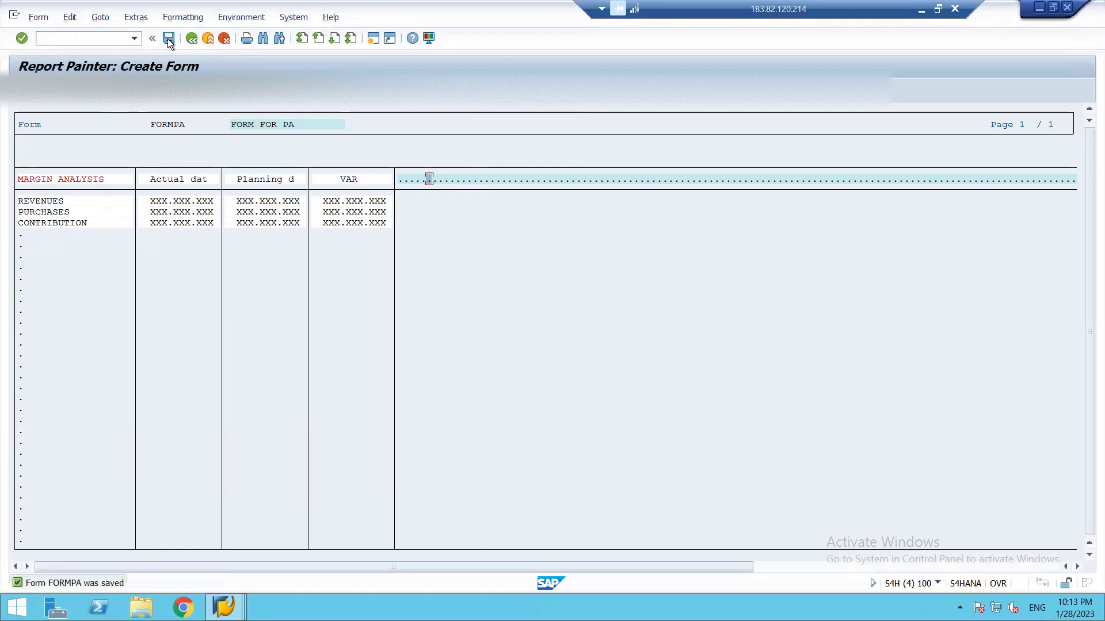
click(167, 40)
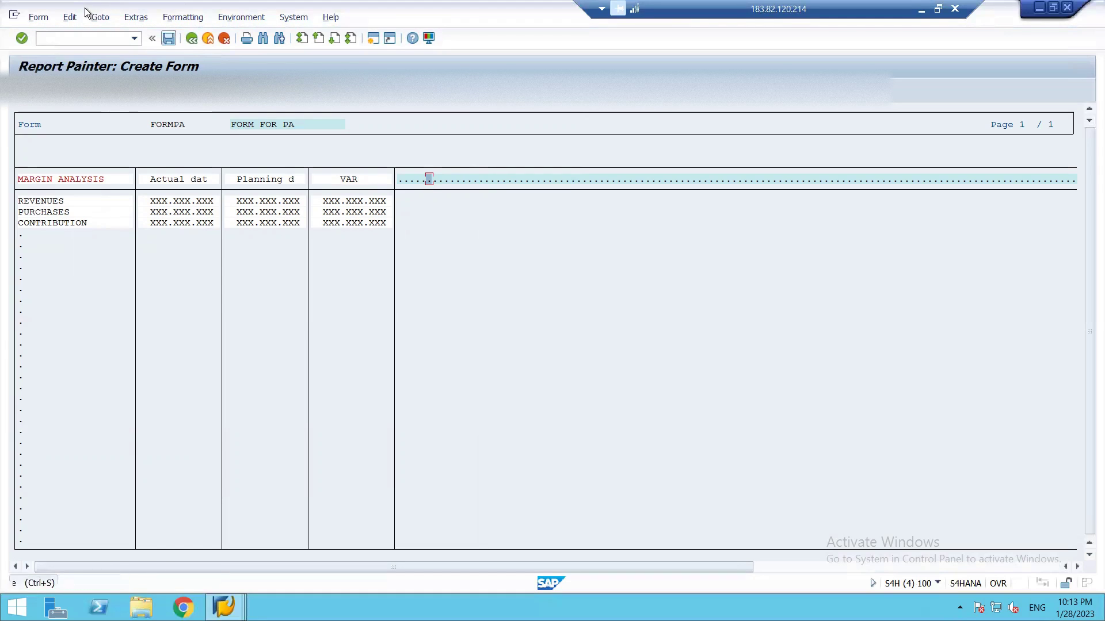
Return from the form editor to the IMG and start Create Profitability Report
click(191, 39)
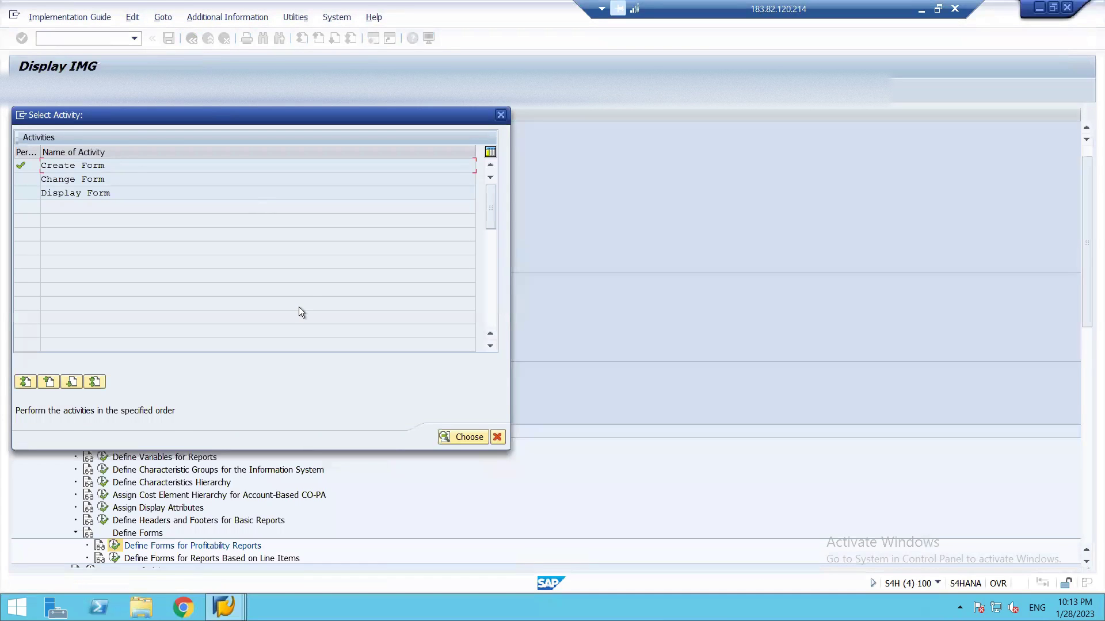
key(Escape)
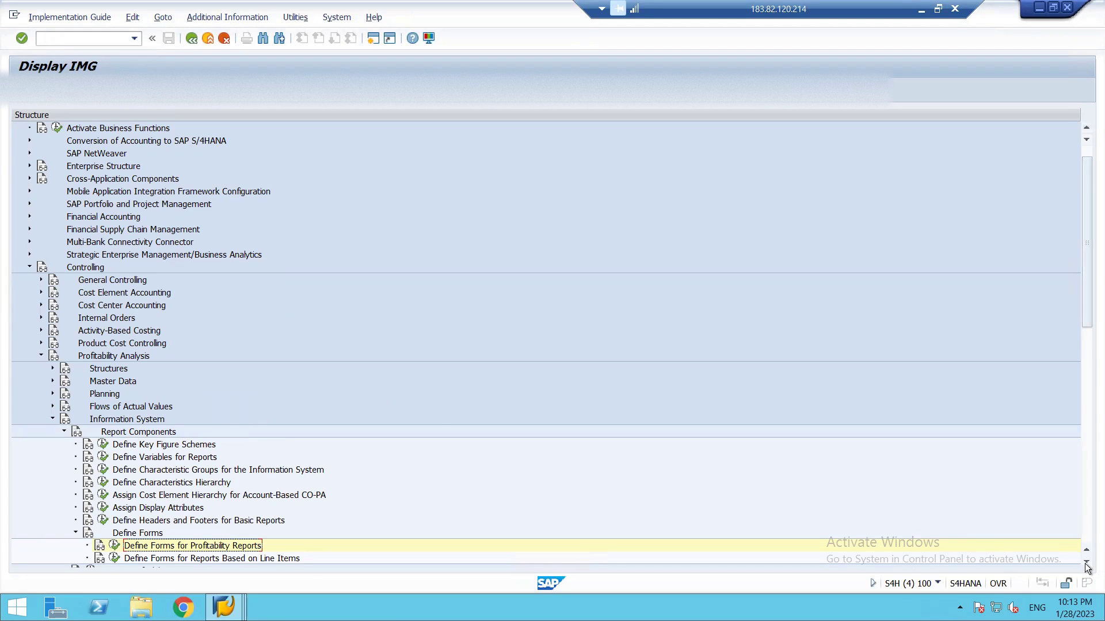
scroll(1086, 568, down, 2)
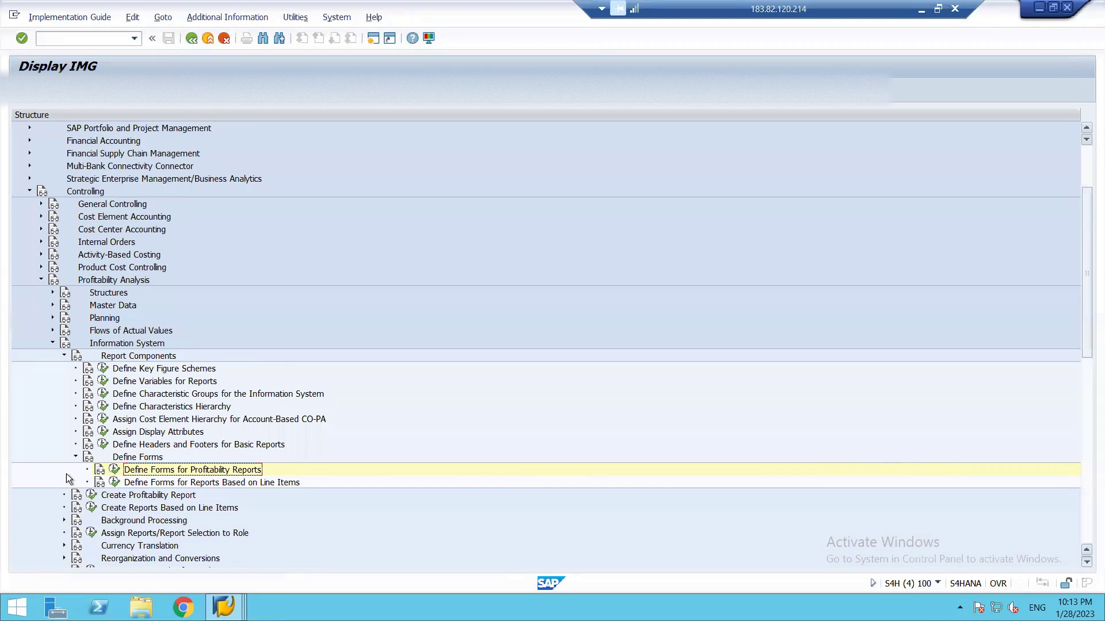
click(92, 495)
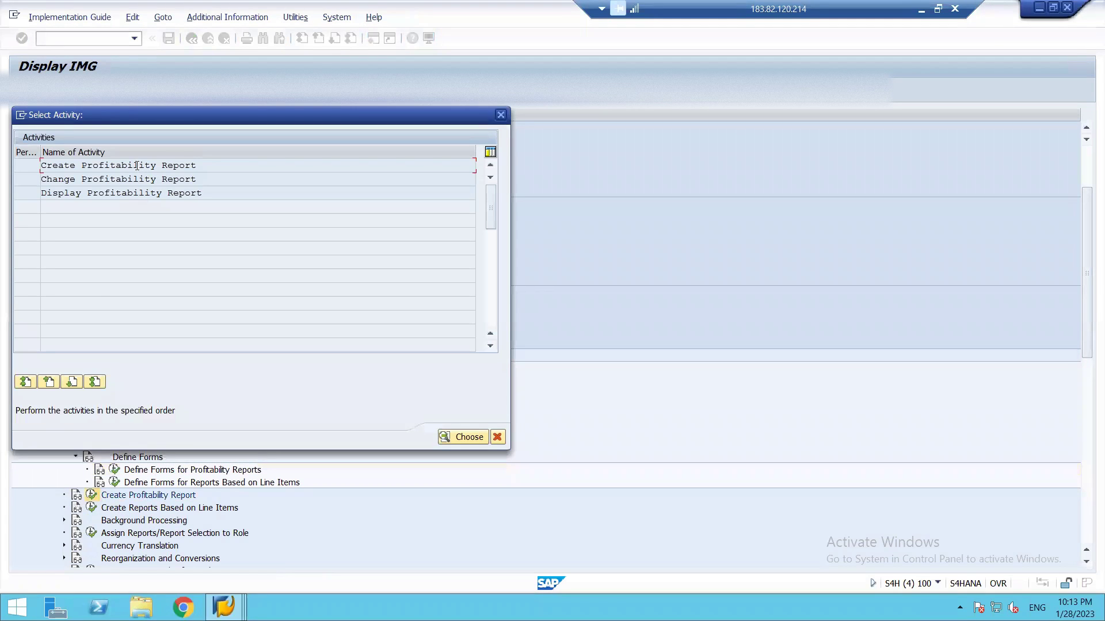
double_click(136, 165)
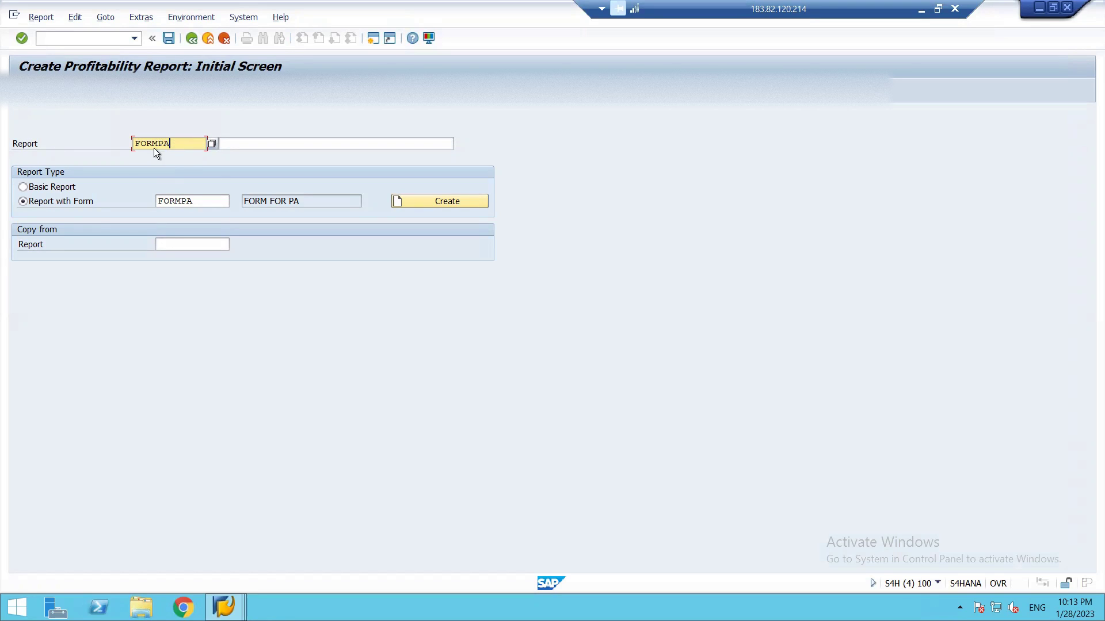
Name the new report REPORTPA with the description 'REPORT FOR PA'
click(272, 142)
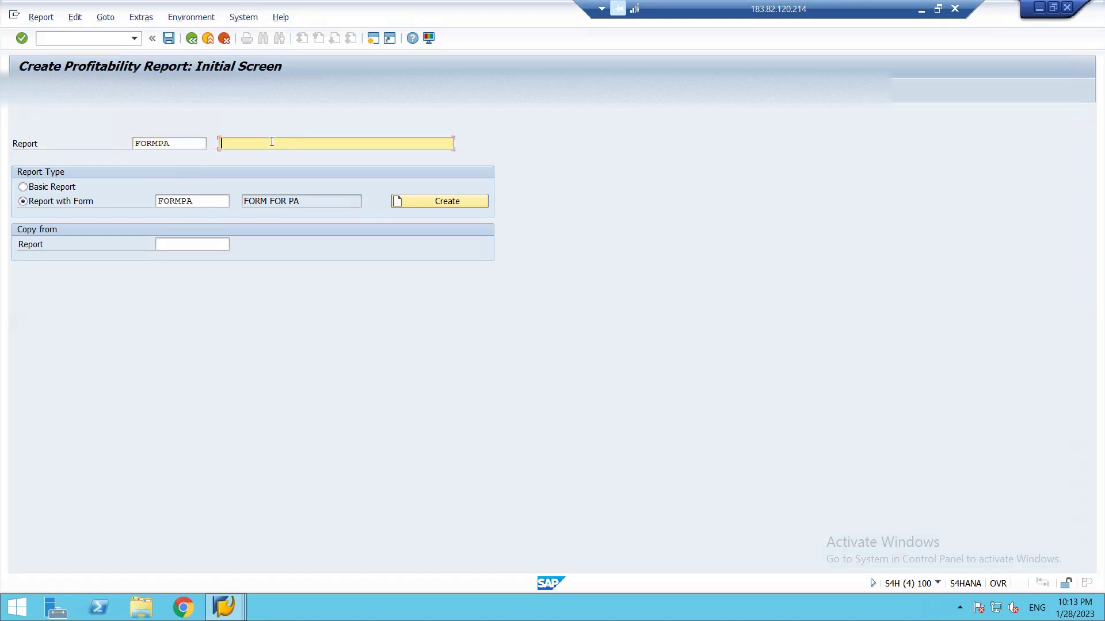
click(175, 145)
key(BackSpace)
key(BackSpace)
key(BackSpace)
key(BackSpace)
key(BackSpace)
key(BackSpace)
text(REPORT)
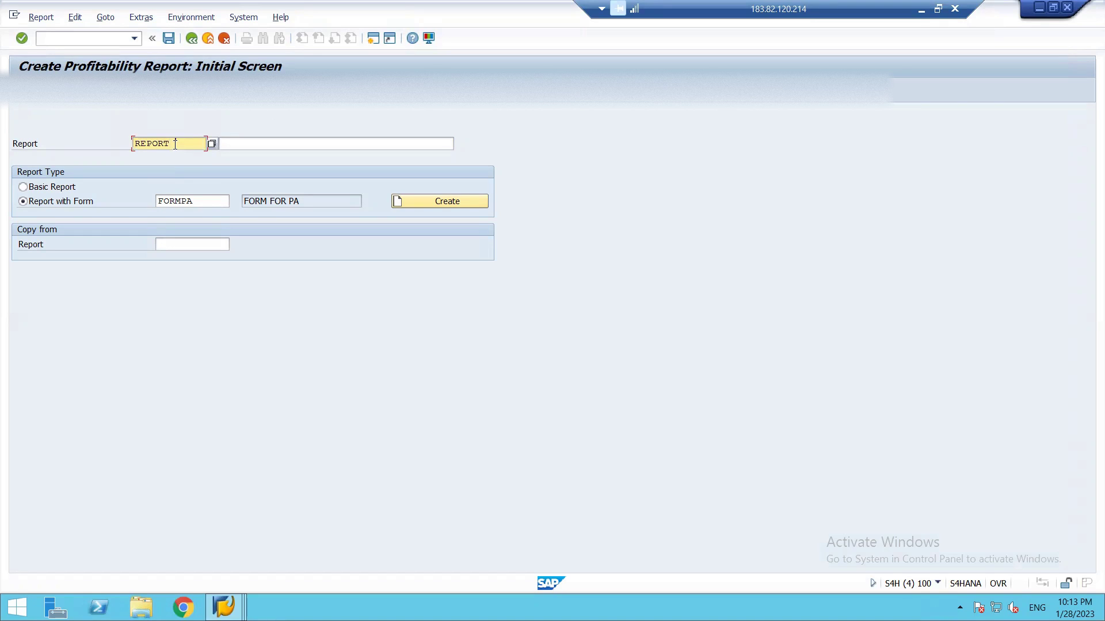
text(PA)
key(Tab)
text(REPORT)
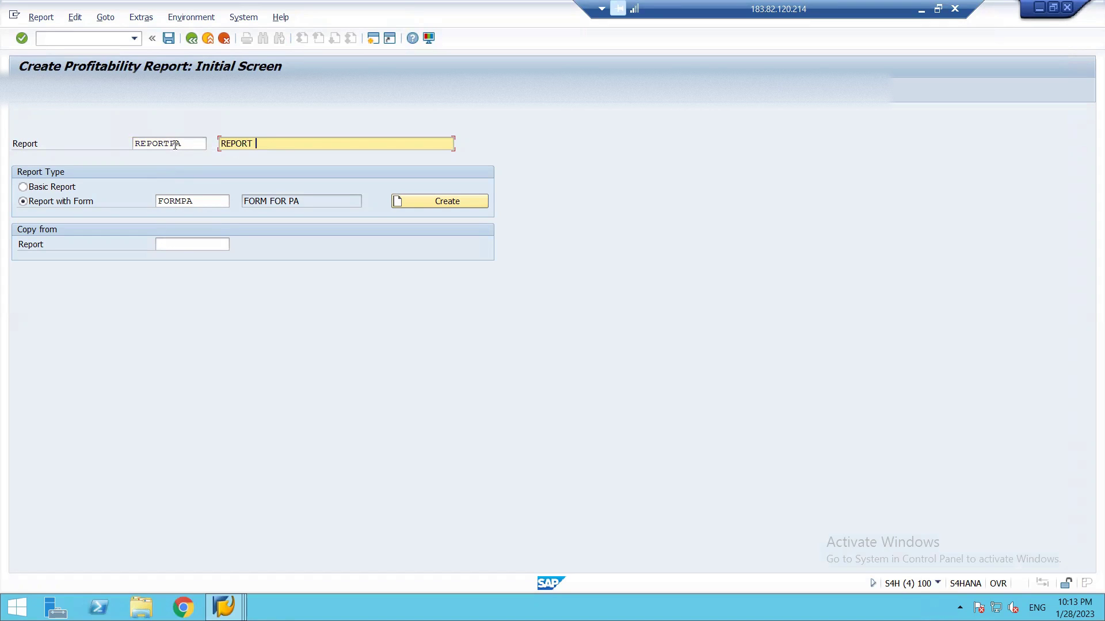
text( FOR PA)
Create REPORTPA from form FORMPA and add Cost center to its selected characteristics
click(446, 203)
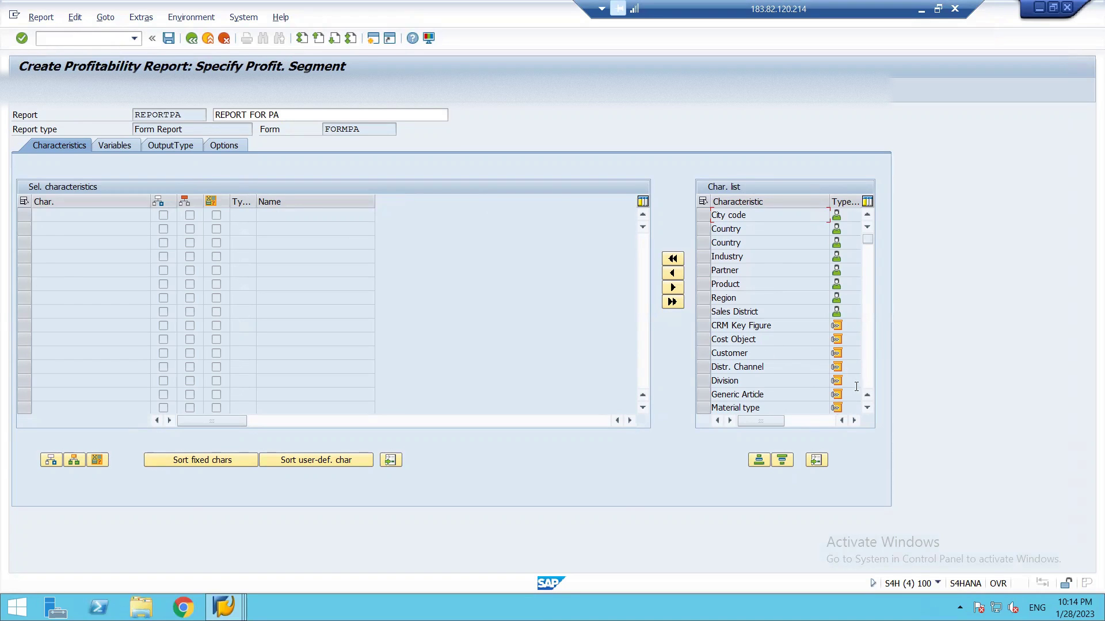
click(867, 408)
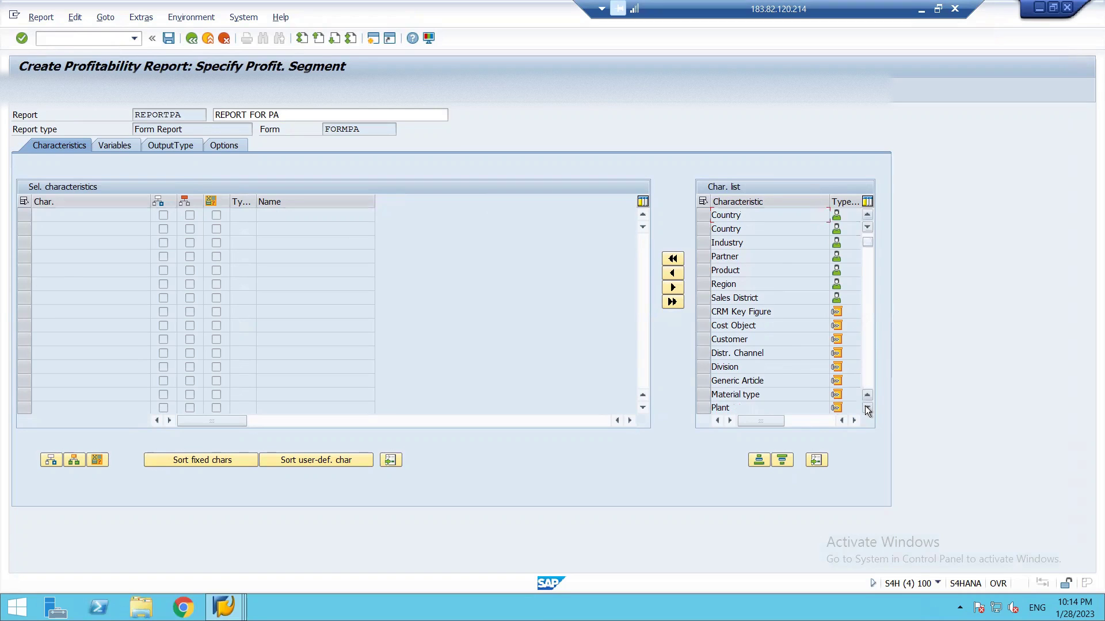
click(867, 408)
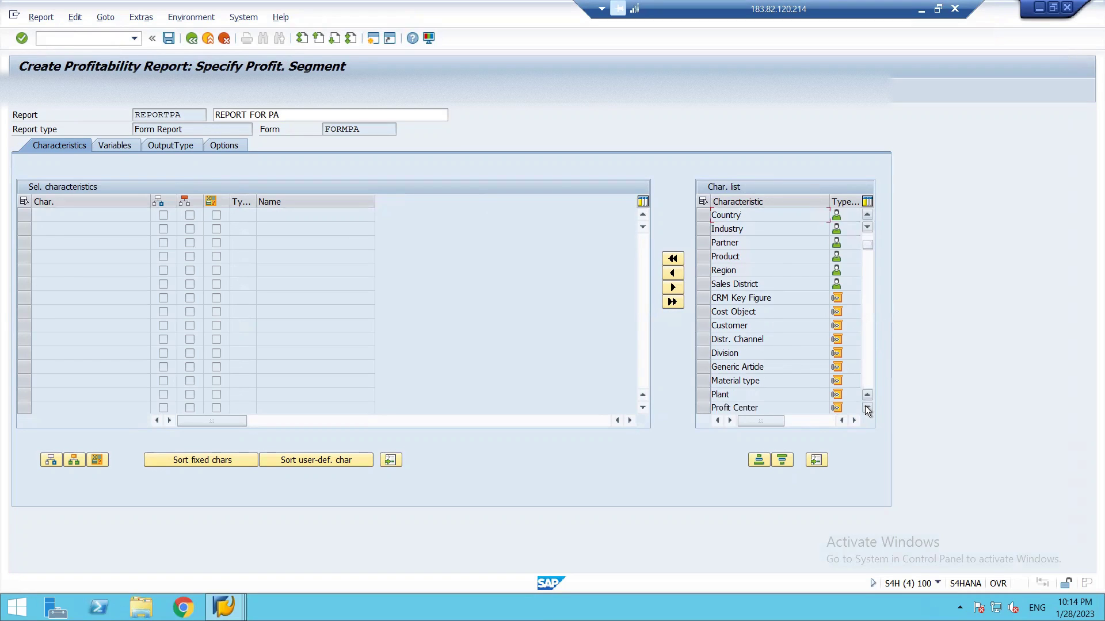
click(867, 409)
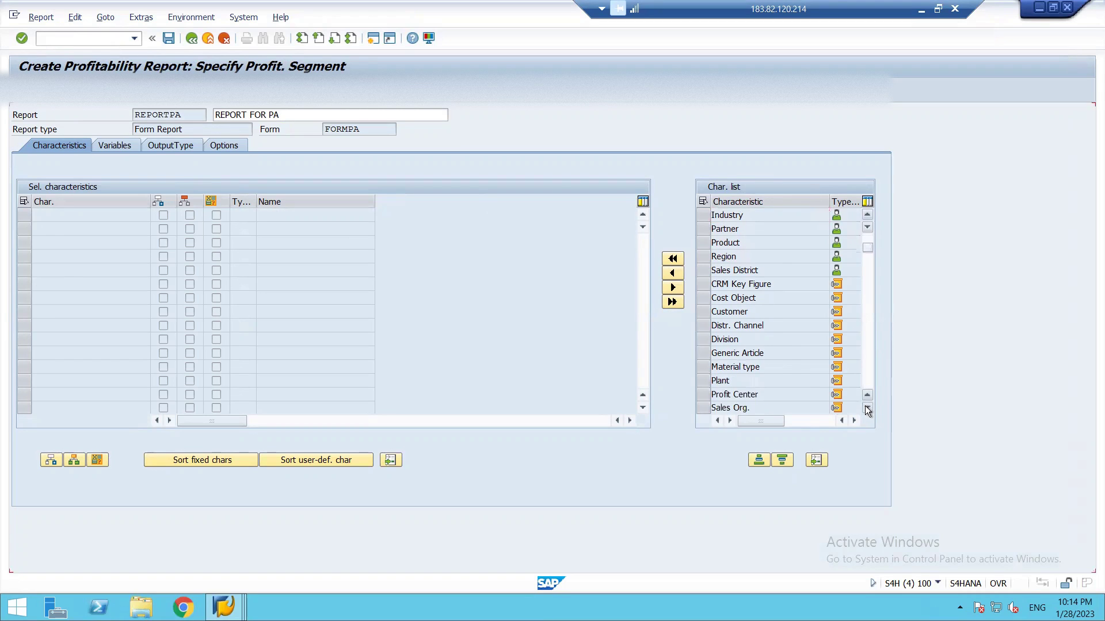
click(867, 409)
click(867, 409)
click(867, 408)
click(867, 409)
click(867, 409)
click(867, 408)
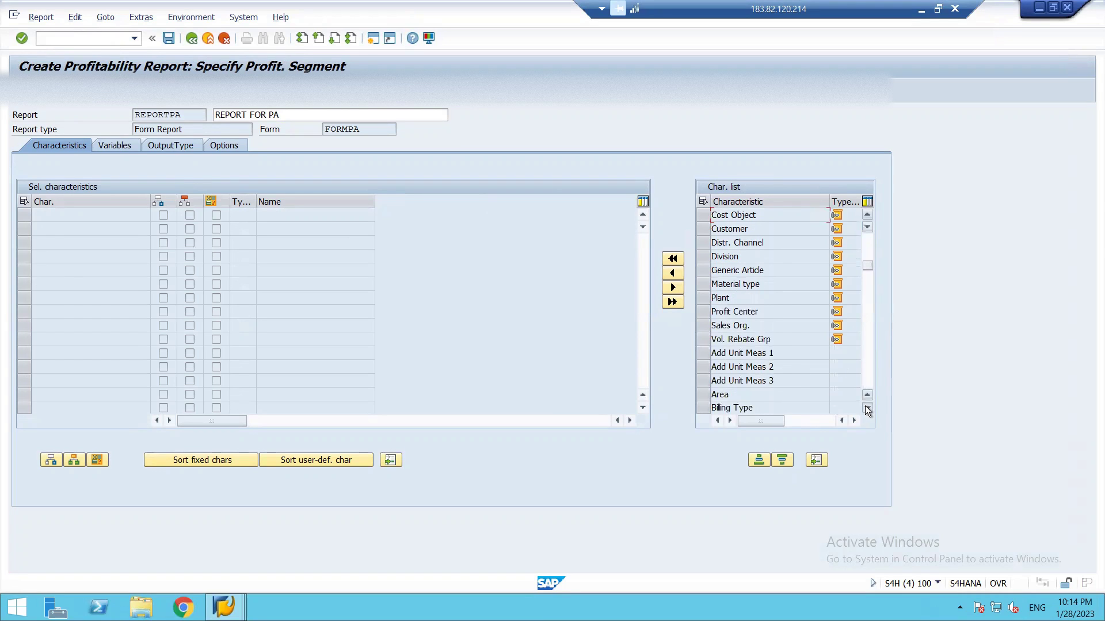
click(867, 409)
click(867, 408)
click(867, 408)
click(867, 409)
click(867, 408)
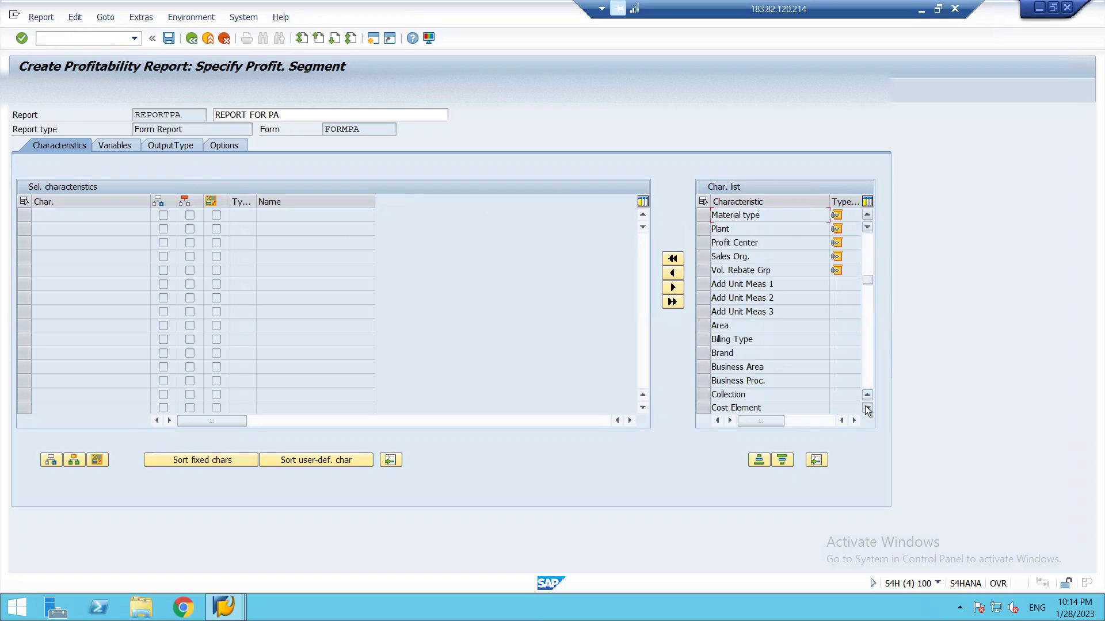
click(867, 408)
click(867, 409)
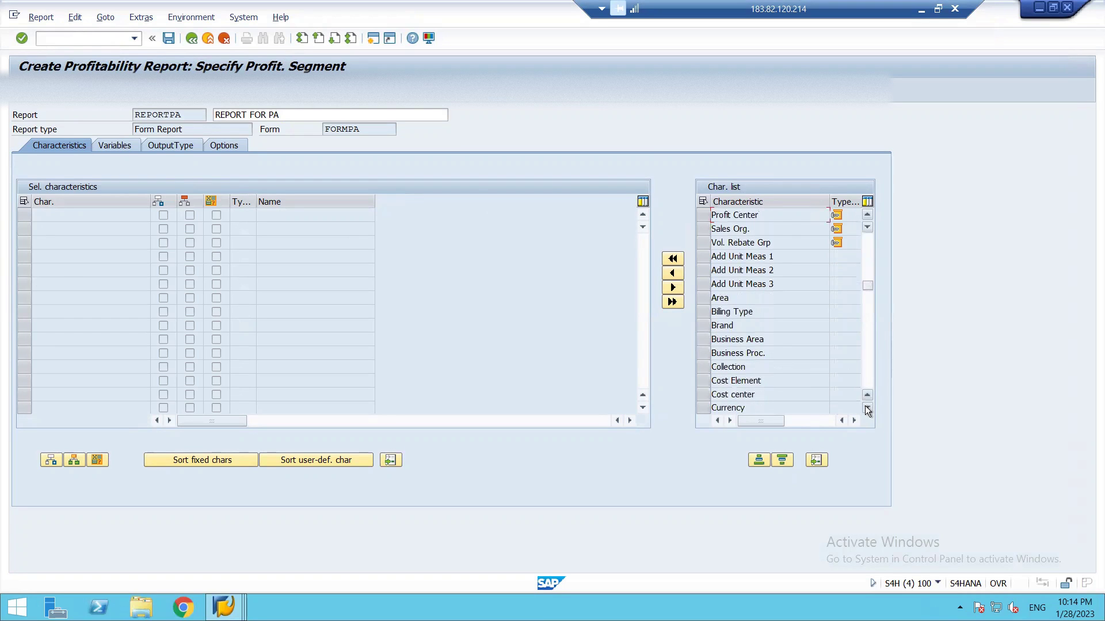
click(703, 395)
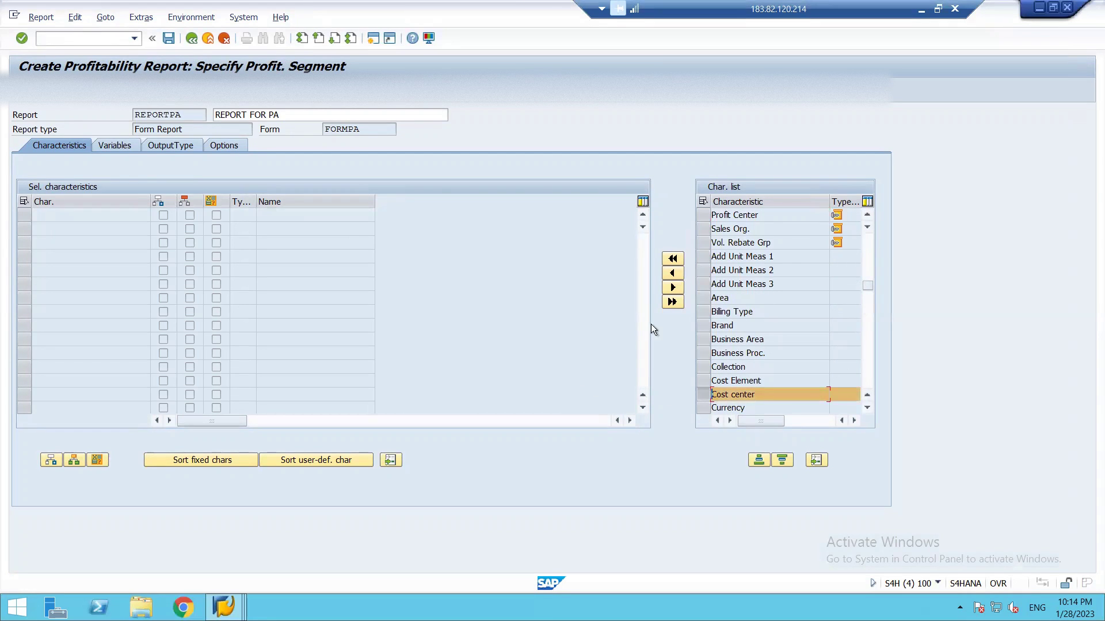
click(670, 273)
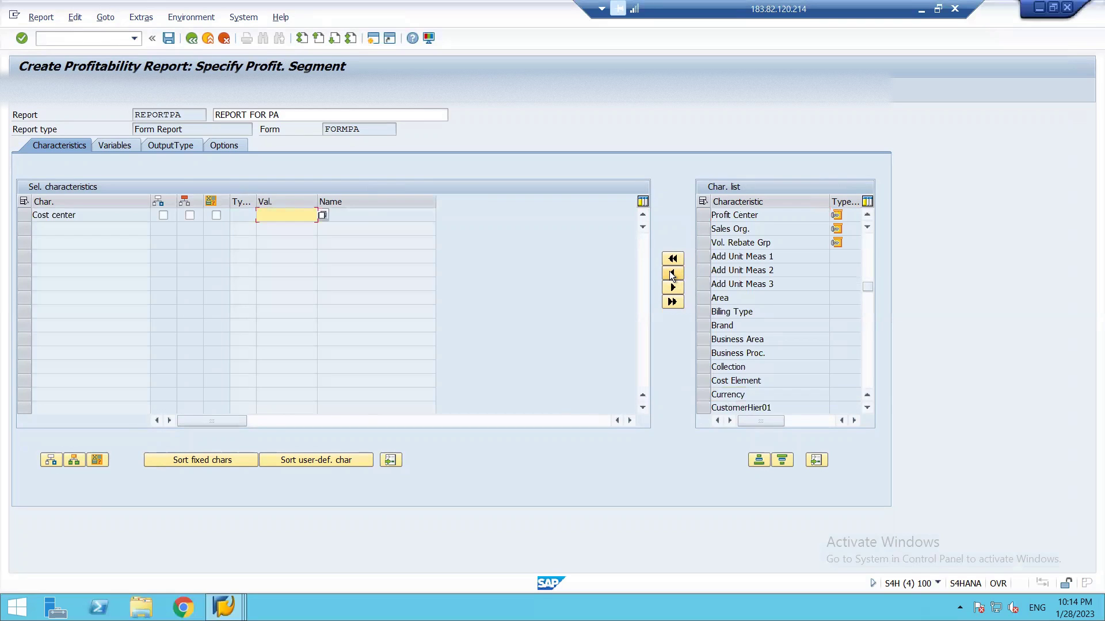
Set the Cost center value to 18_MARK_01 (SALARIES MARK) from company code 1812
click(321, 217)
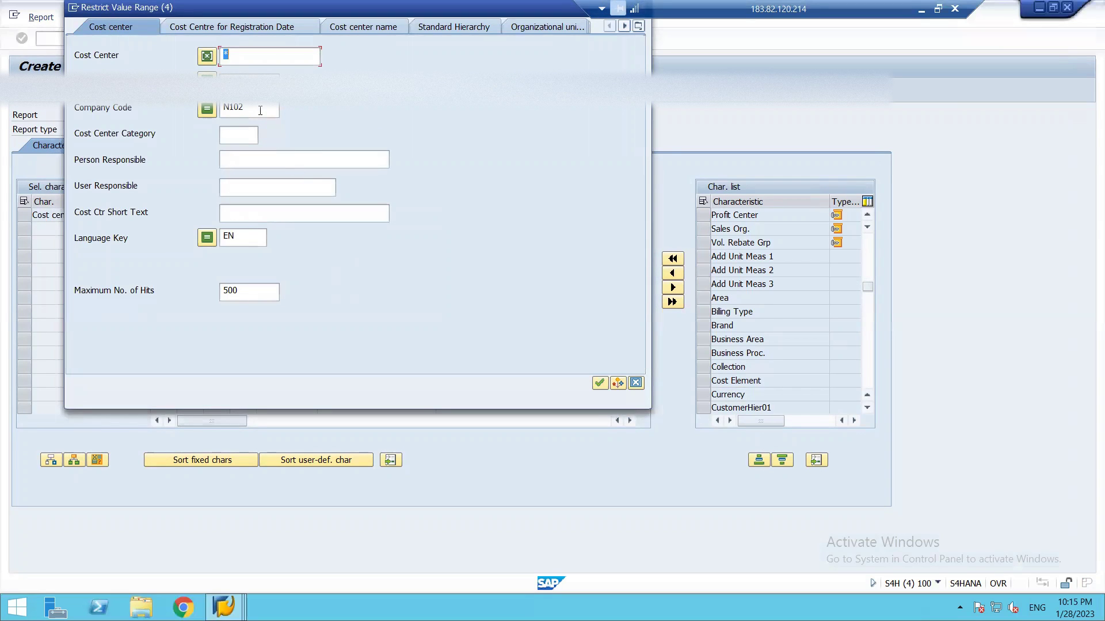
click(260, 110)
key(BackSpace)
key(BackSpace)
key(BackSpace)
key(BackSpace)
text(1812)
key(Return)
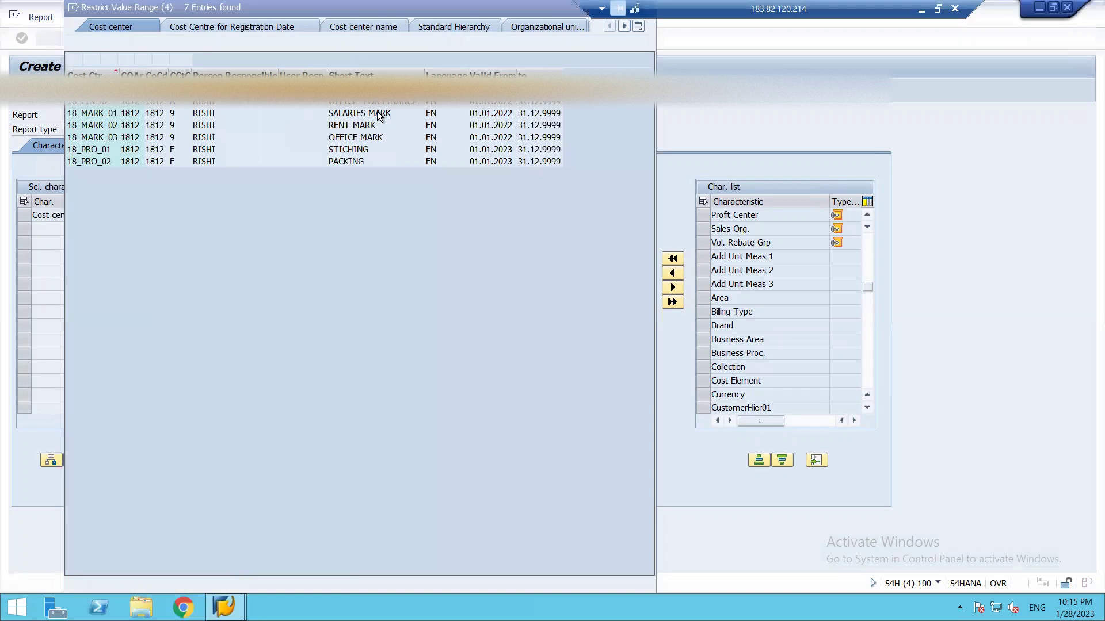
double_click(372, 112)
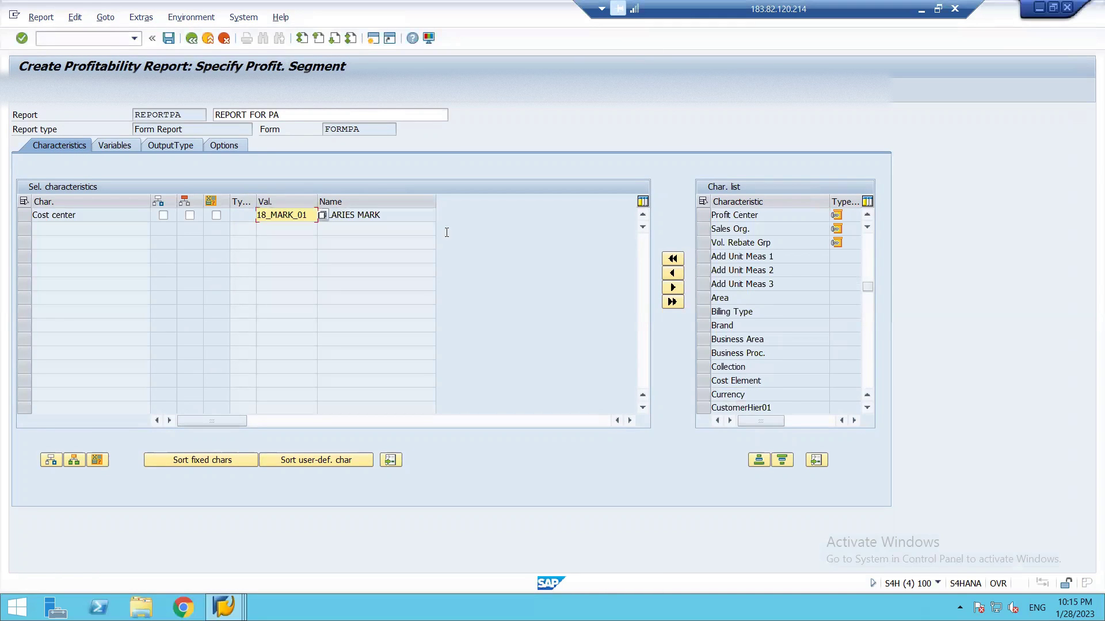
Review the Variables, Output Type and Options tabs, then save report REPORTPA
click(119, 147)
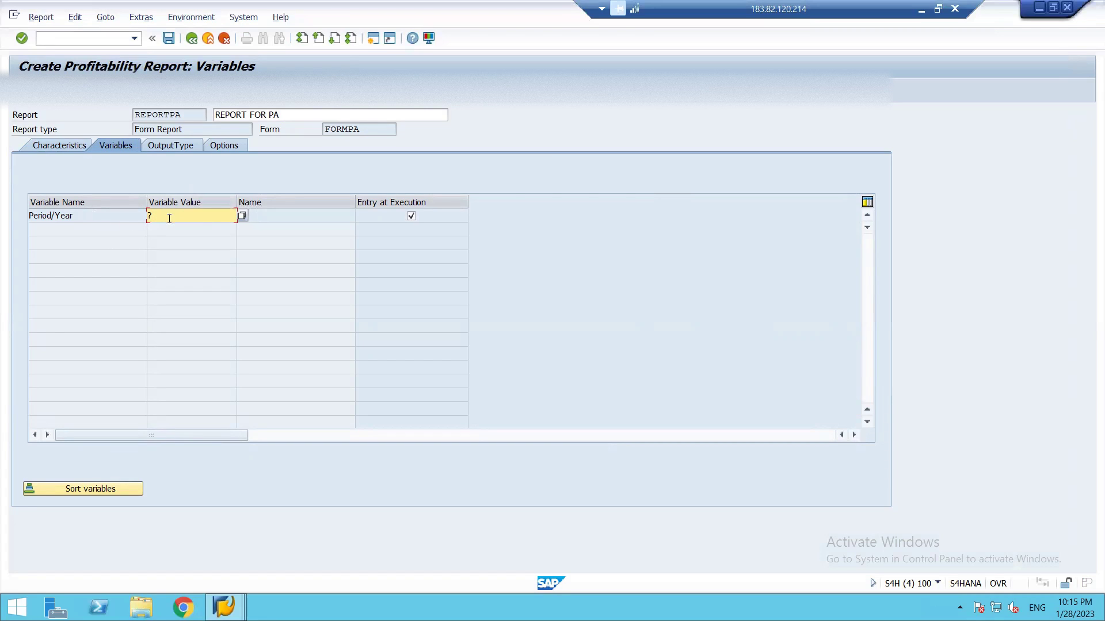
click(177, 149)
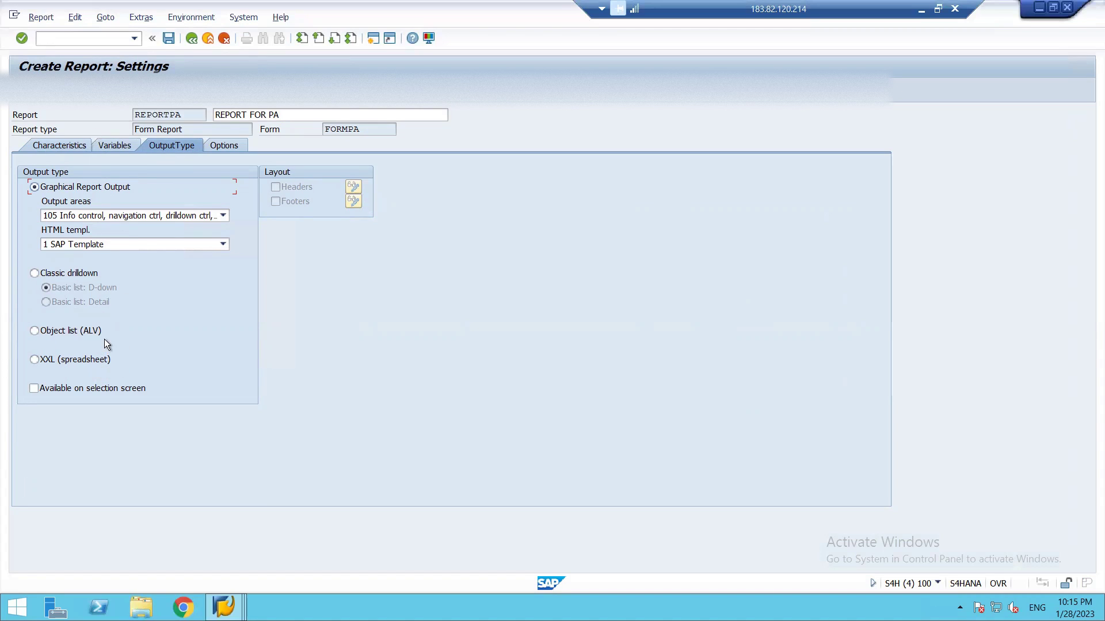
click(229, 146)
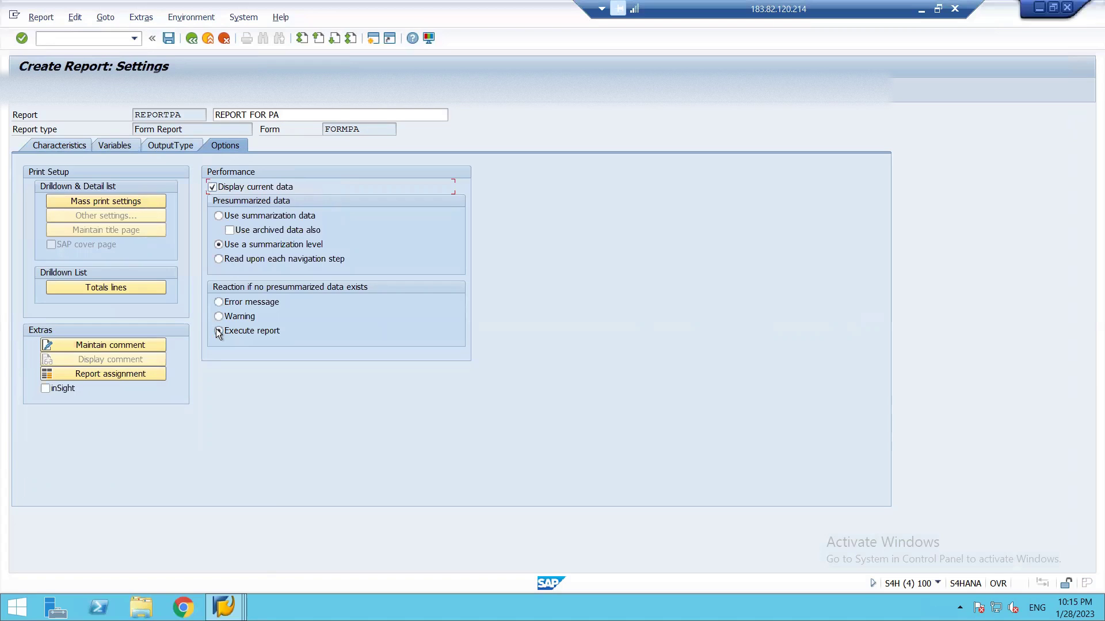
click(168, 39)
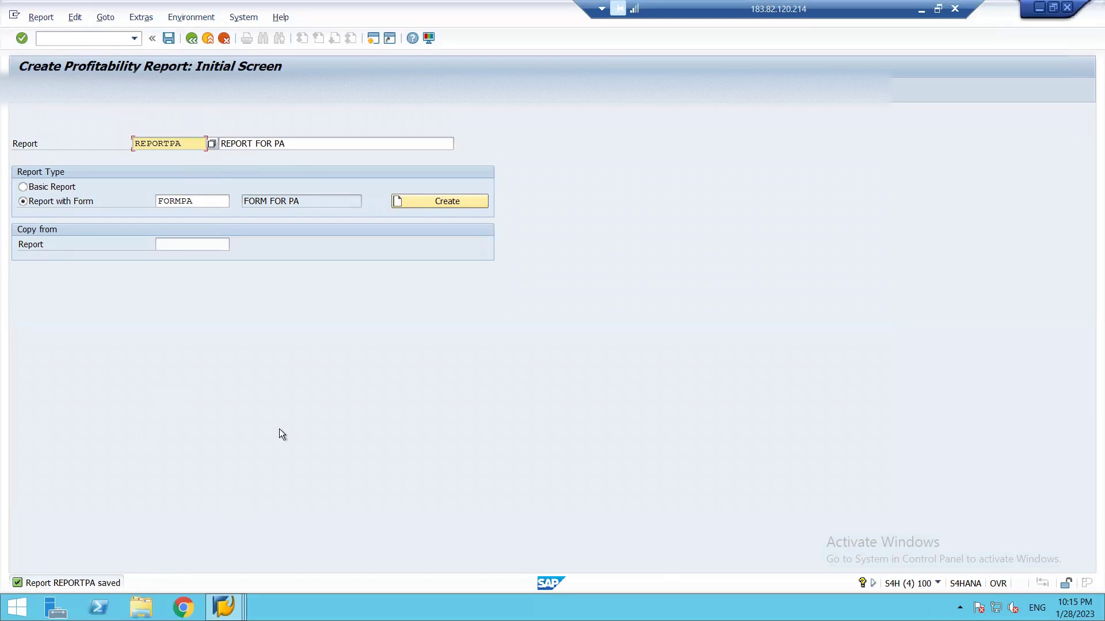
Leave with /N and launch KE30 Execute Report under Profitability Analysis > Information System
click(65, 37)
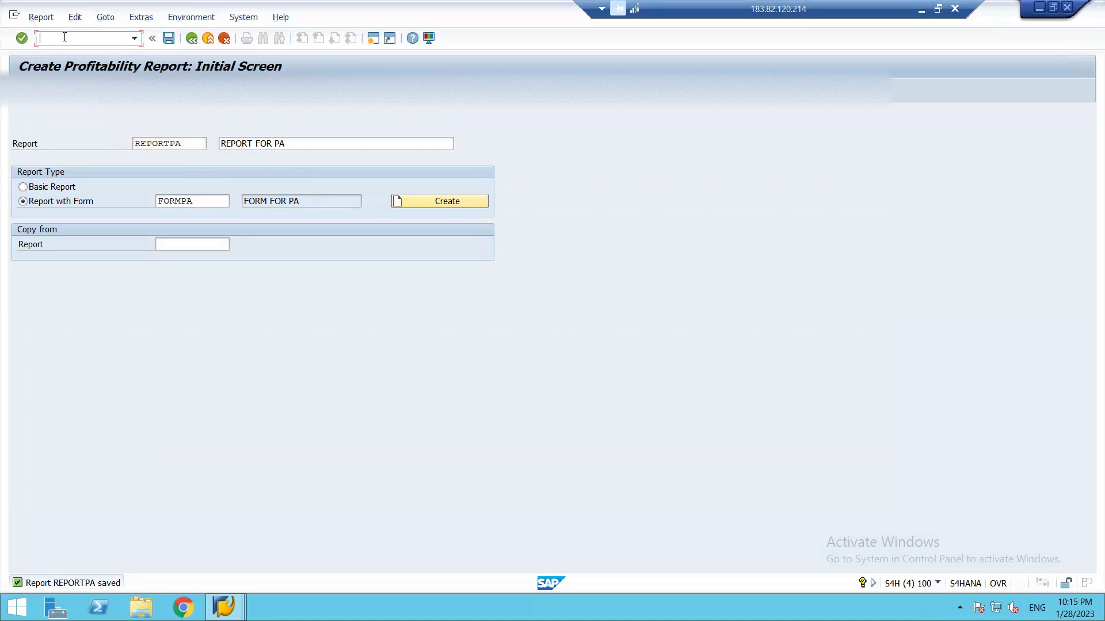
text(/N)
key(Return)
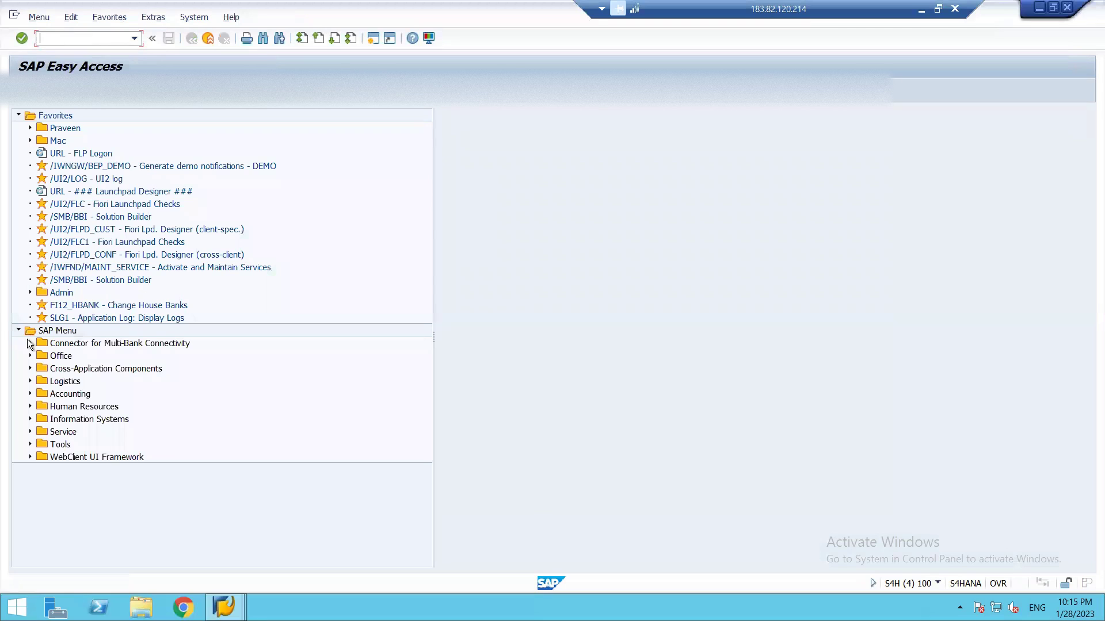
click(29, 394)
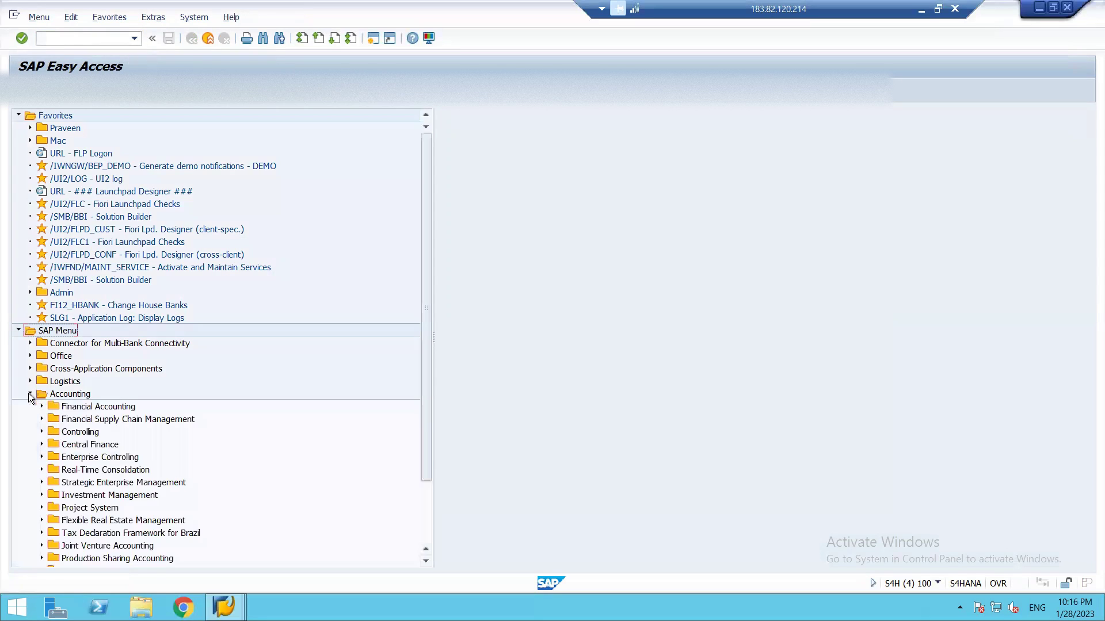
click(42, 432)
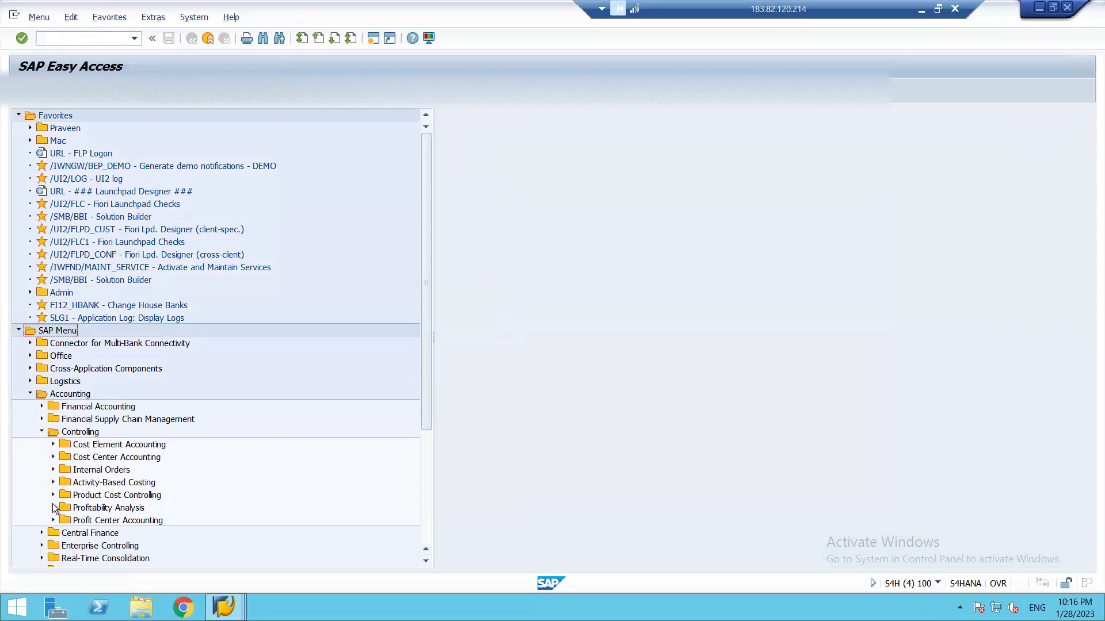
click(53, 506)
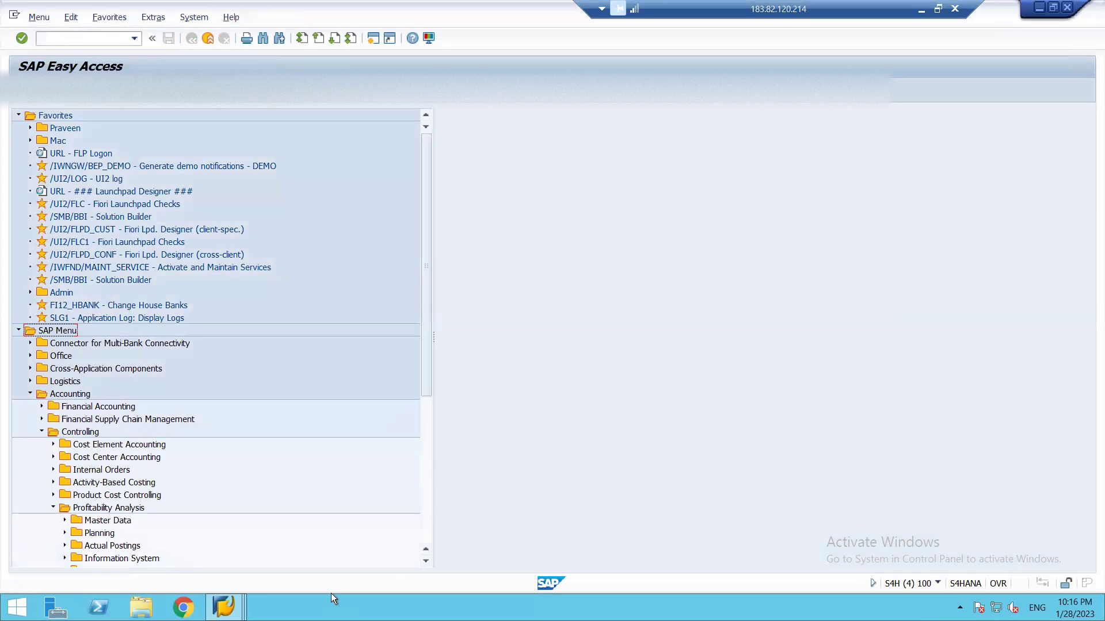
scroll(426, 561, down, 2)
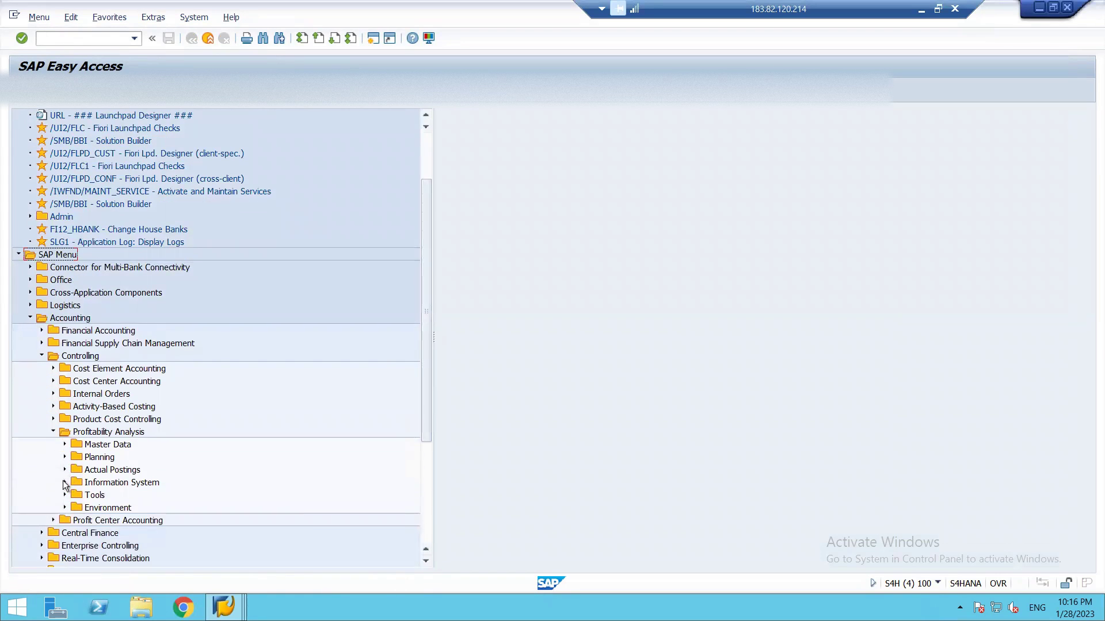
click(64, 483)
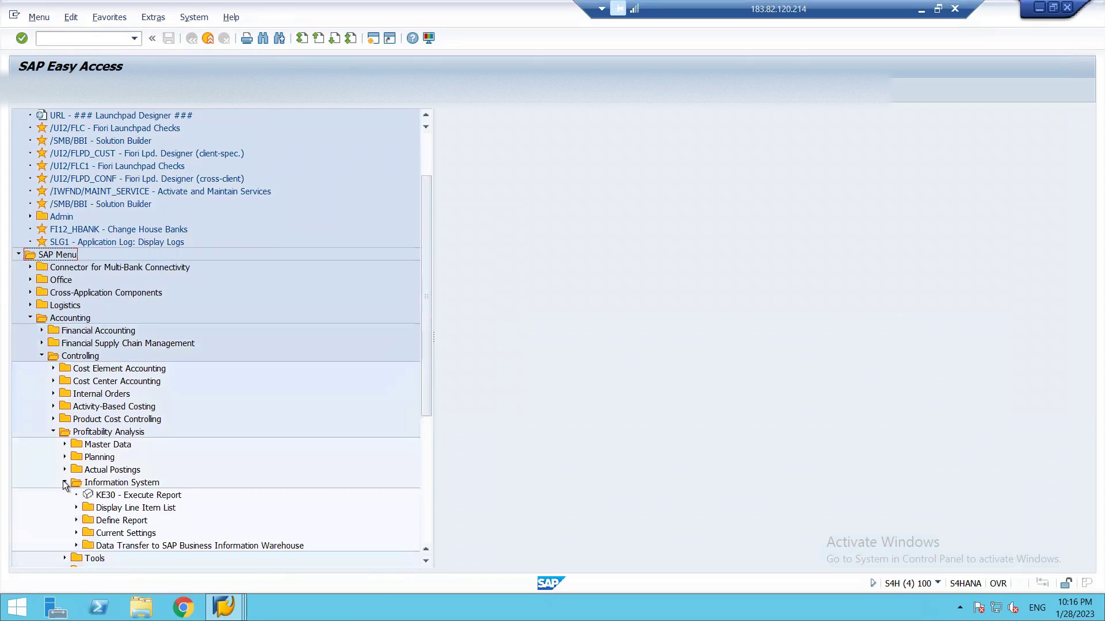
double_click(120, 496)
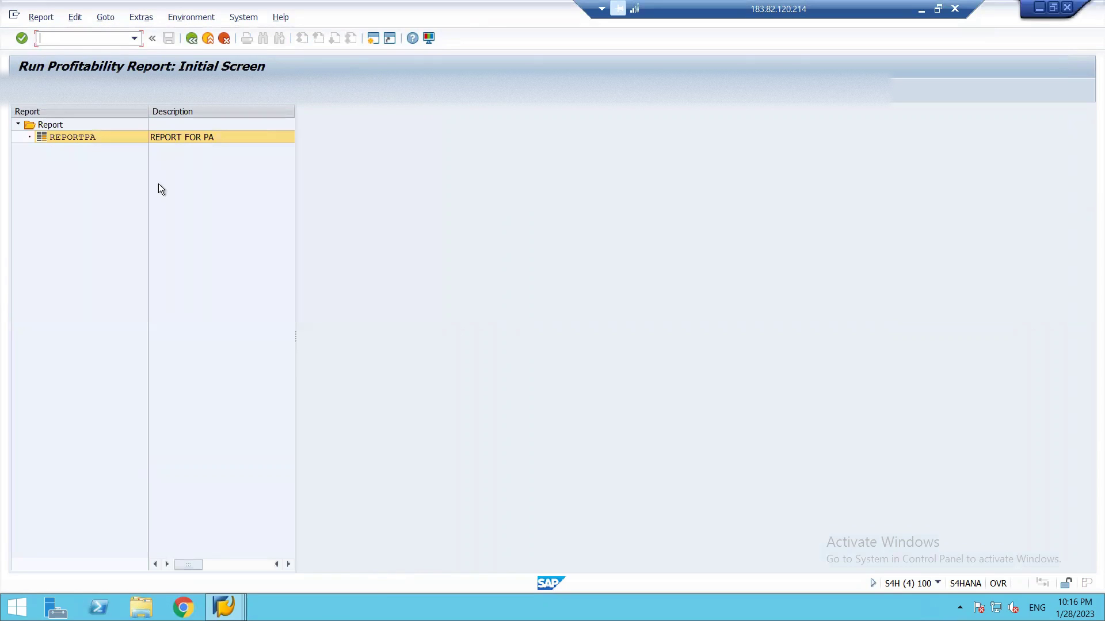
Run REPORTPA for Period/Year 10.2022, correcting the rejected 10/2022 format, and execute it
double_click(72, 139)
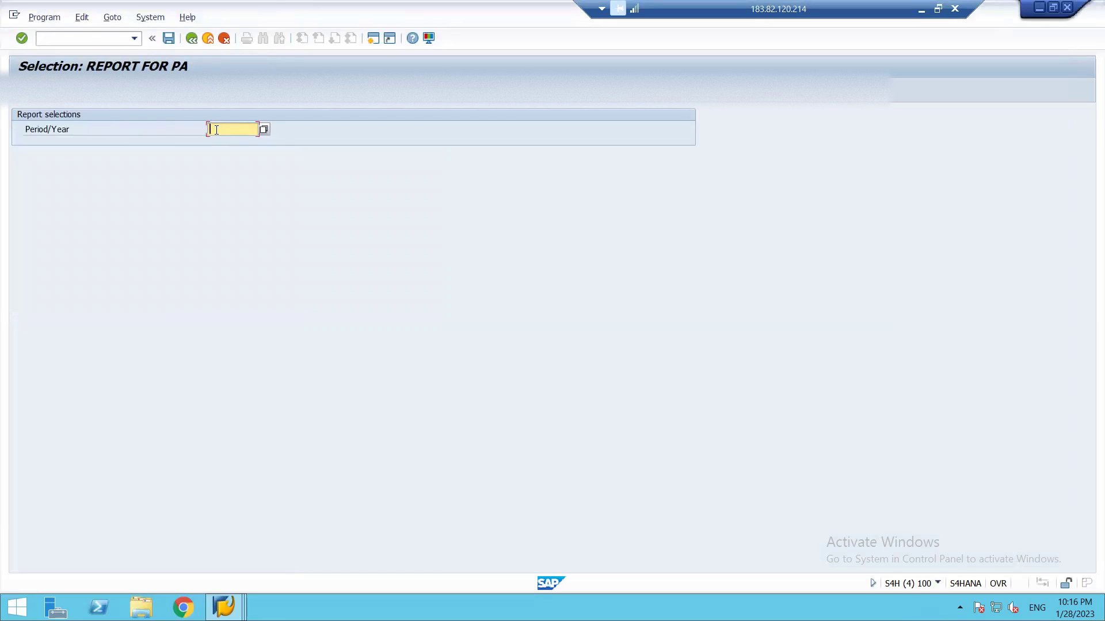
text(10/2022)
key(Return)
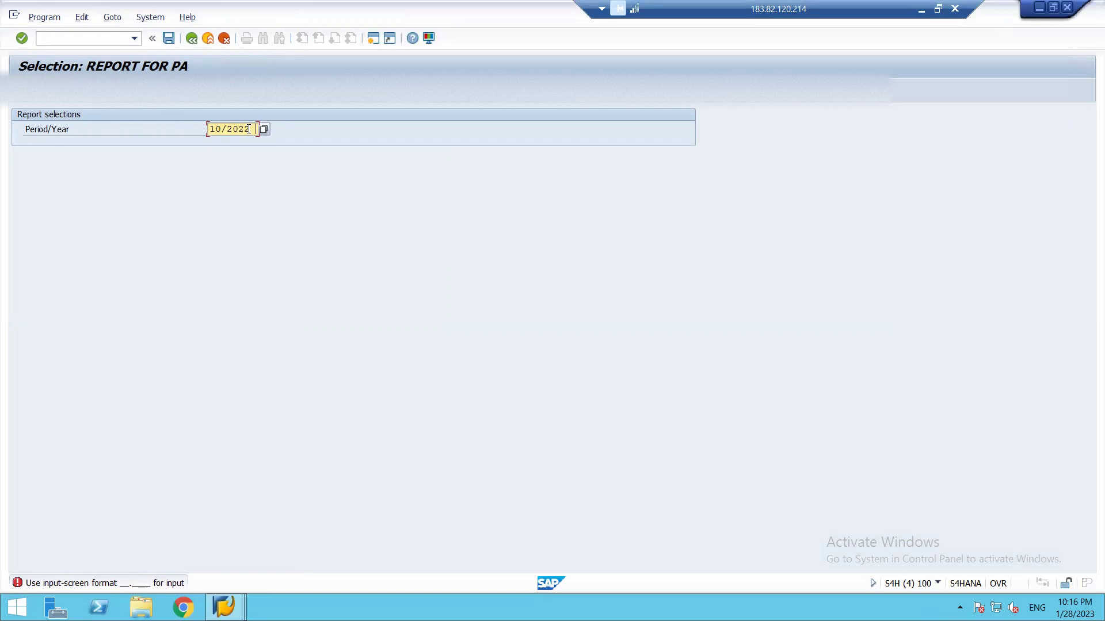
key(BackSpace)
key(BackSpace)
key(BackSpace)
key(BackSpace)
key(BackSpace)
key(BackSpace)
key(BackSpace)
text(10.2022)
key(F8)
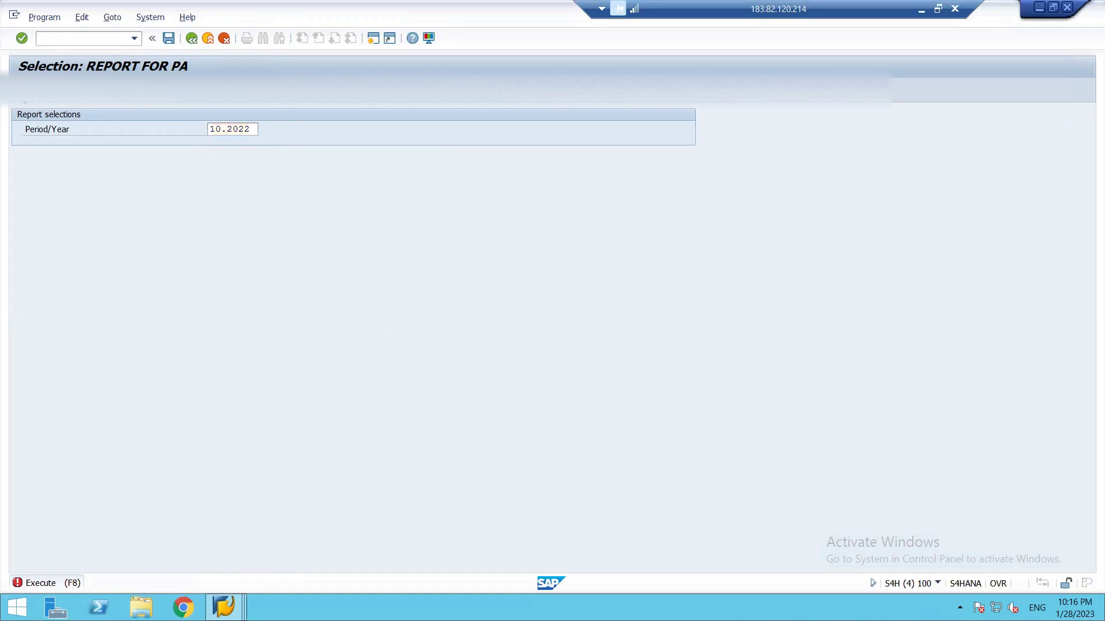